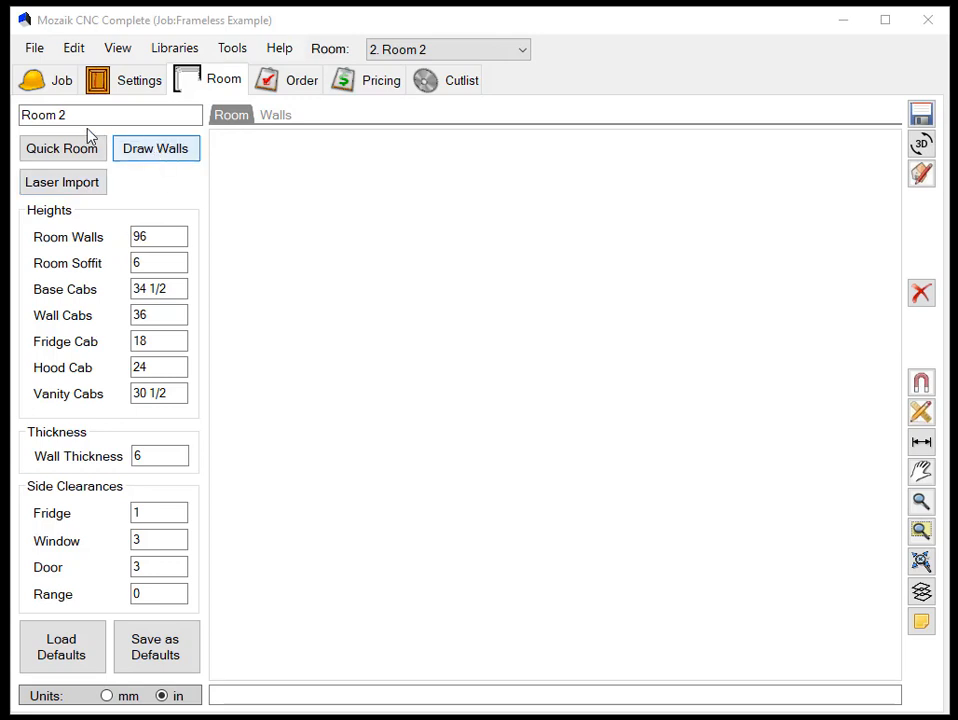
- Rename the room as "New Room Tab for Version 6.2"
click(277, 118)
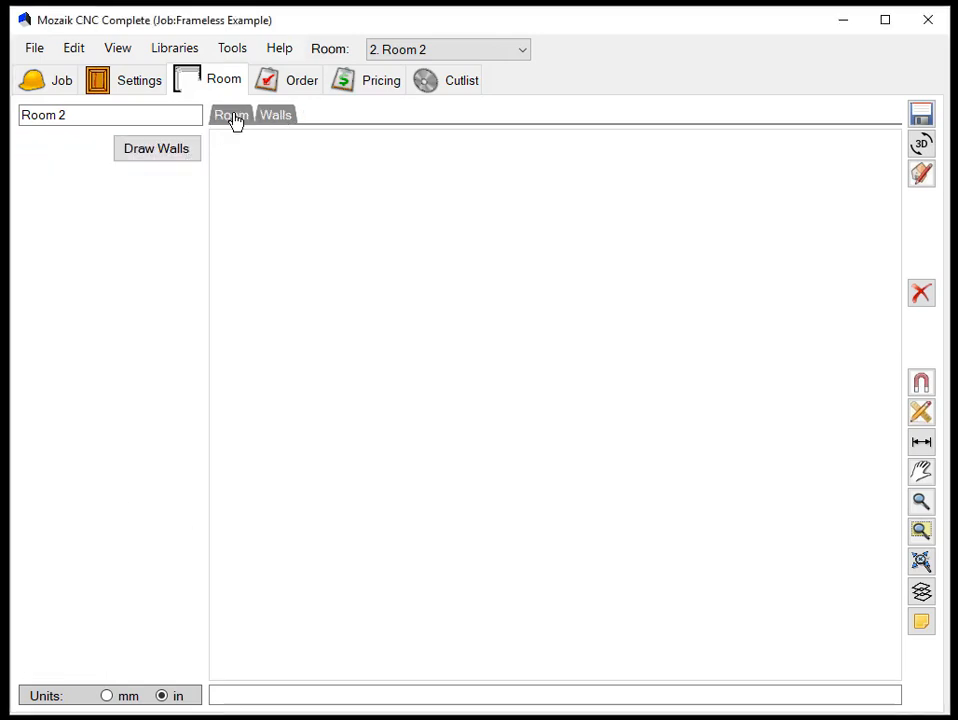
click(235, 121)
drag(98, 116, 22, 116)
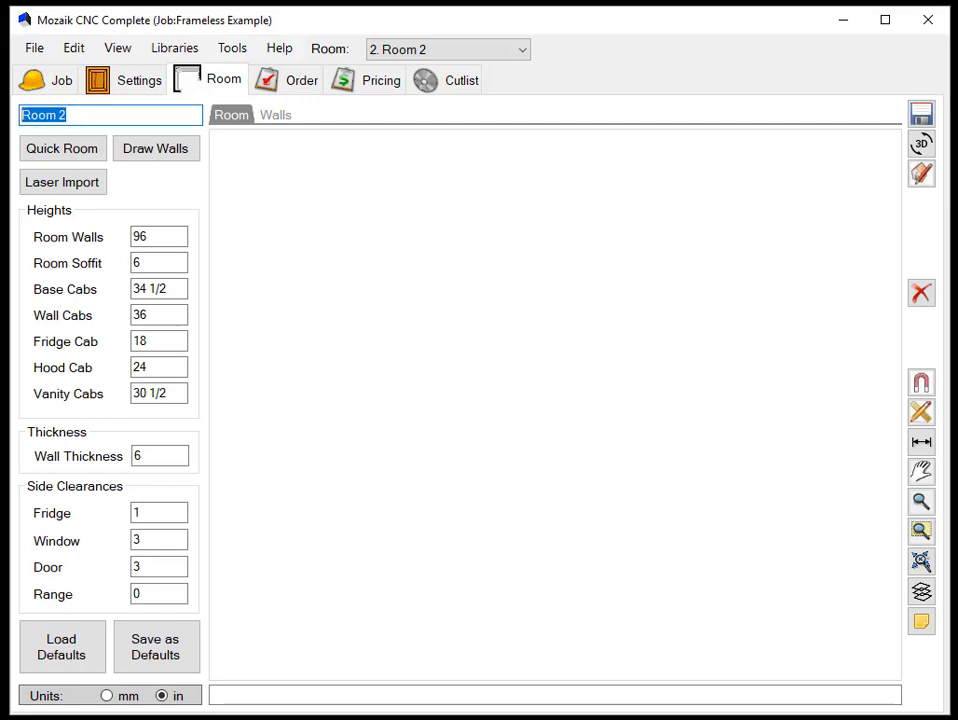
text(New Ro)
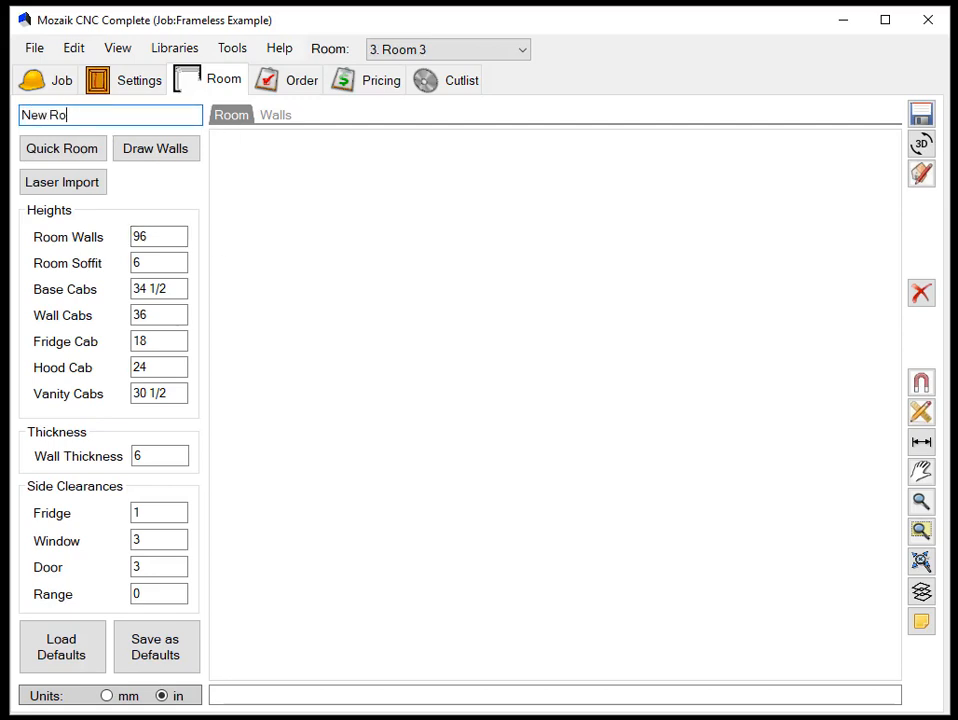
text(omo)
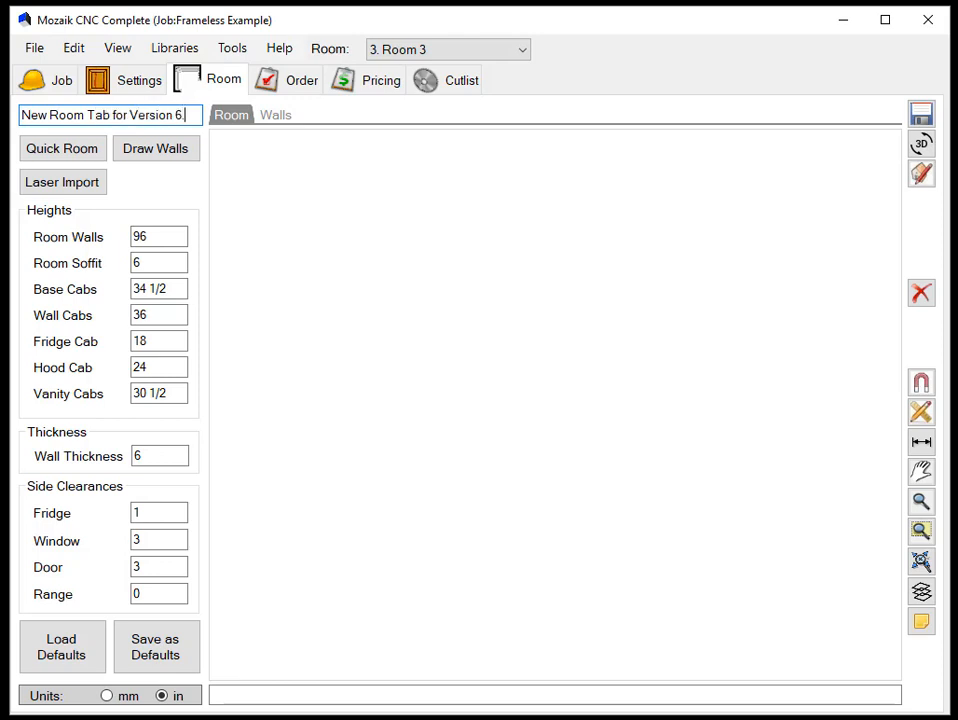
text(2)
- Choose the three-wall U-shaped kitchen from the typical Quick Room layouts
click(84, 154)
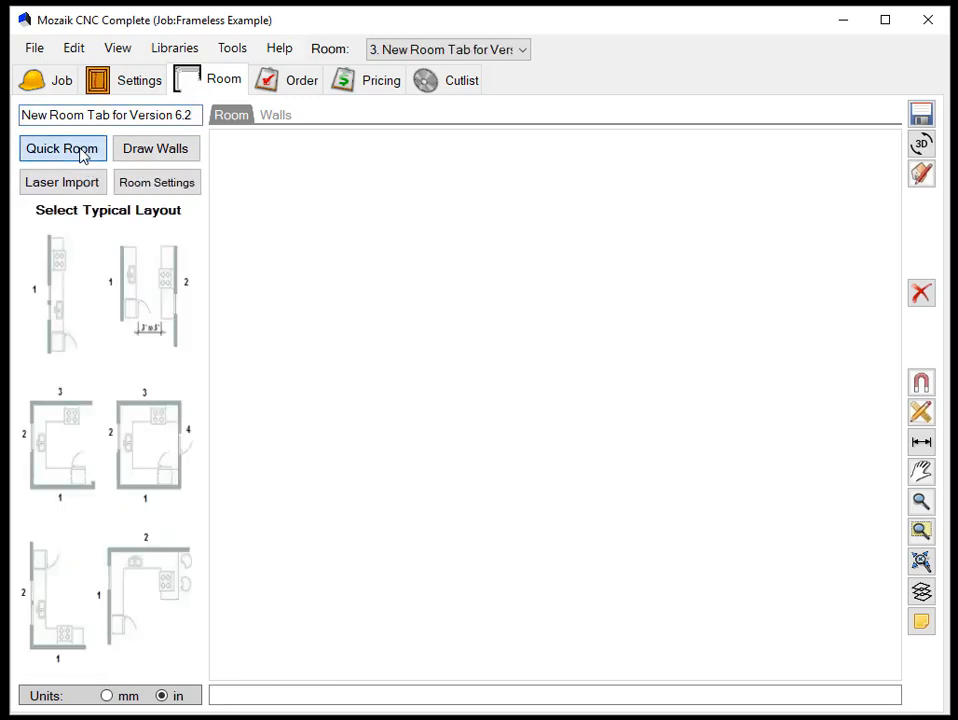
click(77, 418)
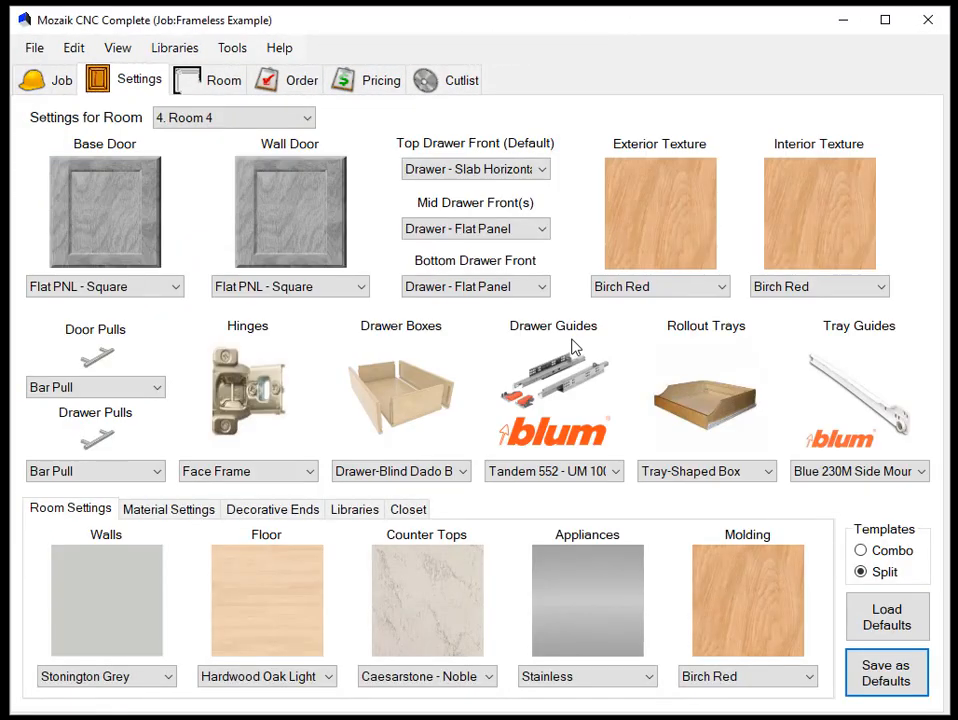
- Examine the heights, wall thickness and side clearances set for Room 4
click(221, 89)
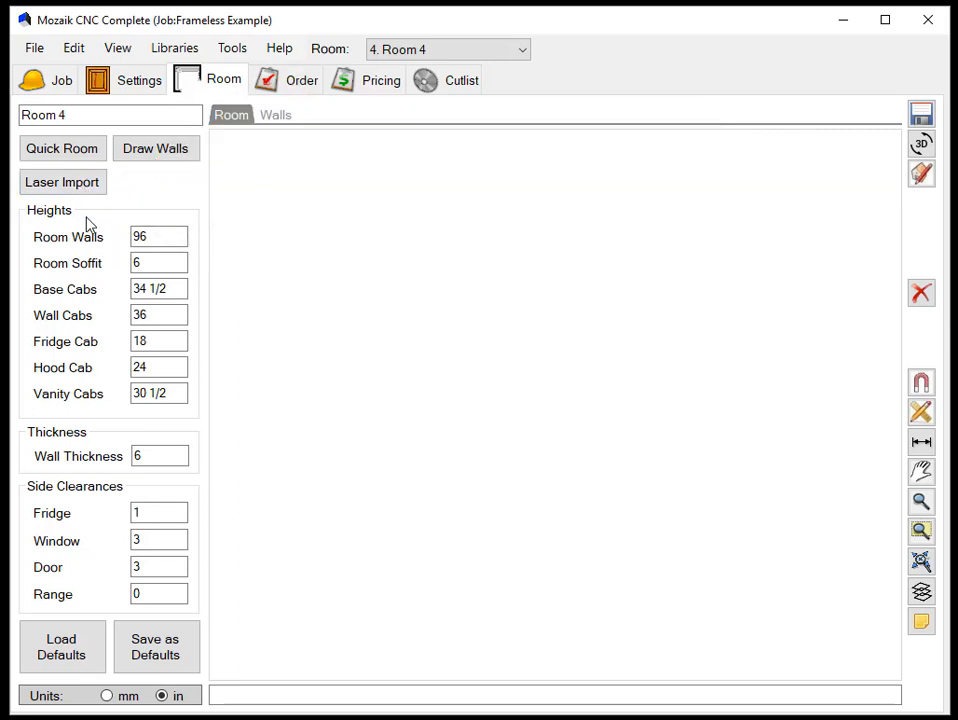
click(145, 567)
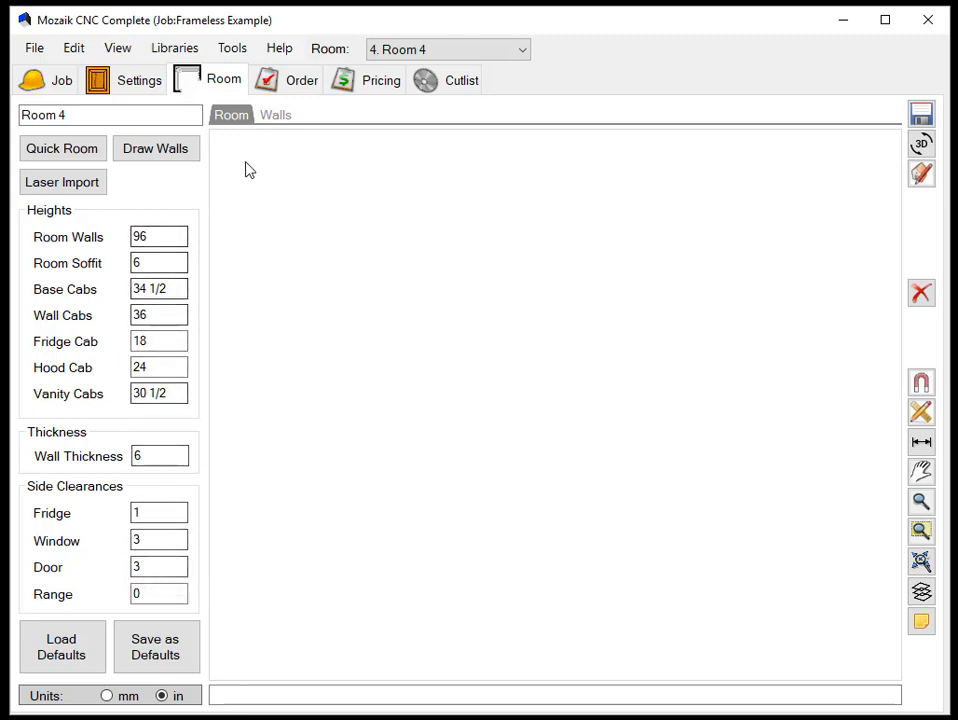
- Set the room layout's minimum window size to 192 x 192 in the drawing preferences
click(155, 152)
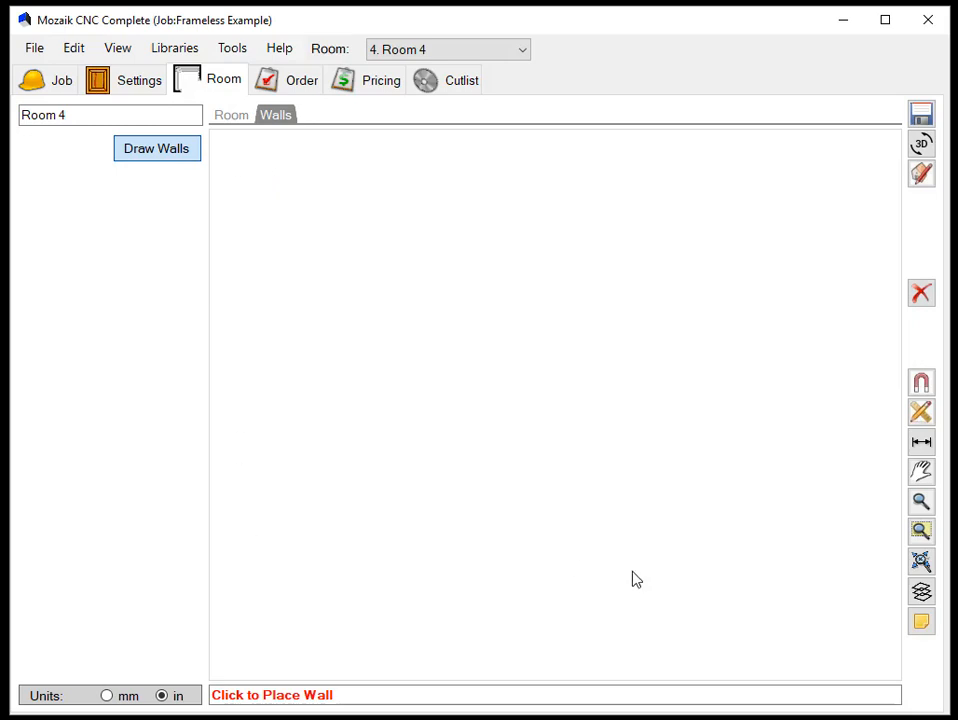
click(126, 57)
click(184, 151)
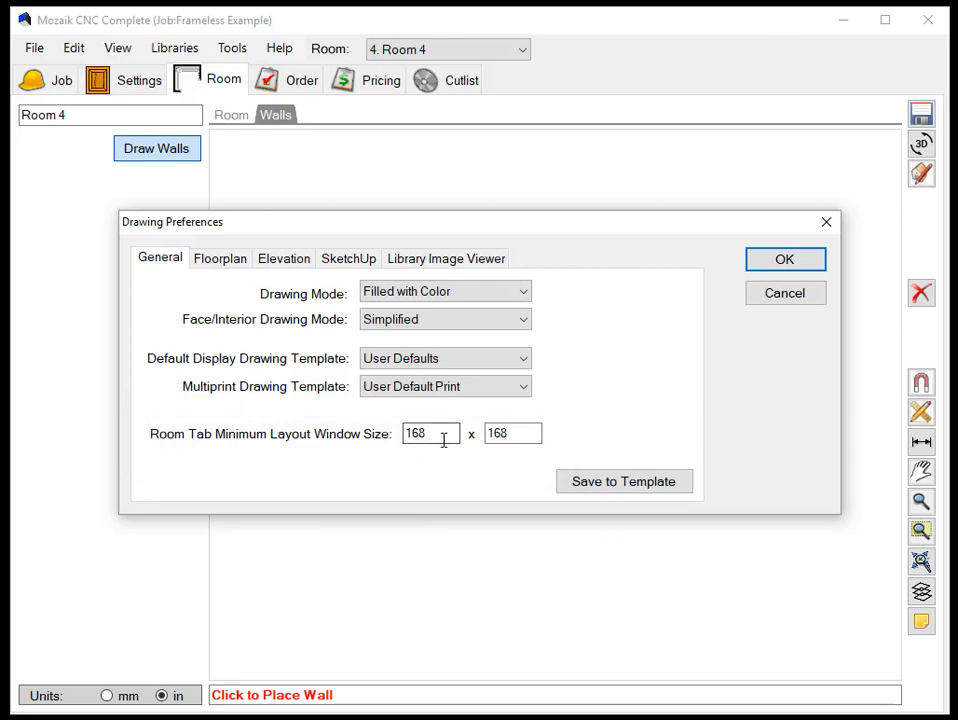
drag(441, 437, 385, 434)
text(192)
key(Tab)
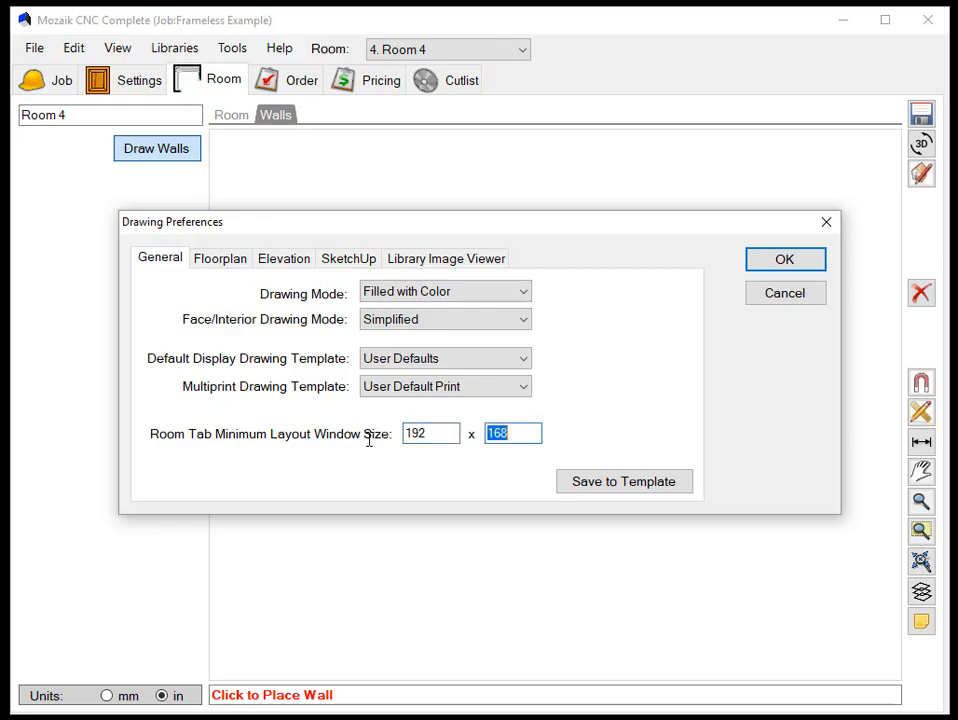
text(192)
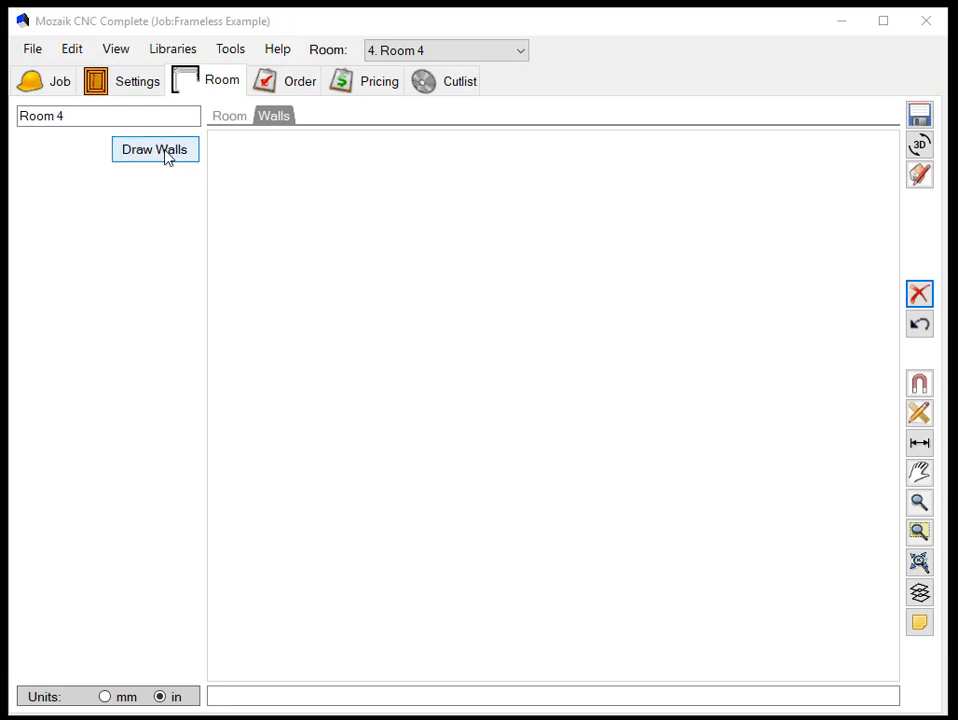
- Draw the first wall vertically along the room's left side with a length of 156 7/16 inches
click(167, 156)
click(278, 339)
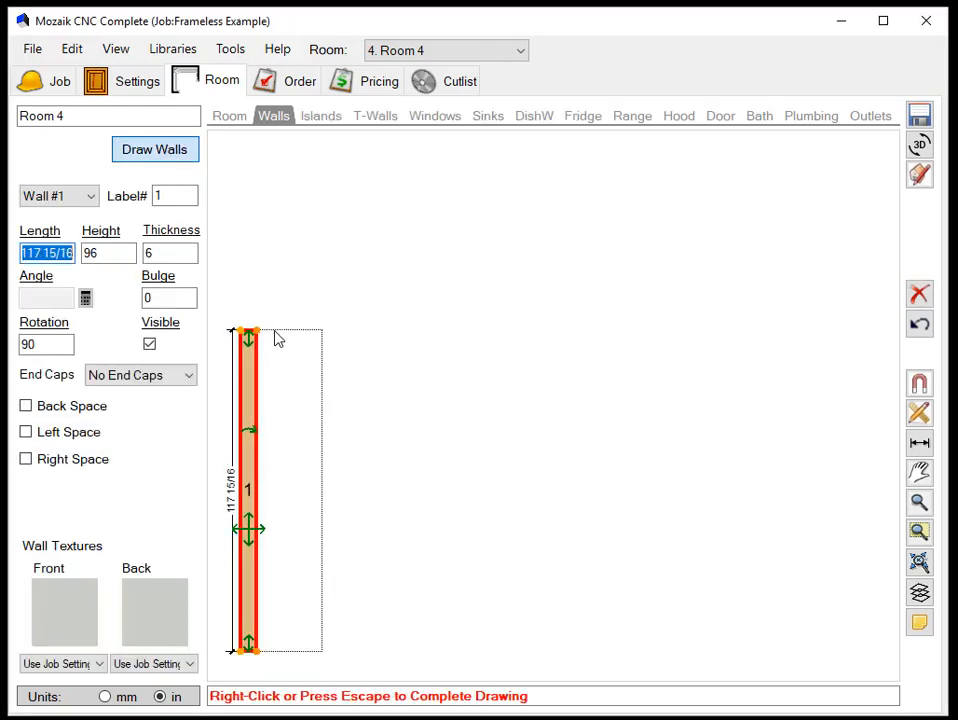
text(156)
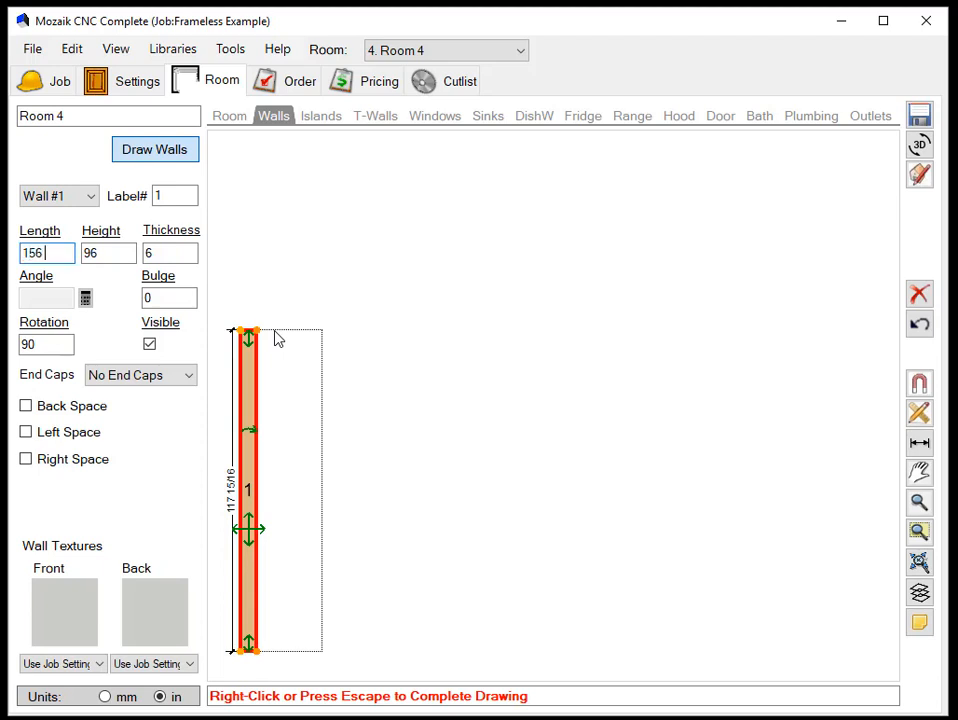
text( 7/16)
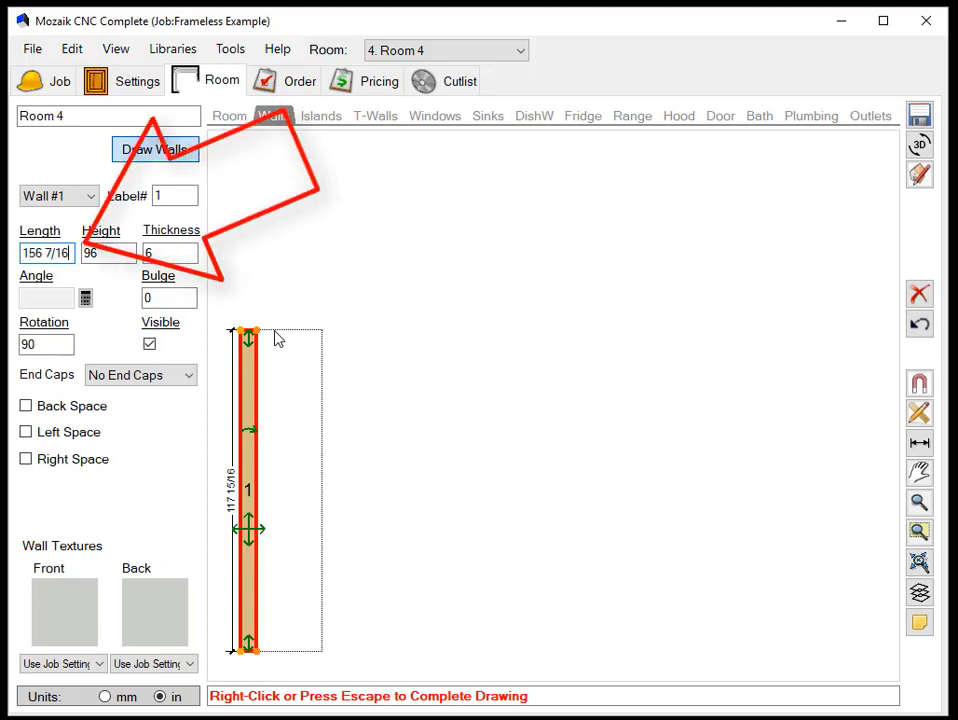
key(Return)
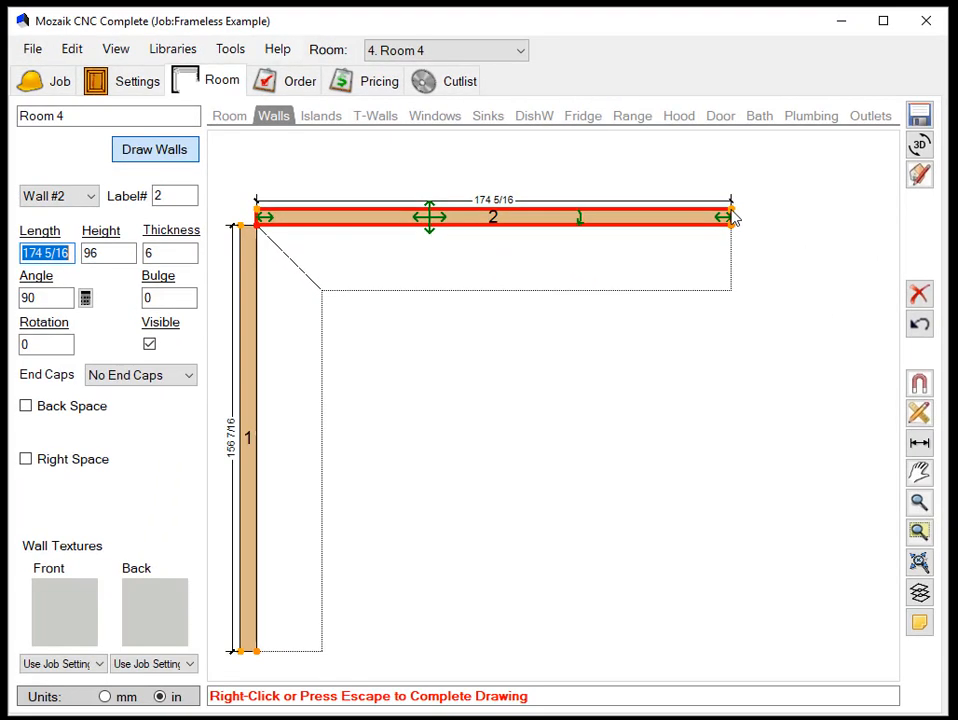
- Draw a second wall about 174 5/16 inches long, perpendicular to the upper end of wall 1, and finish drawing
click(733, 218)
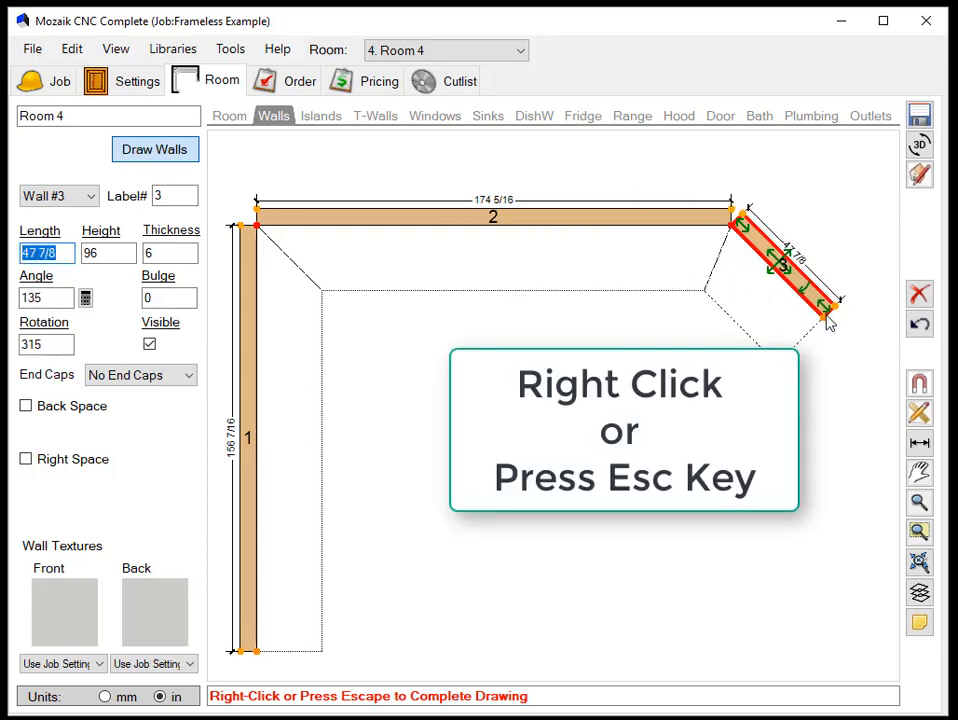
right_click(828, 322)
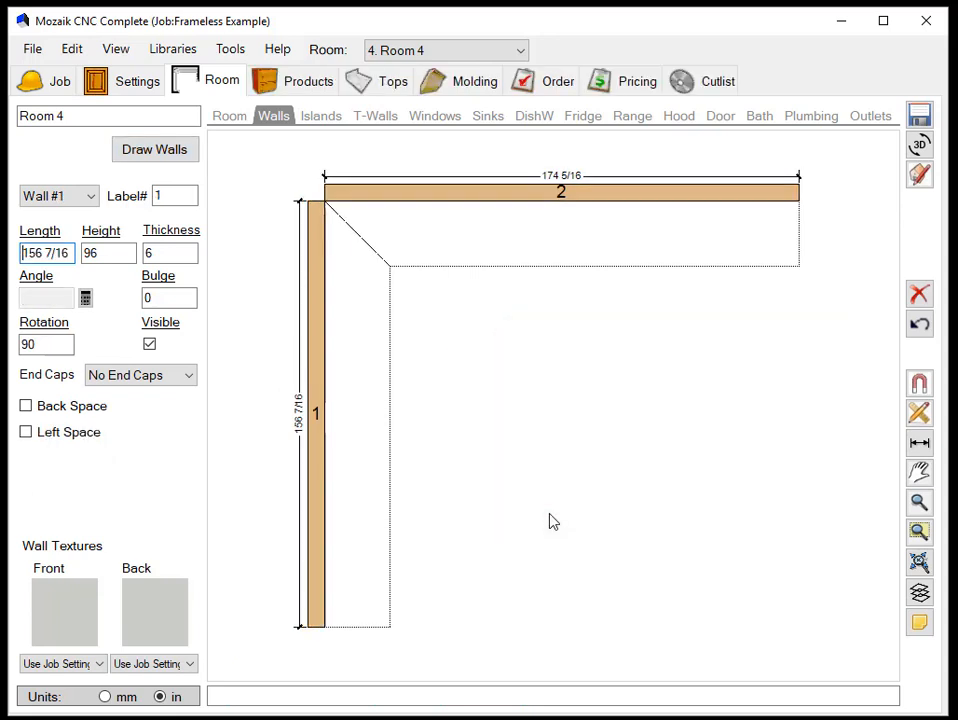
scroll(659, 458, up, 1)
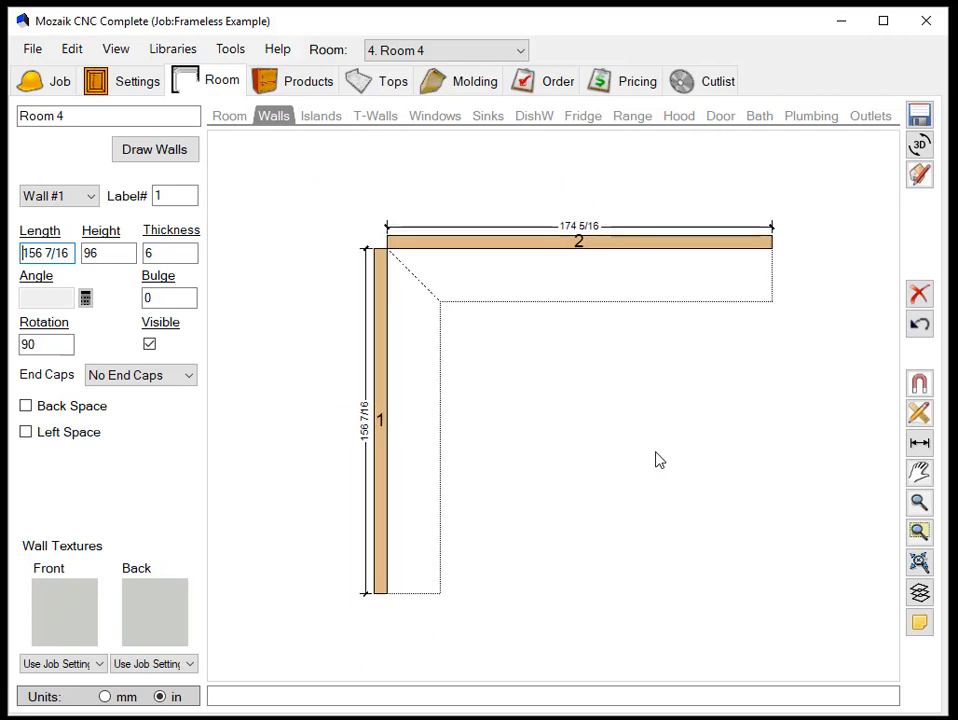
scroll(652, 452, down, 2)
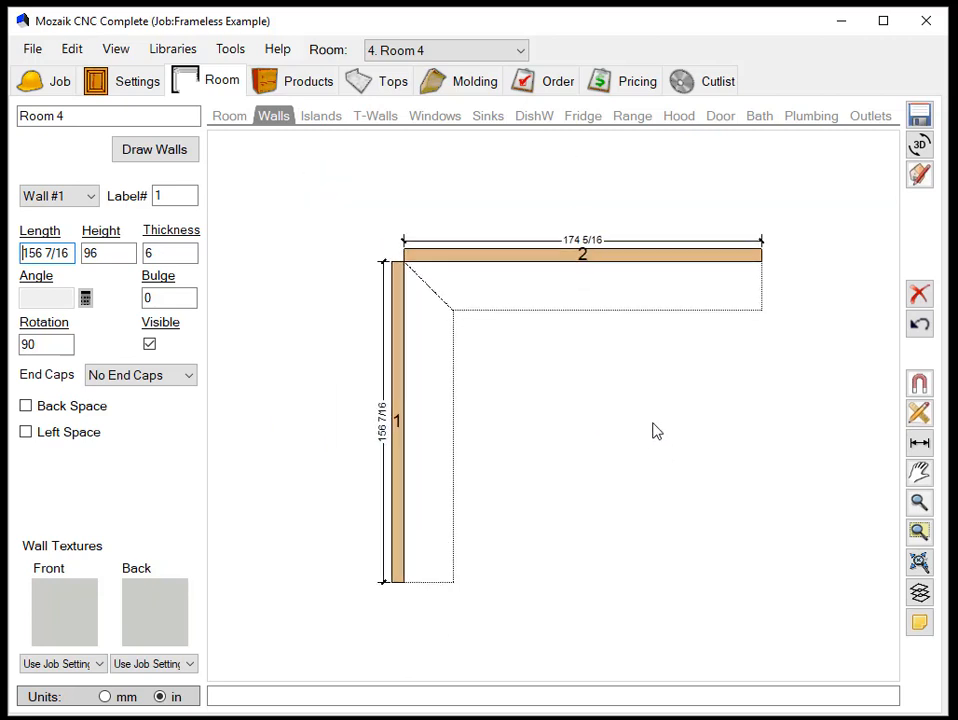
click(919, 564)
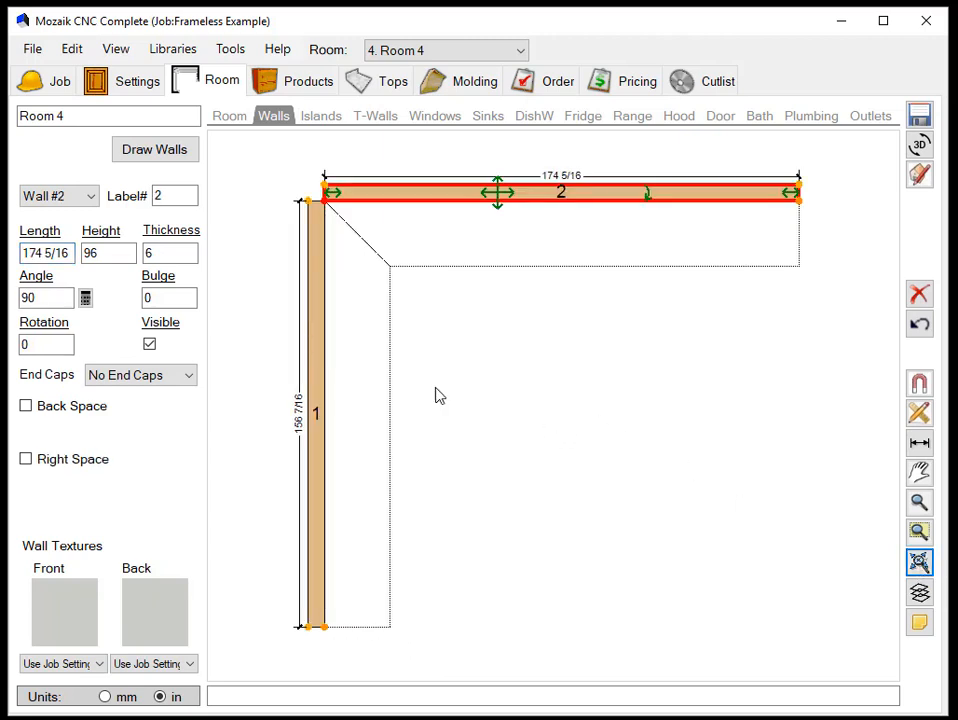
- Draw a third wall about 102 1/8 inches long, joined perpendicular to the front face of wall 2
click(158, 152)
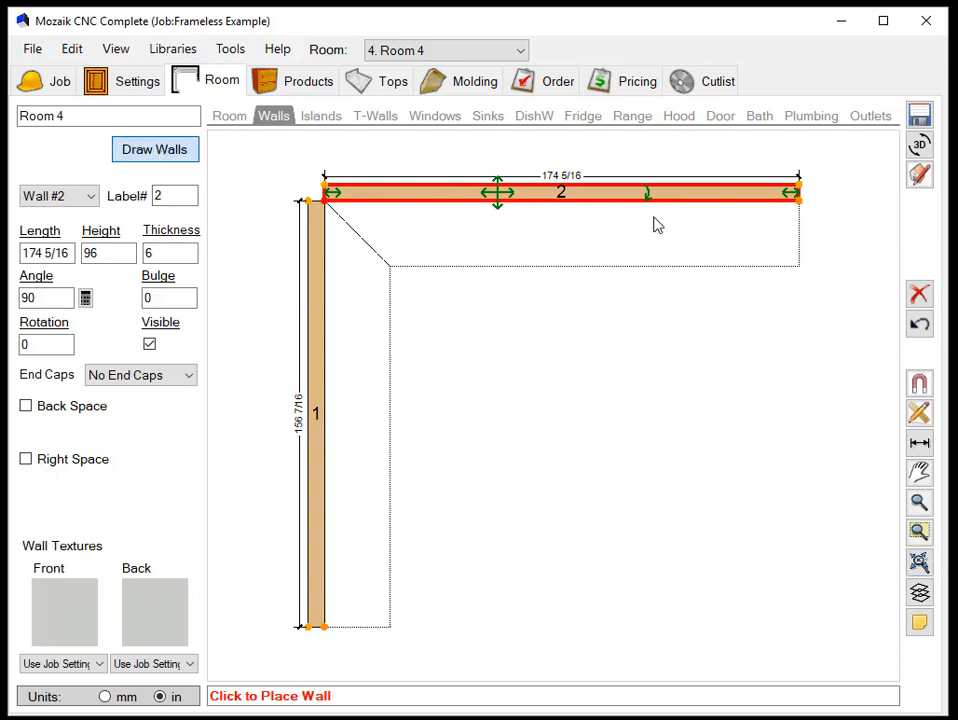
click(625, 210)
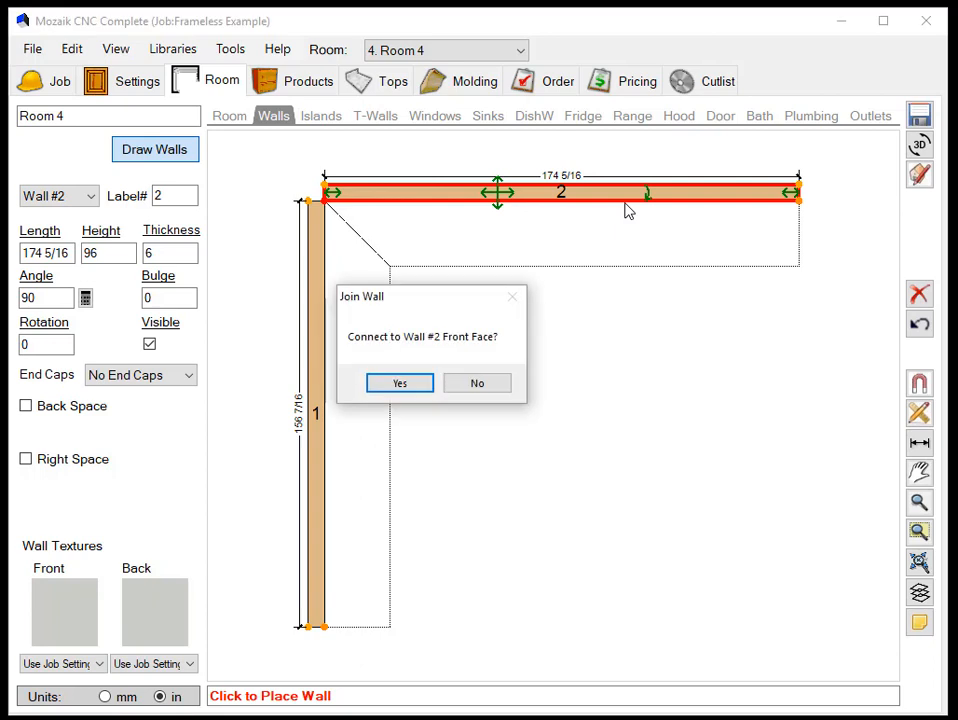
click(408, 388)
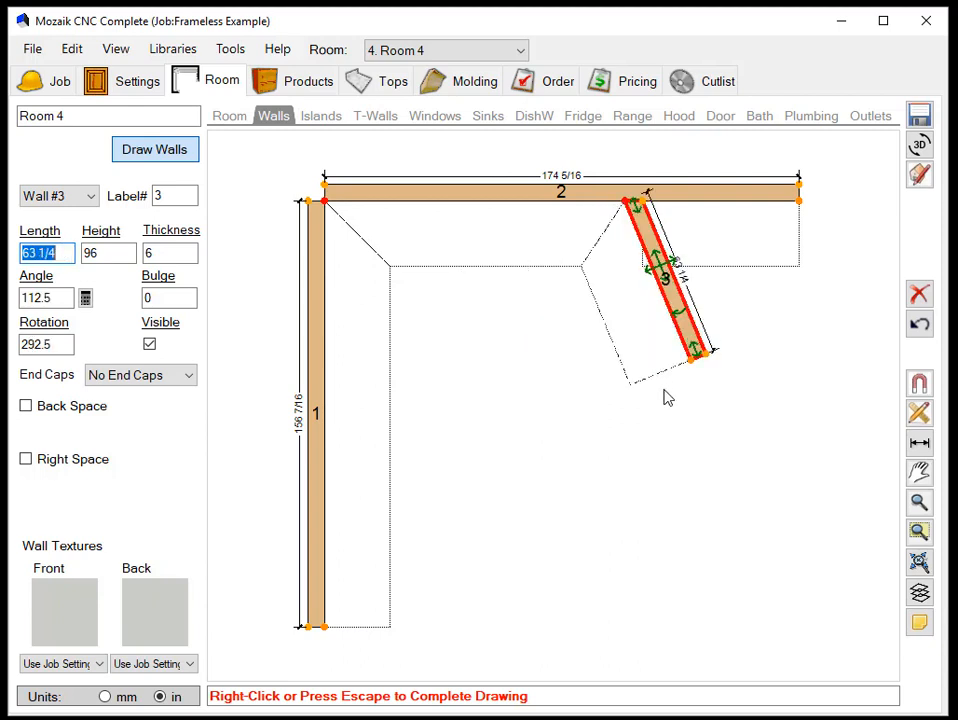
right_click(639, 478)
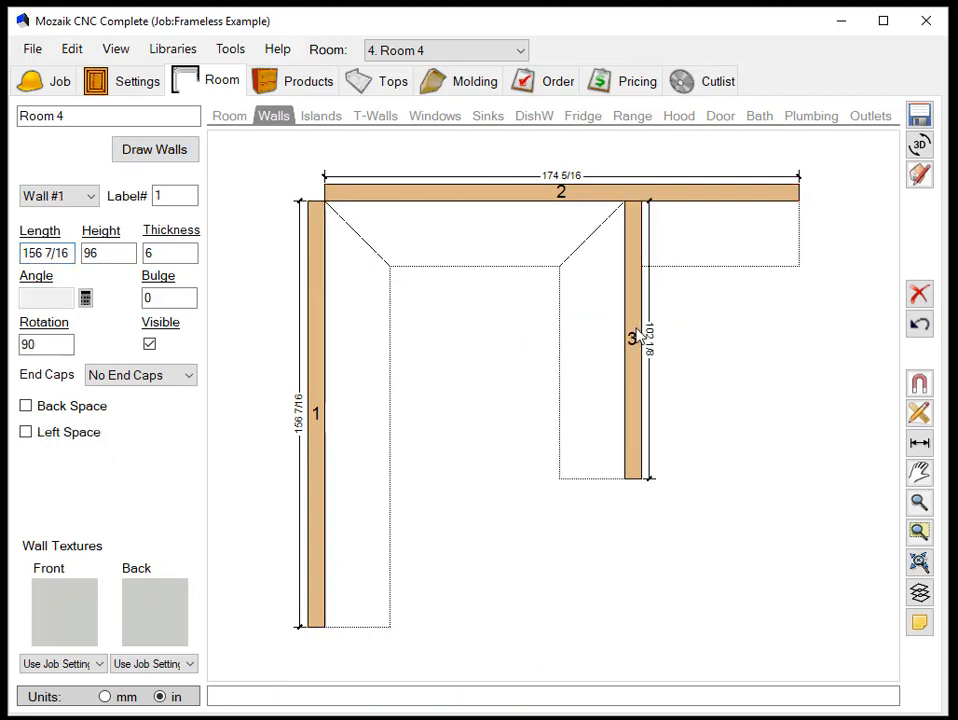
- Slide wall 3 along wall 2 to a left clearance of about 114 3/4 inches and enable its back space
click(639, 336)
drag(632, 316, 603, 361)
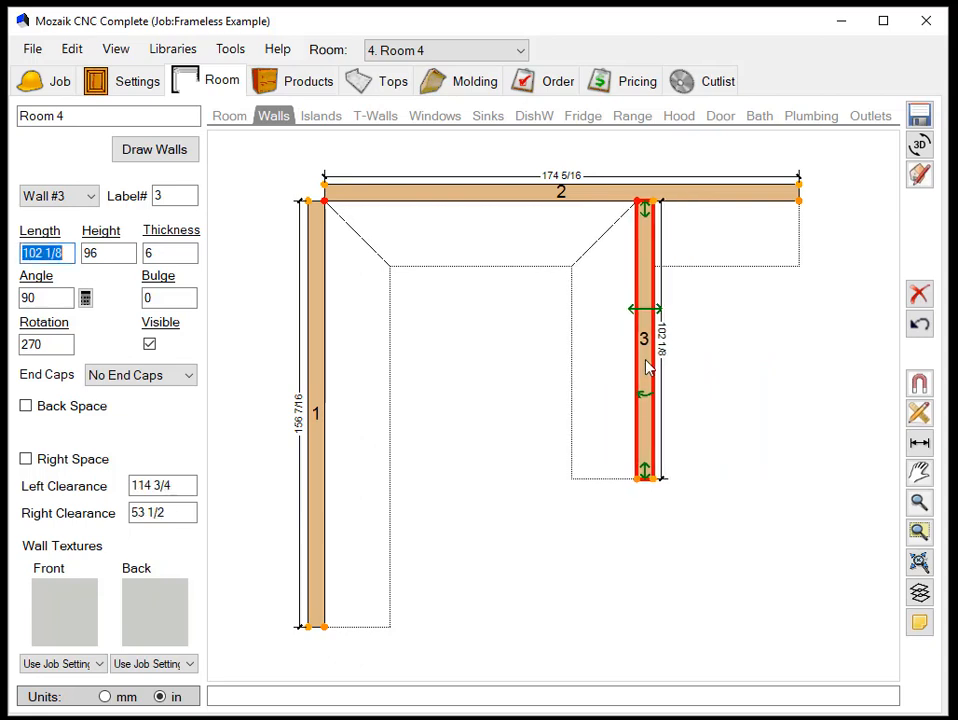
click(26, 406)
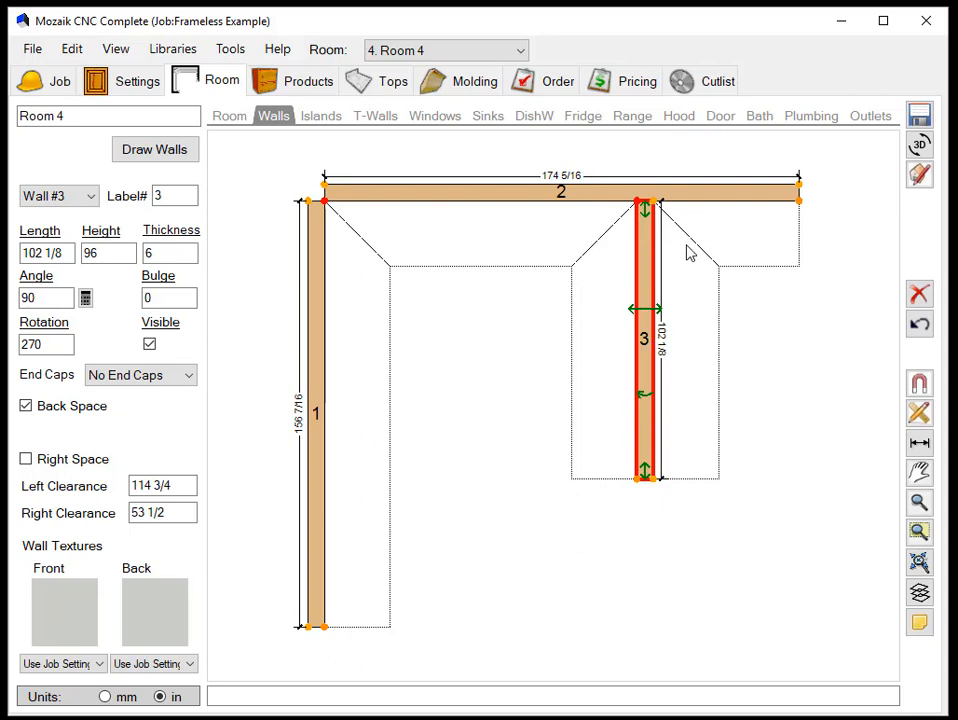
- View the elevation of wall 2 in the product layout and return to the floor plan
click(305, 84)
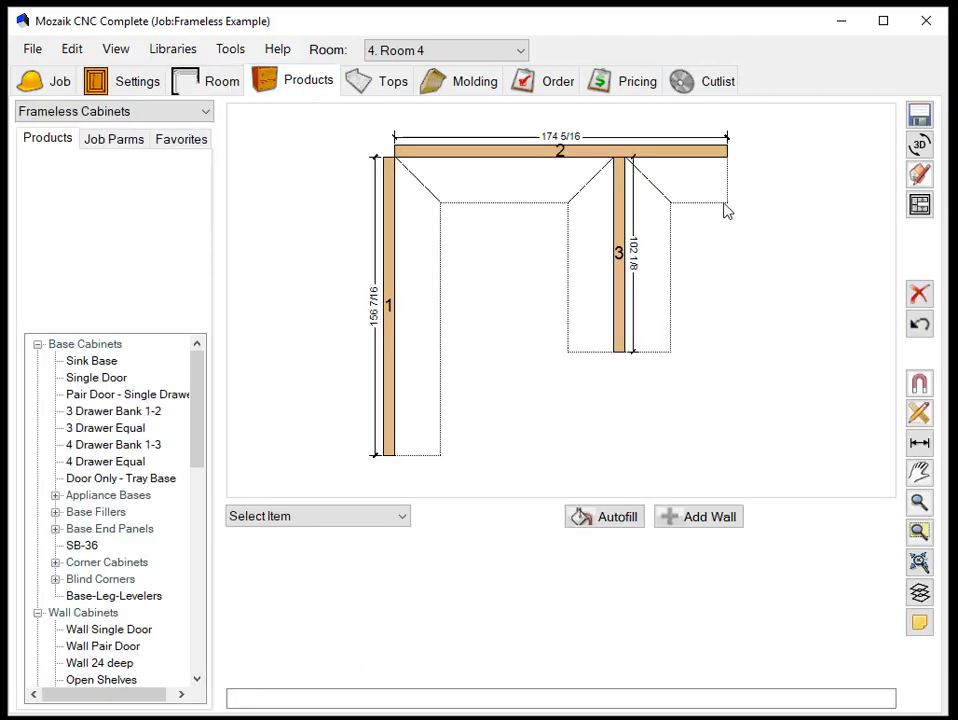
click(518, 160)
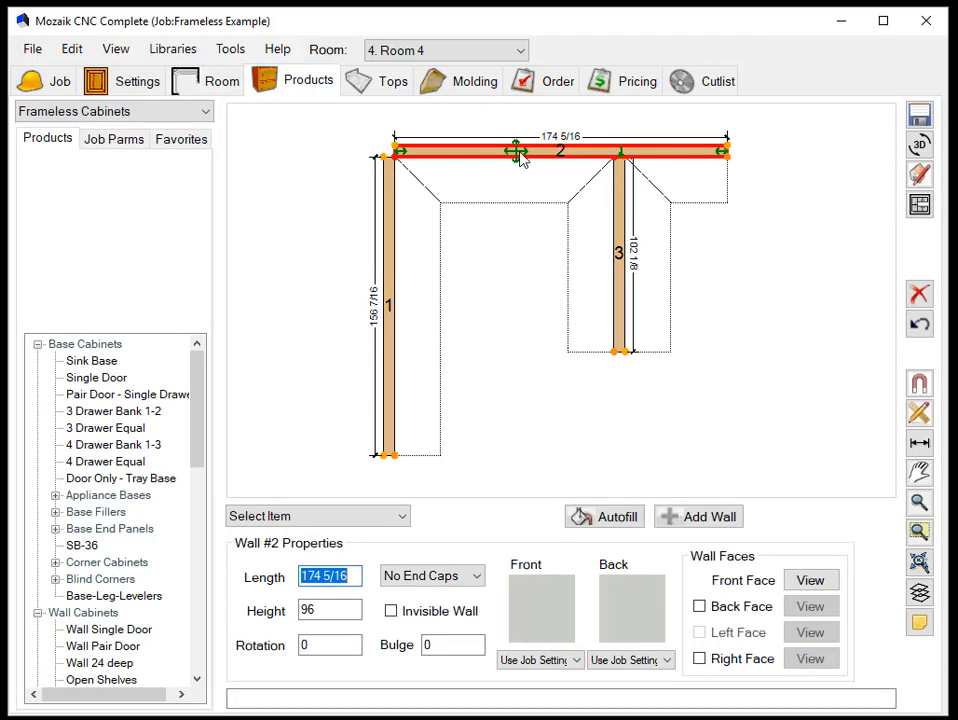
click(920, 204)
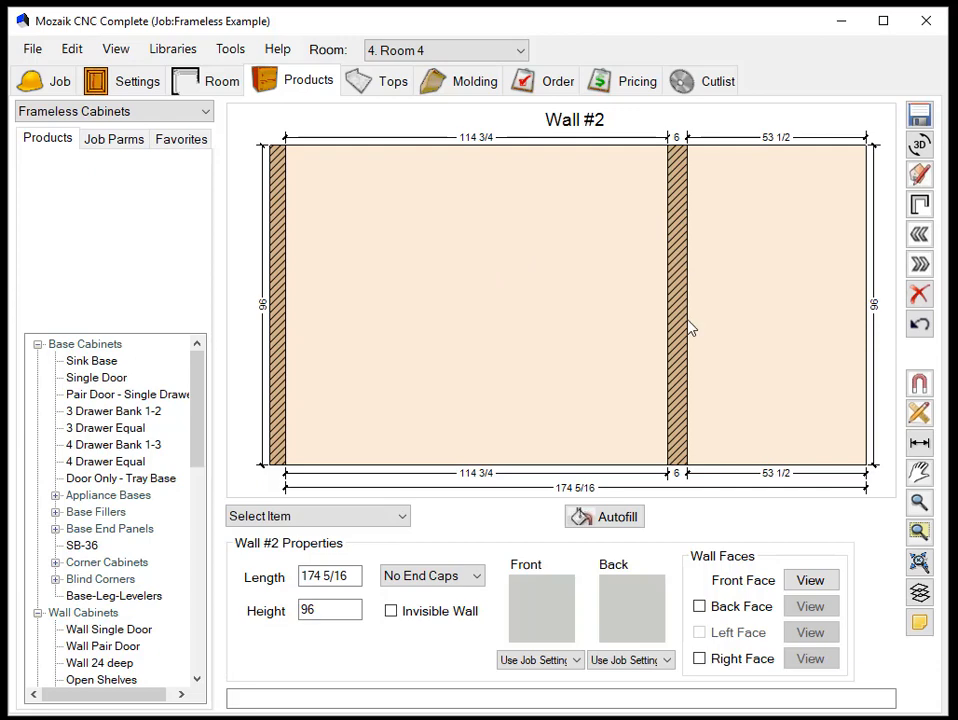
click(919, 205)
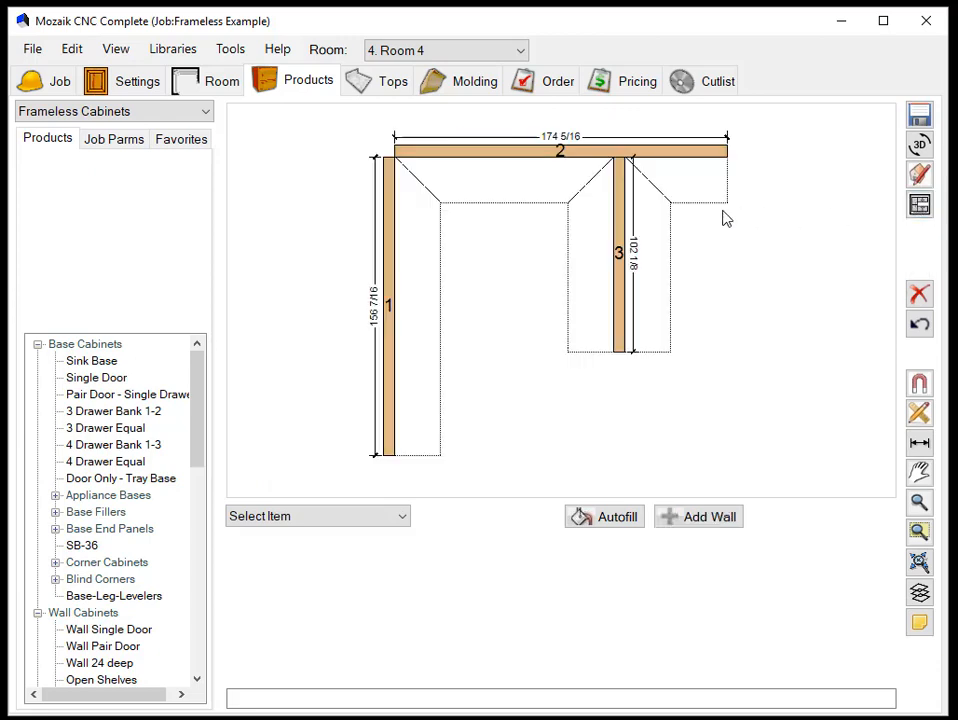
- Set the height of wall 3 to 48 inches
click(620, 240)
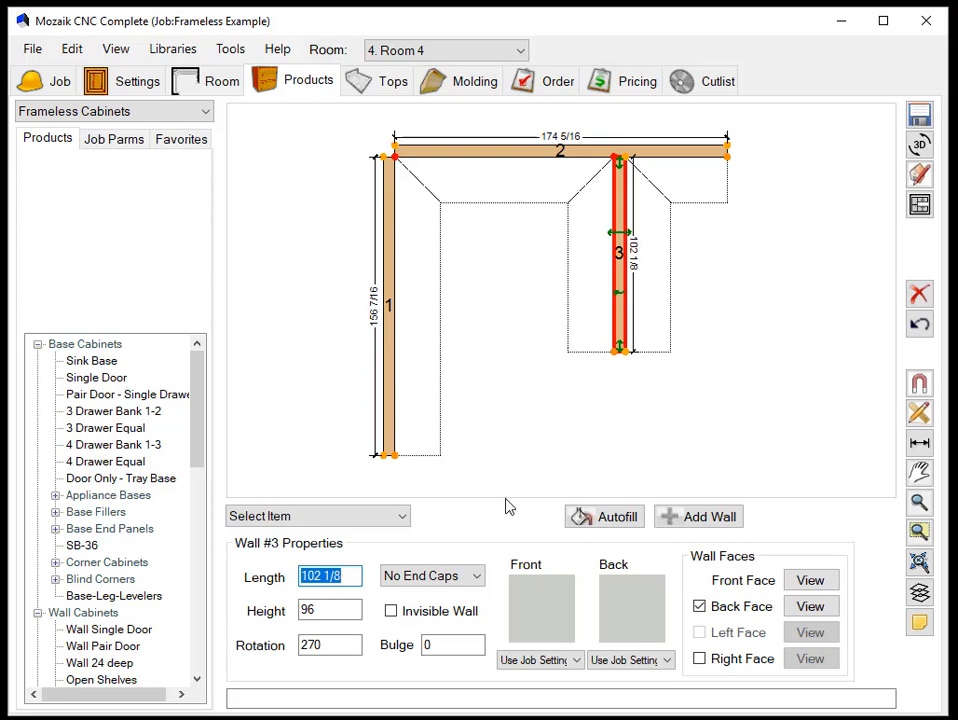
drag(329, 617, 298, 620)
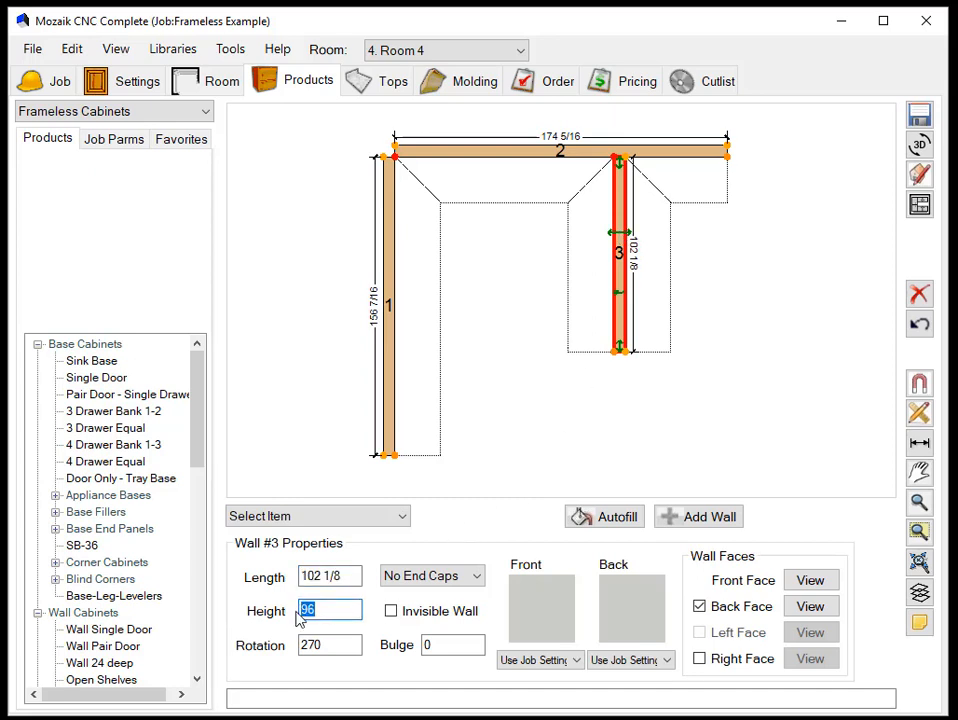
text(48)
click(925, 253)
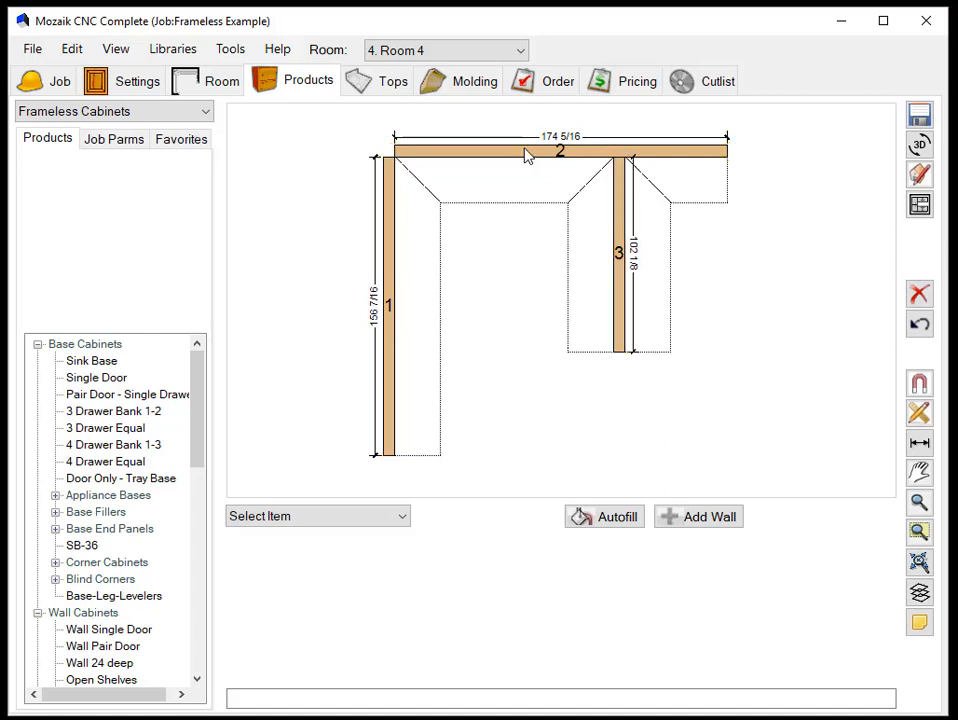
- Check wall 2's elevation in the product layout for the lowered wall 3, and go back to the room layout
click(527, 153)
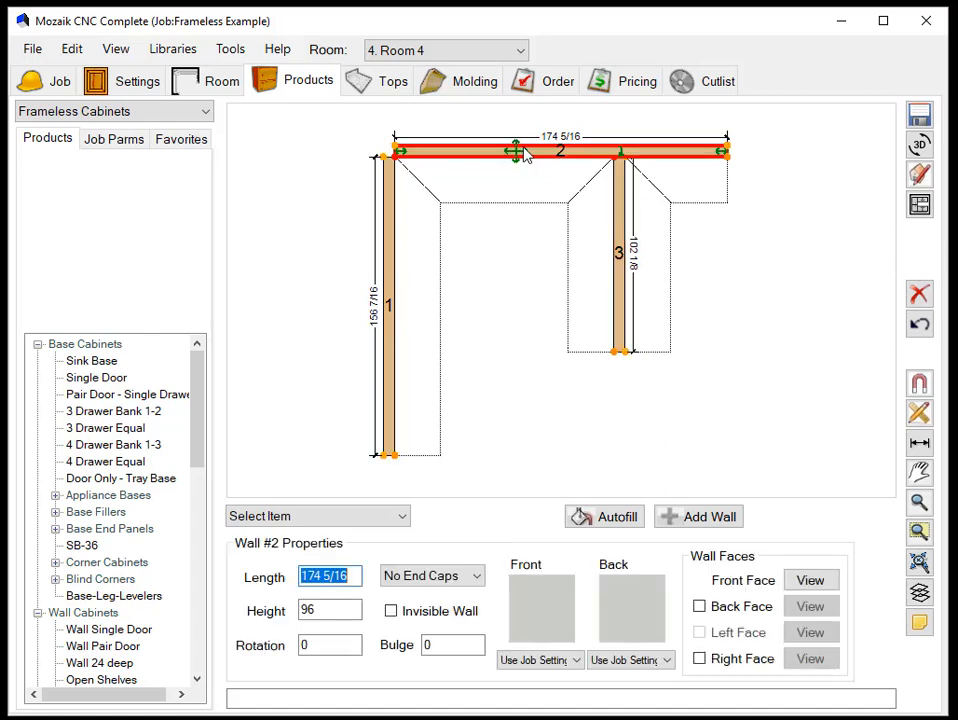
click(922, 207)
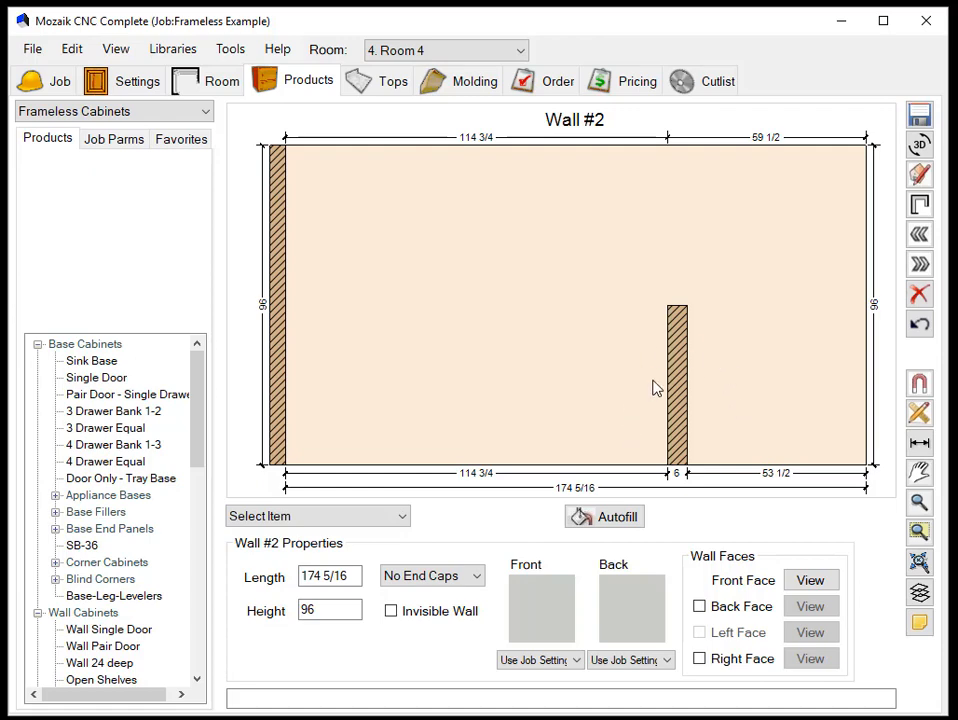
click(208, 84)
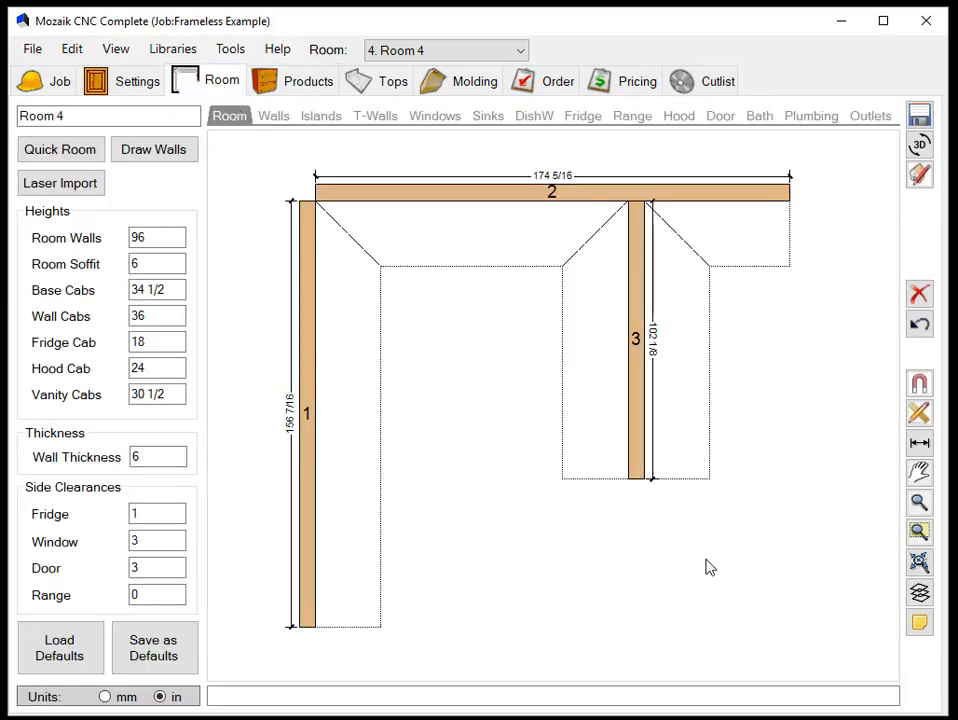
- Enable the right space of wall 3 and autofill its available faces with cabinets in the product layout
click(643, 418)
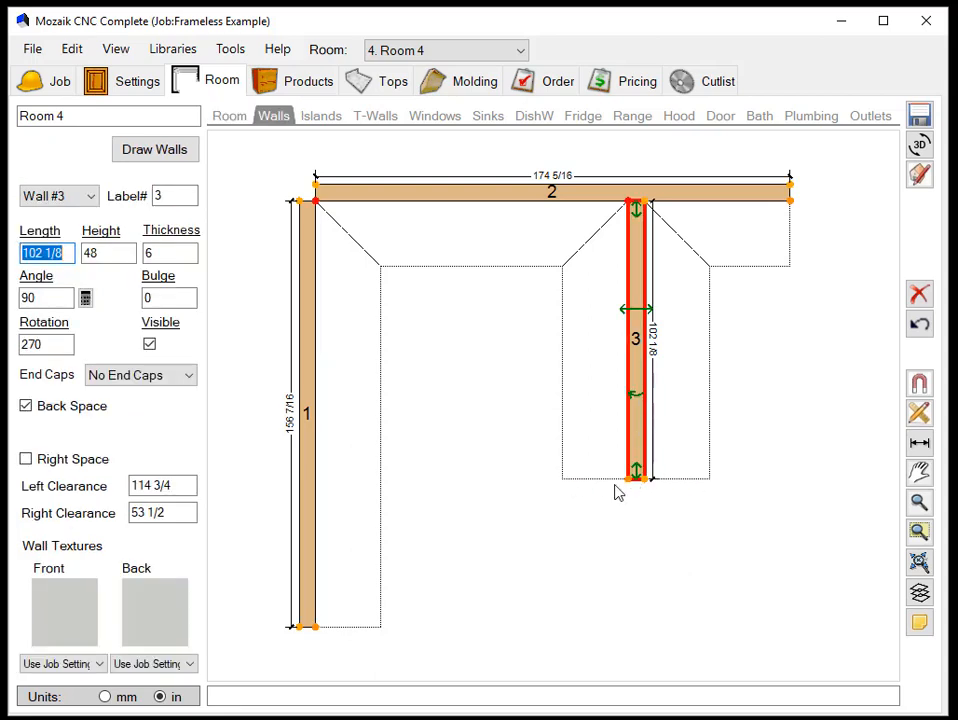
click(26, 459)
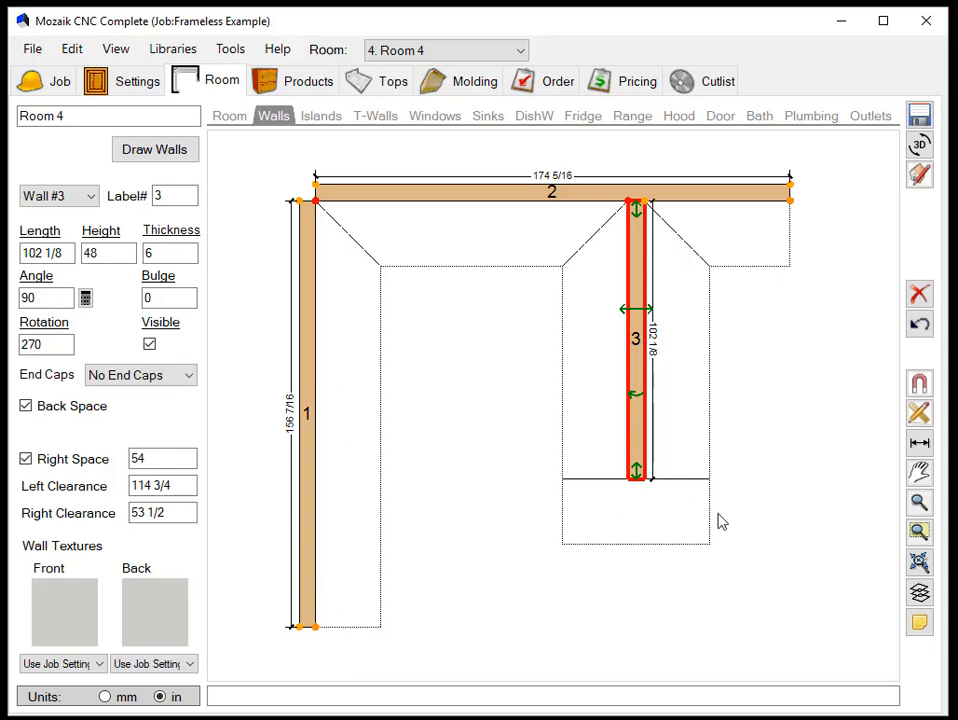
click(306, 81)
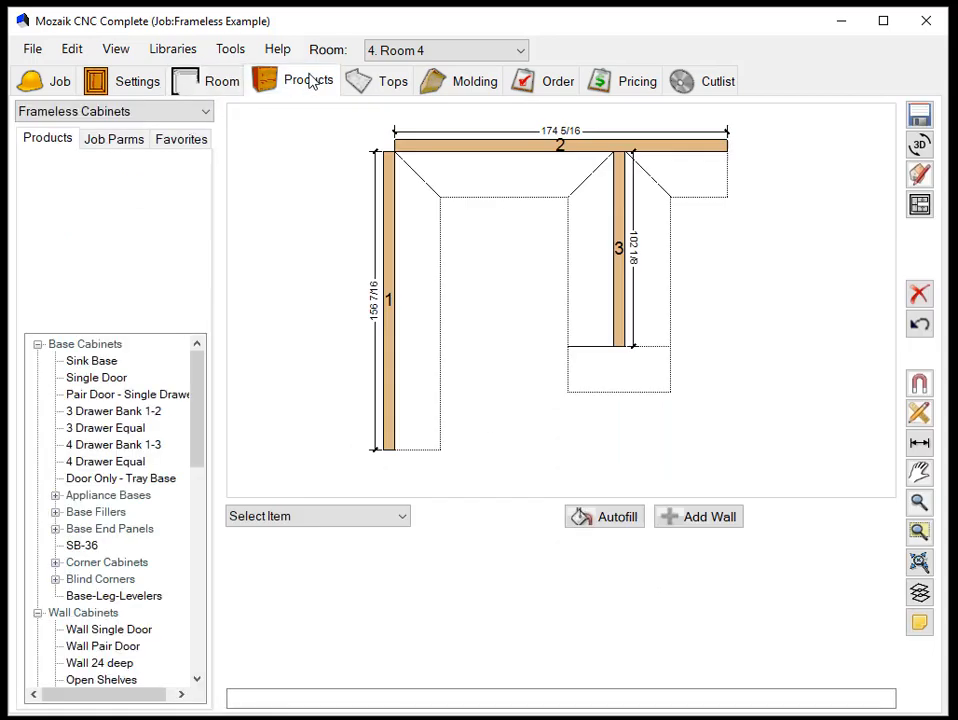
click(614, 518)
key(Return)
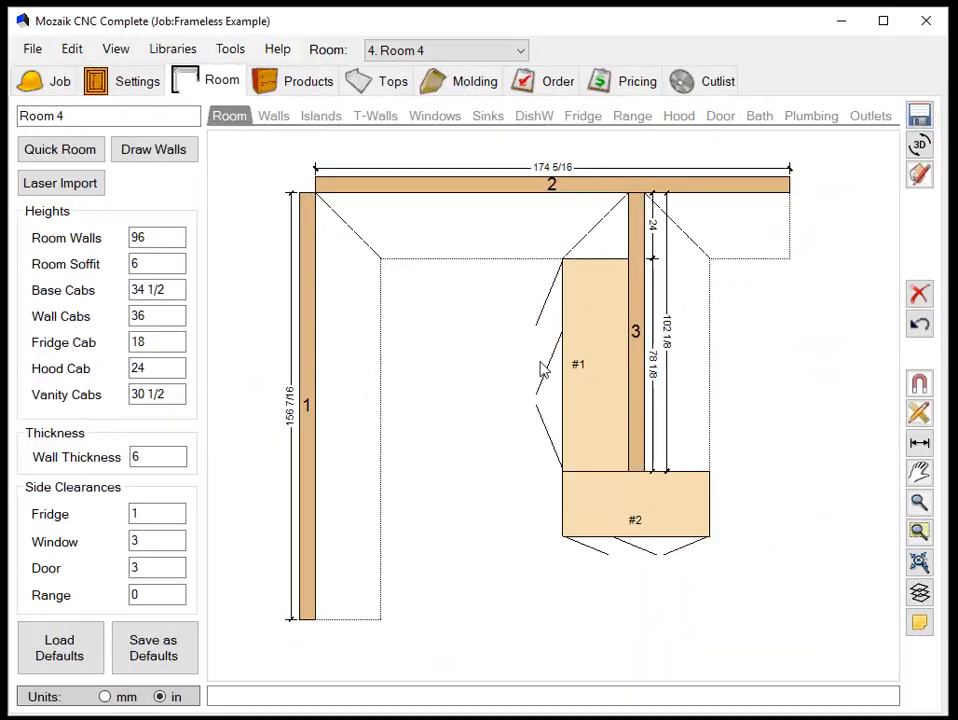
- Slide wall 3 with its cabinets along wall 2 to a left clearance of about 102 7/16 inches
click(641, 320)
drag(641, 316, 729, 327)
drag(632, 346, 652, 364)
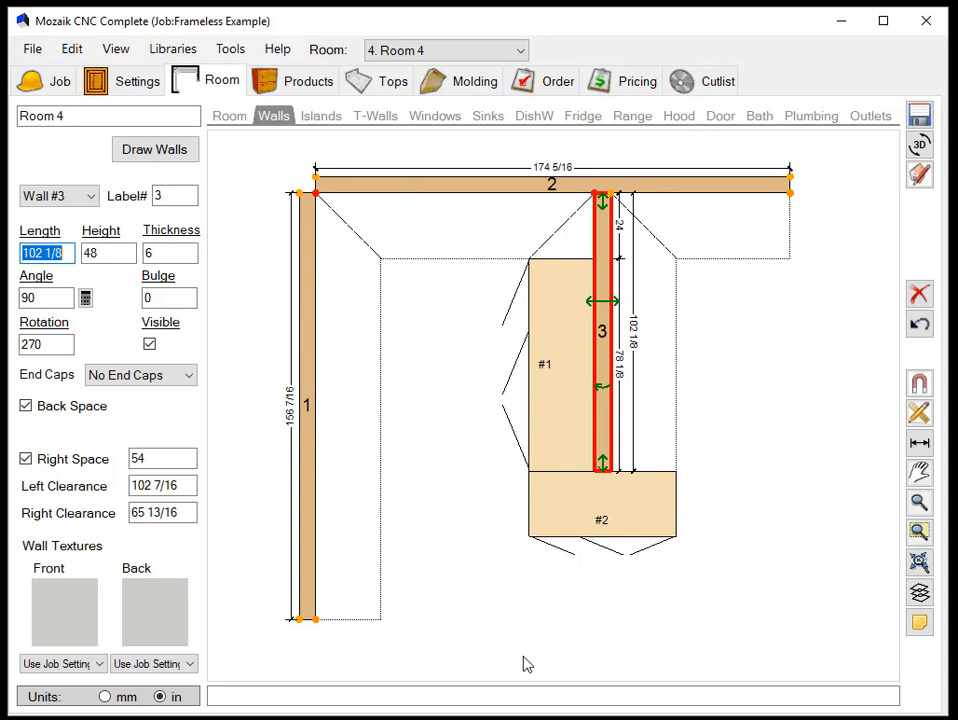
- Close the room with a wall about 177 1/4 inches long from wall 1's left corner and a perpendicular wall joined to wall 2's right corner
click(148, 158)
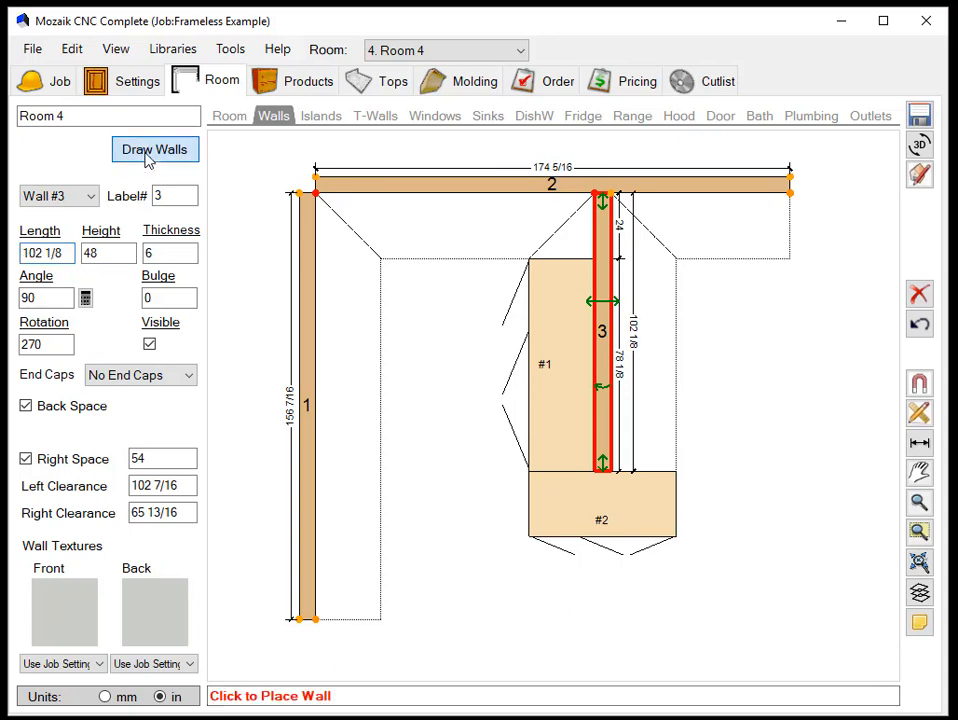
click(320, 622)
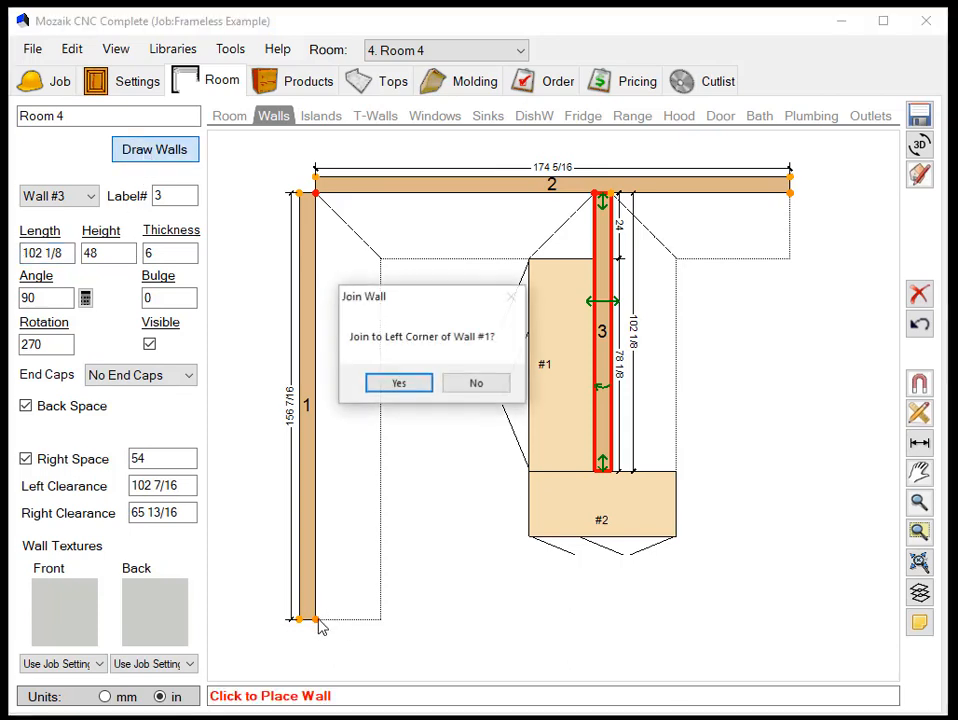
click(399, 384)
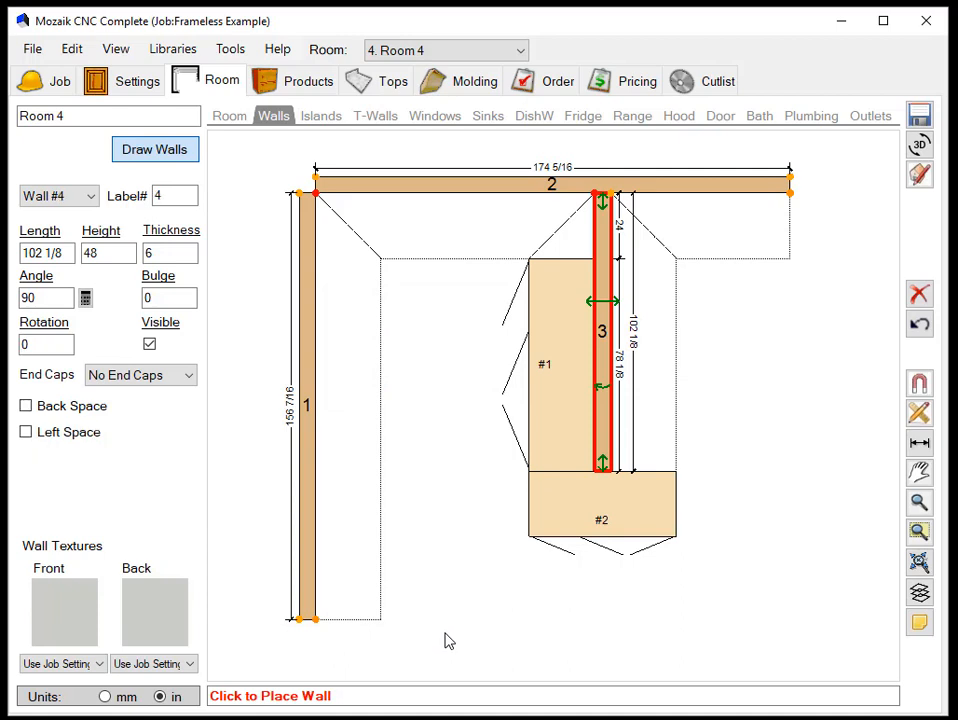
click(798, 627)
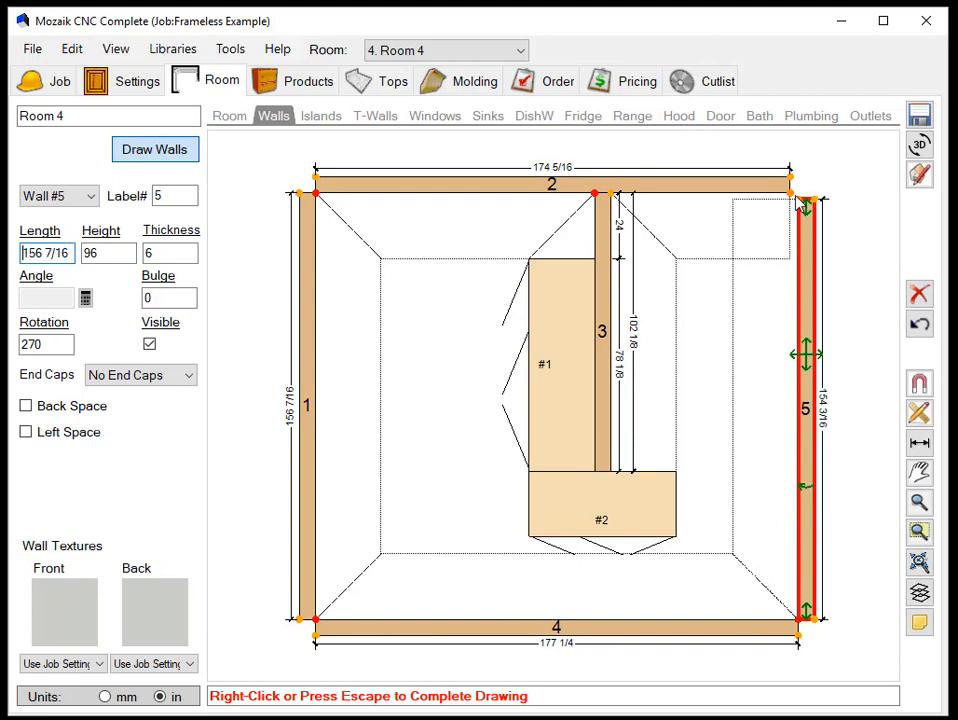
click(798, 203)
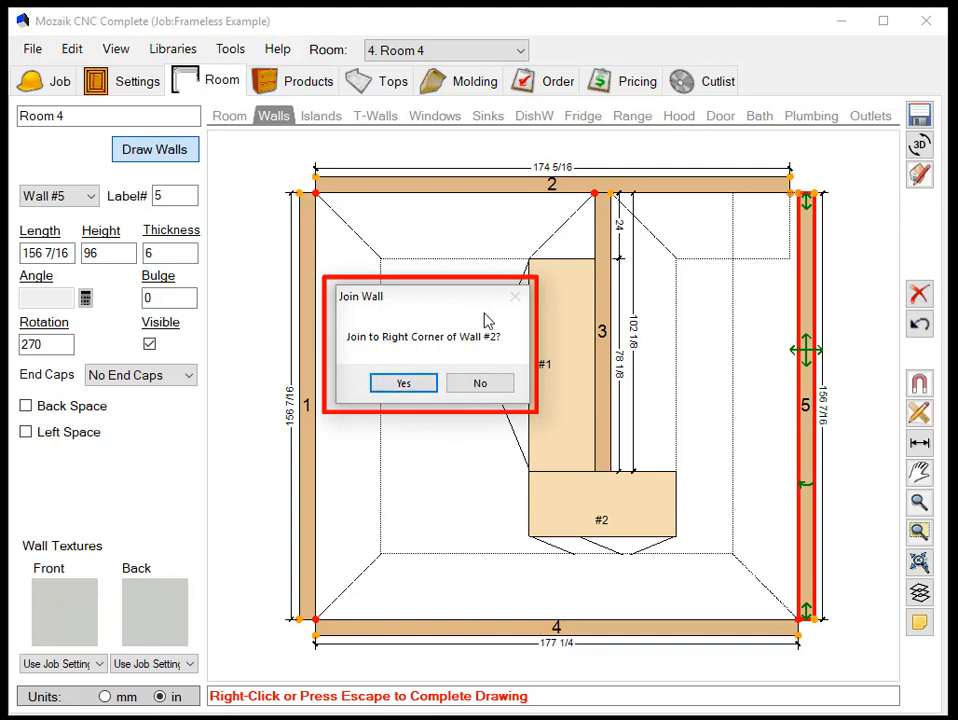
click(406, 384)
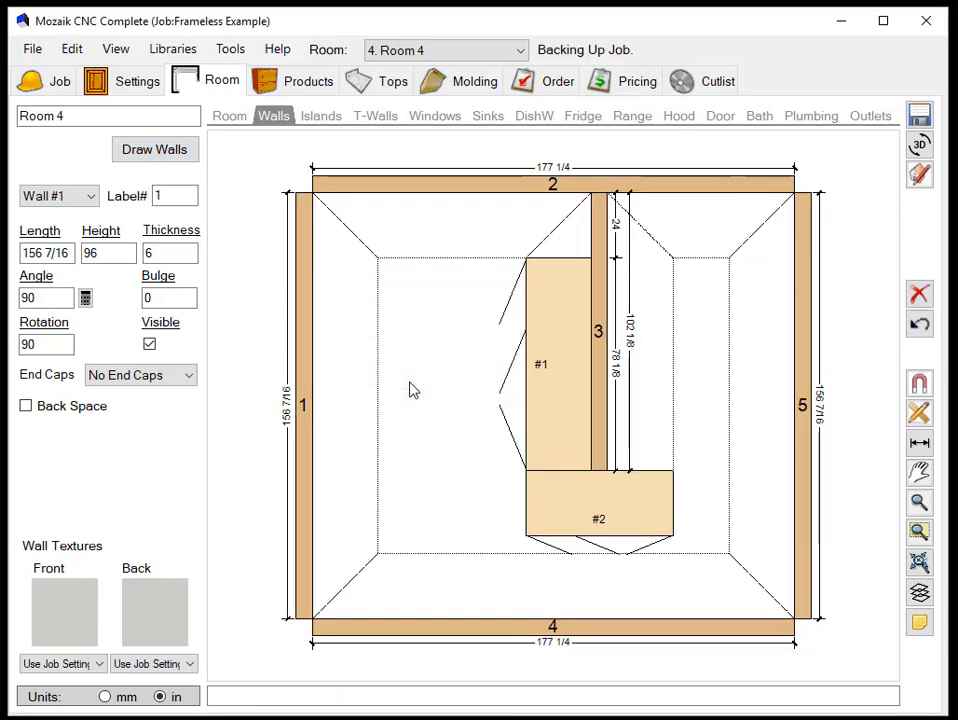
click(763, 186)
click(806, 230)
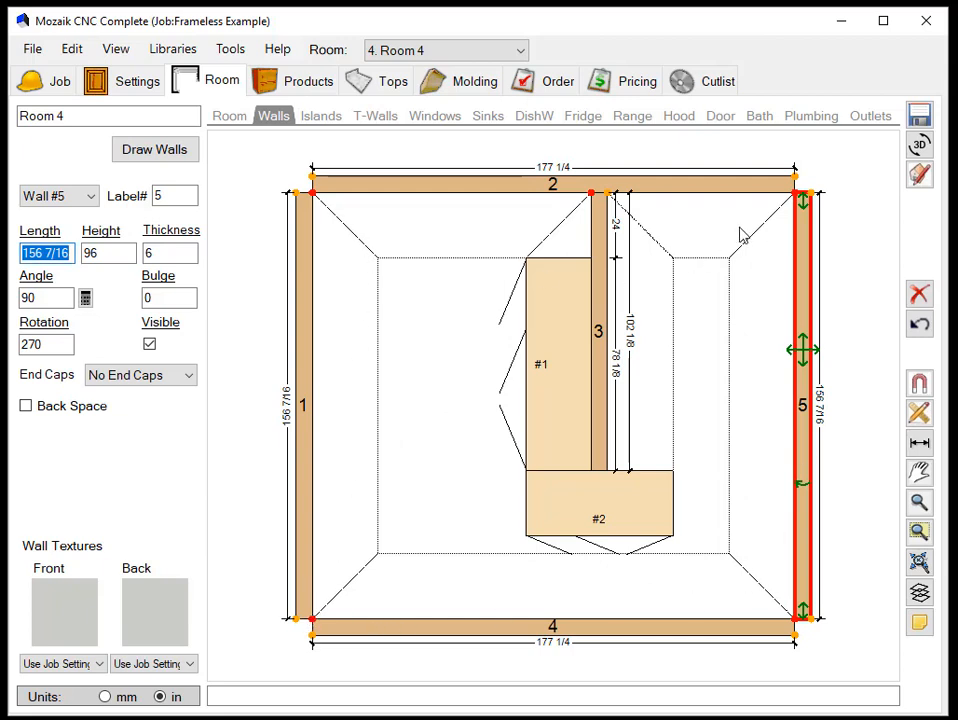
- Draw a wall about 30 3/4 inches long from wall 5's back face, continued by a 45-degree wall about 69 15/16 inches long
click(152, 157)
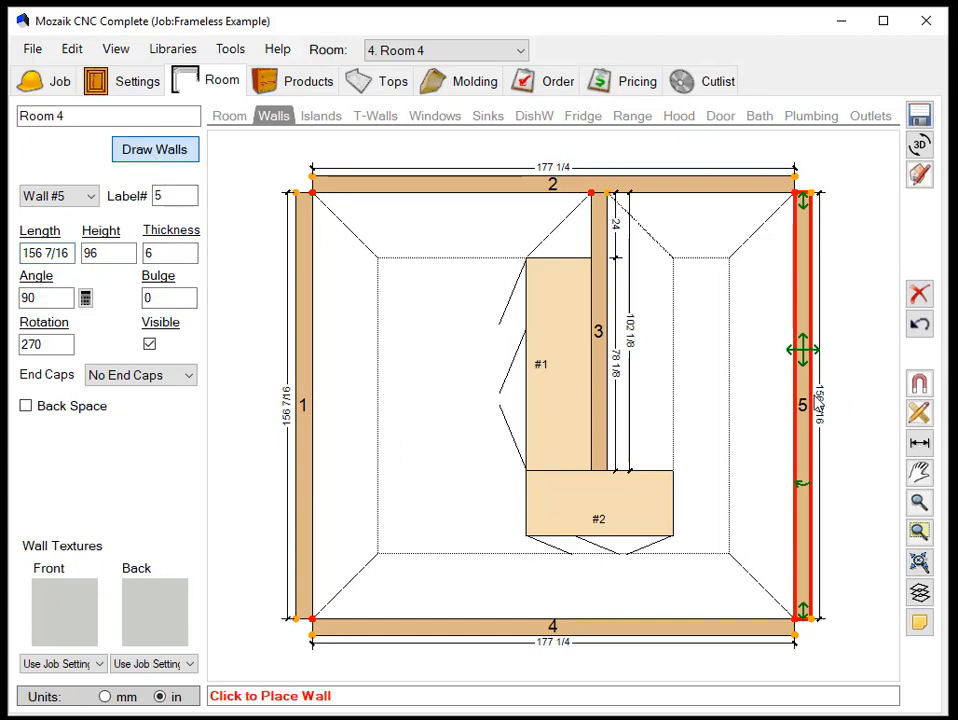
click(816, 399)
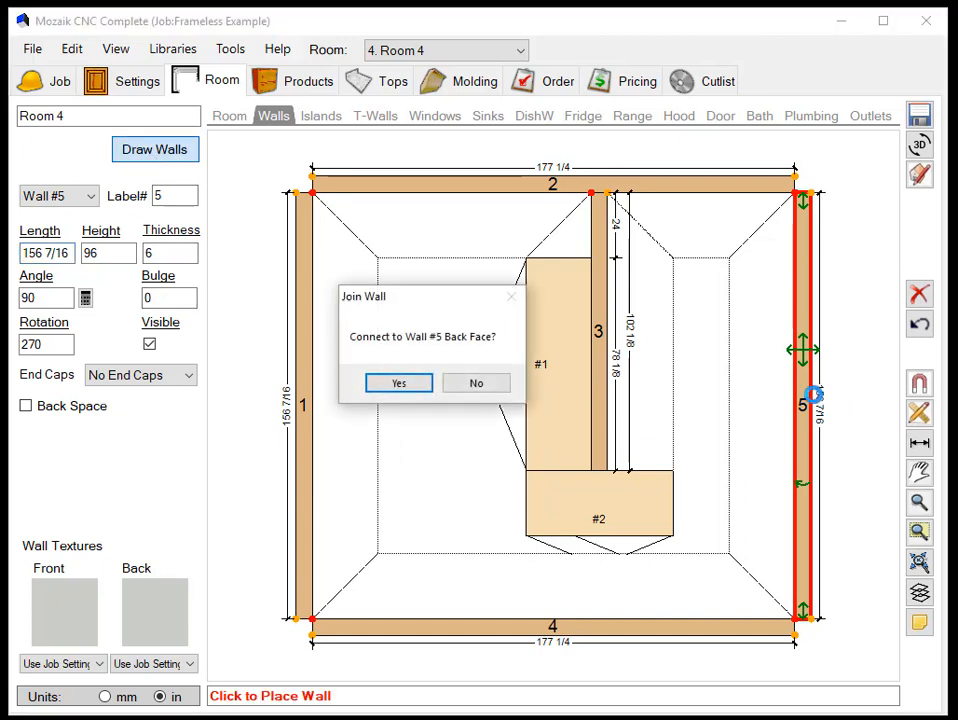
click(399, 384)
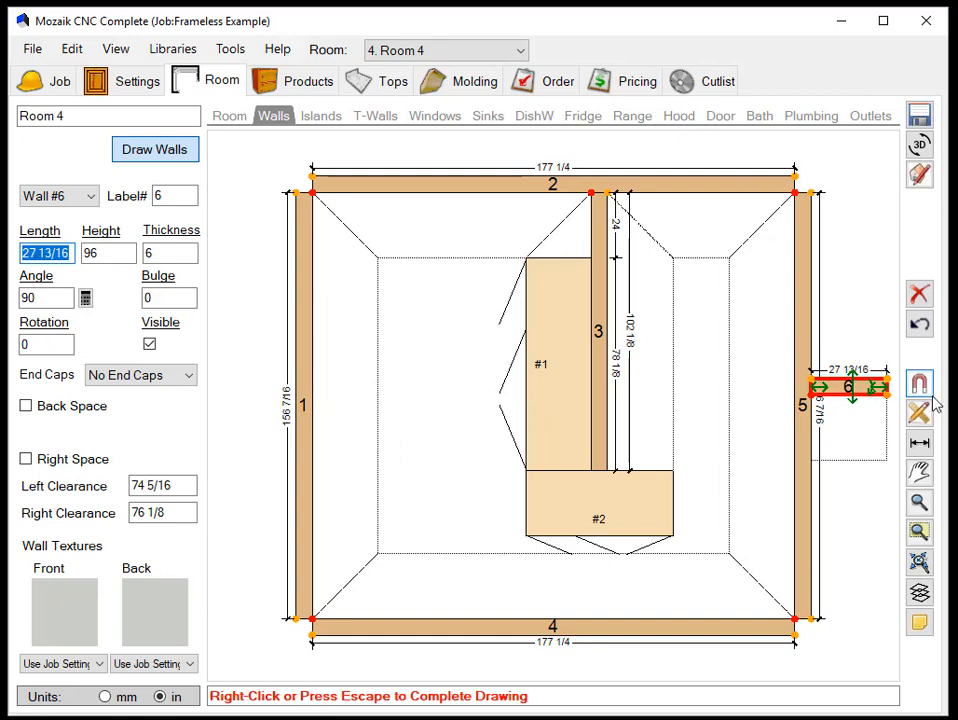
click(896, 390)
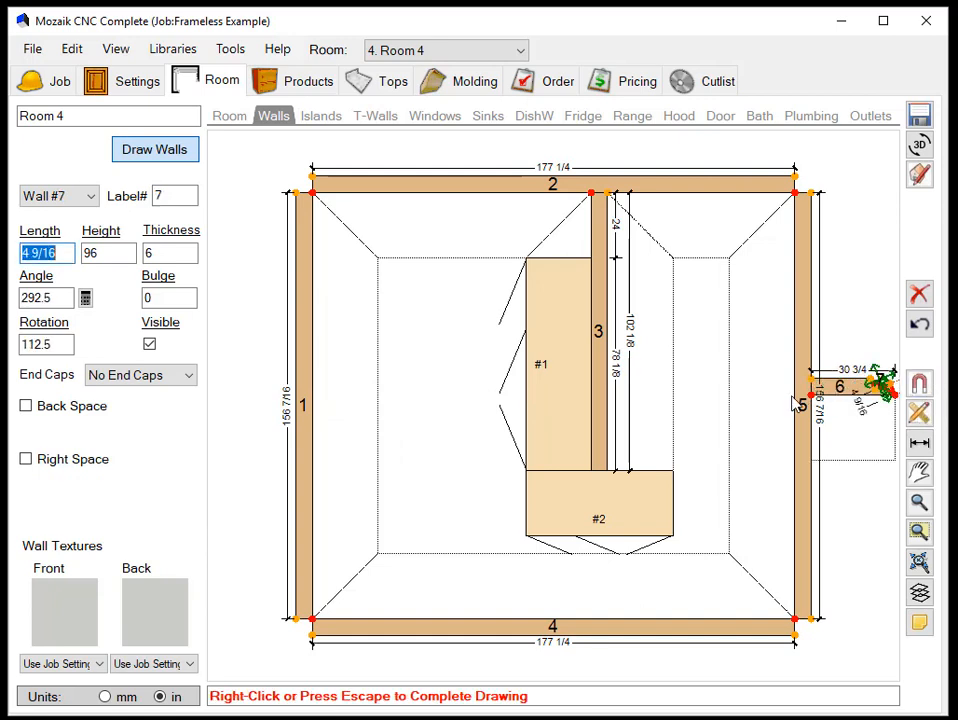
scroll(806, 400, down, 1)
scroll(524, 413, down, 3)
scroll(456, 406, down, 6)
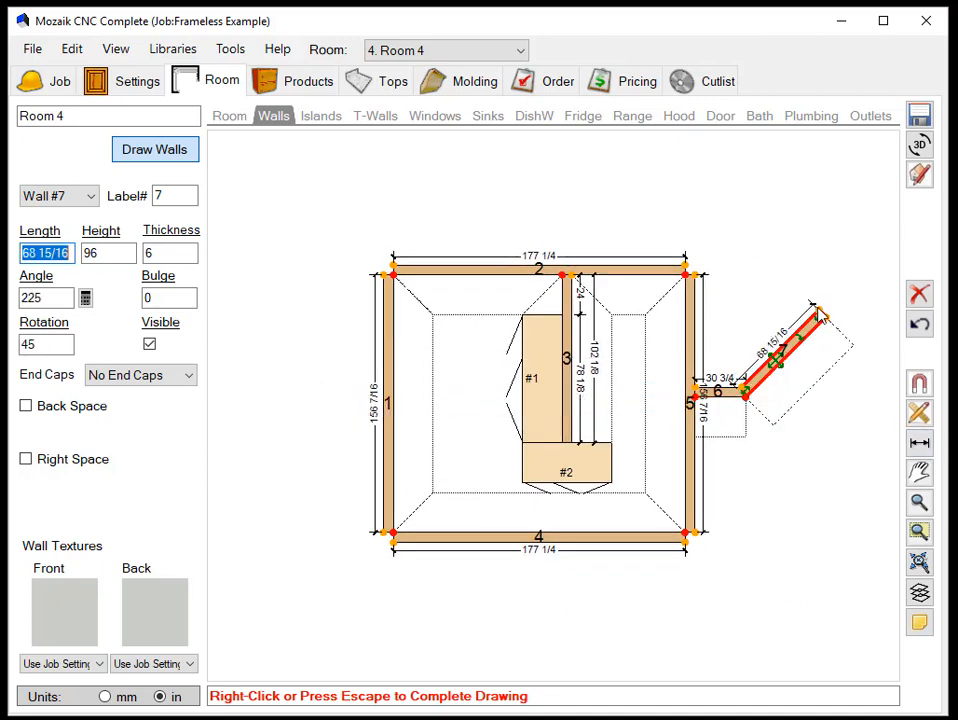
right_click(818, 312)
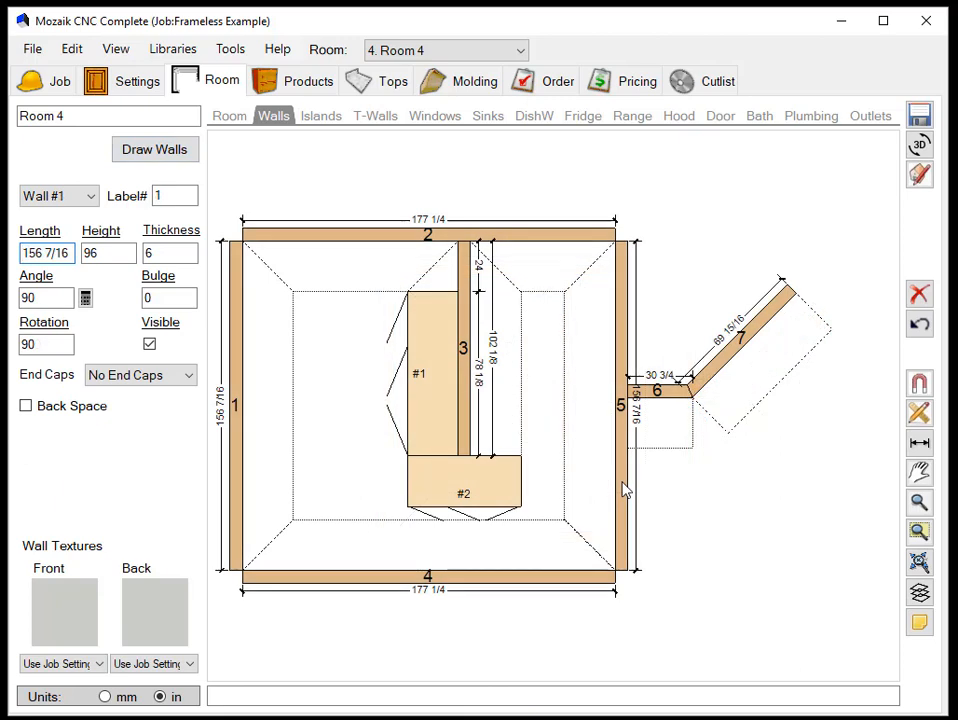
- Enable the back space of walls 5 and 6 and lengthen wall 6 to about 66 inches
click(622, 488)
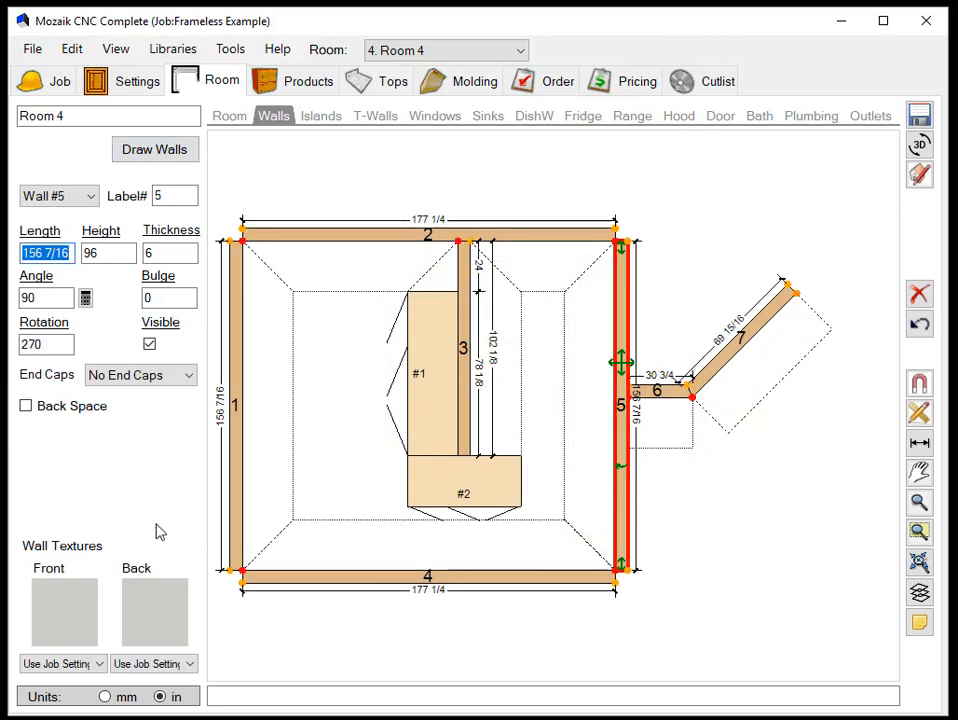
click(26, 405)
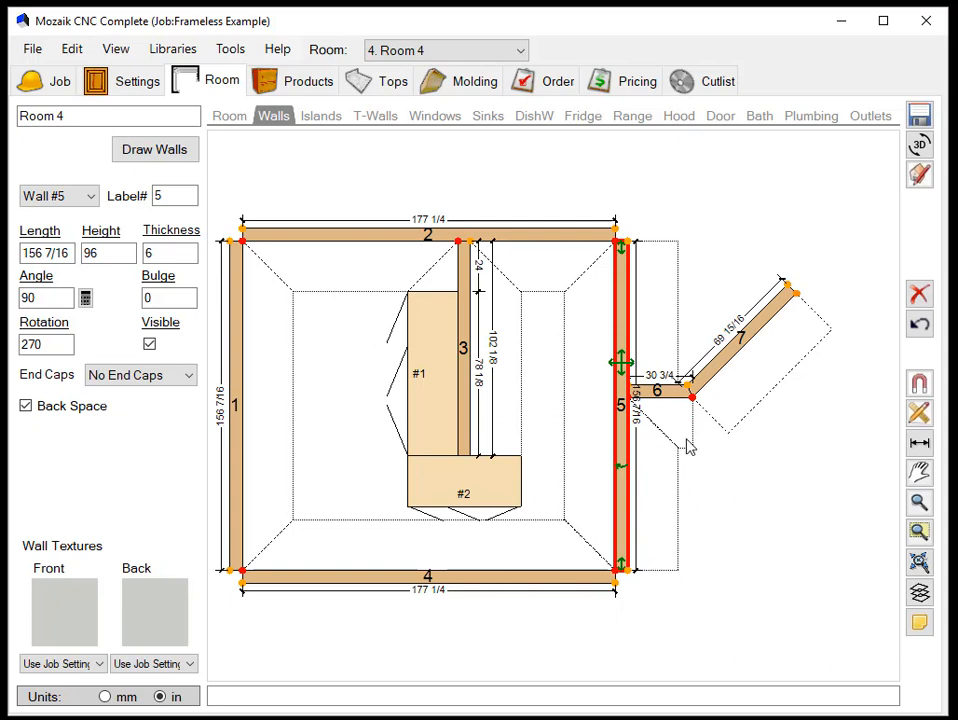
click(660, 391)
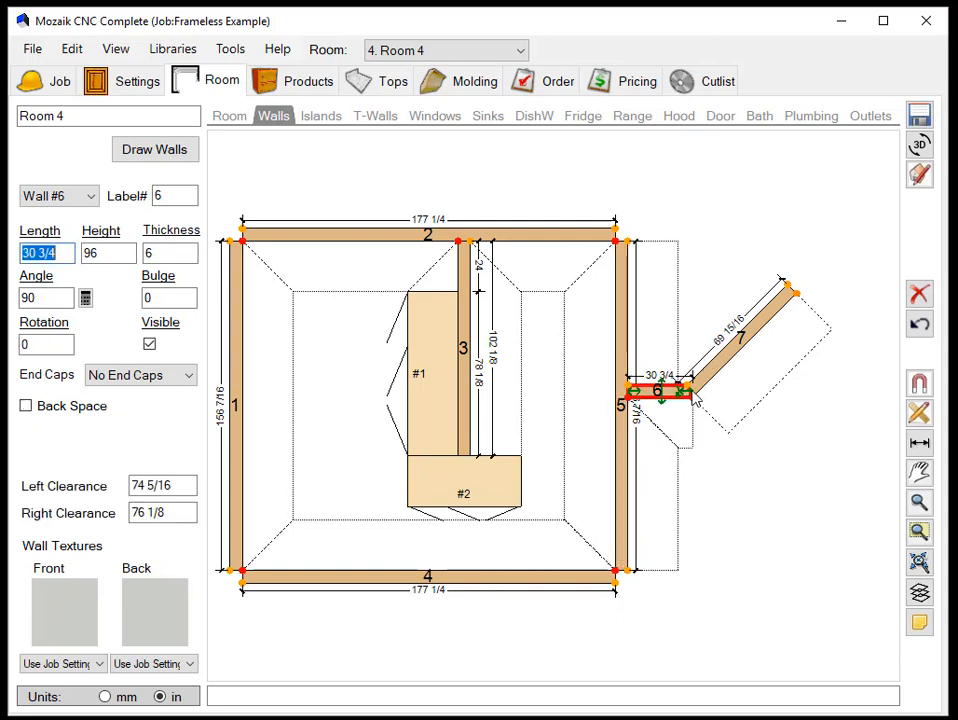
drag(690, 394, 766, 394)
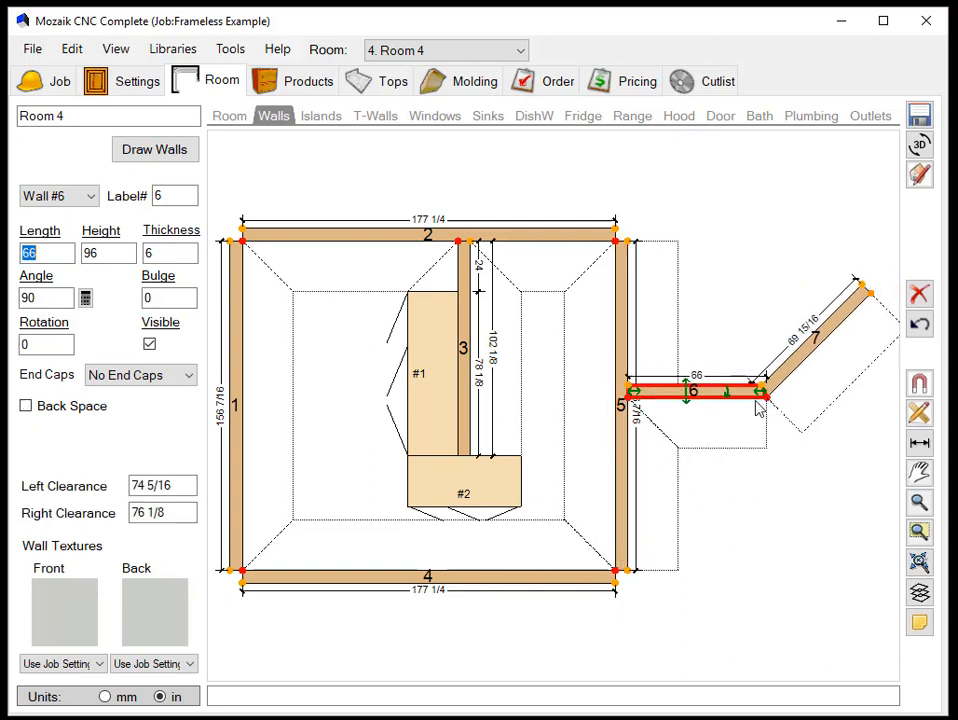
click(26, 406)
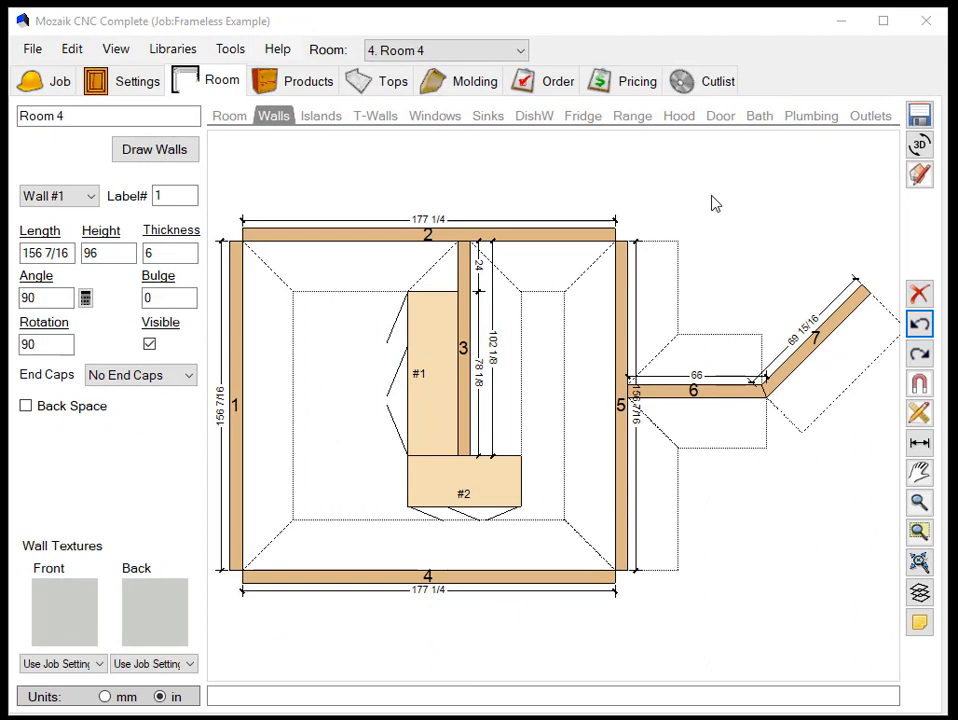
- Delete walls 7 and 6 outside the room and disable the back space of wall 5
click(835, 334)
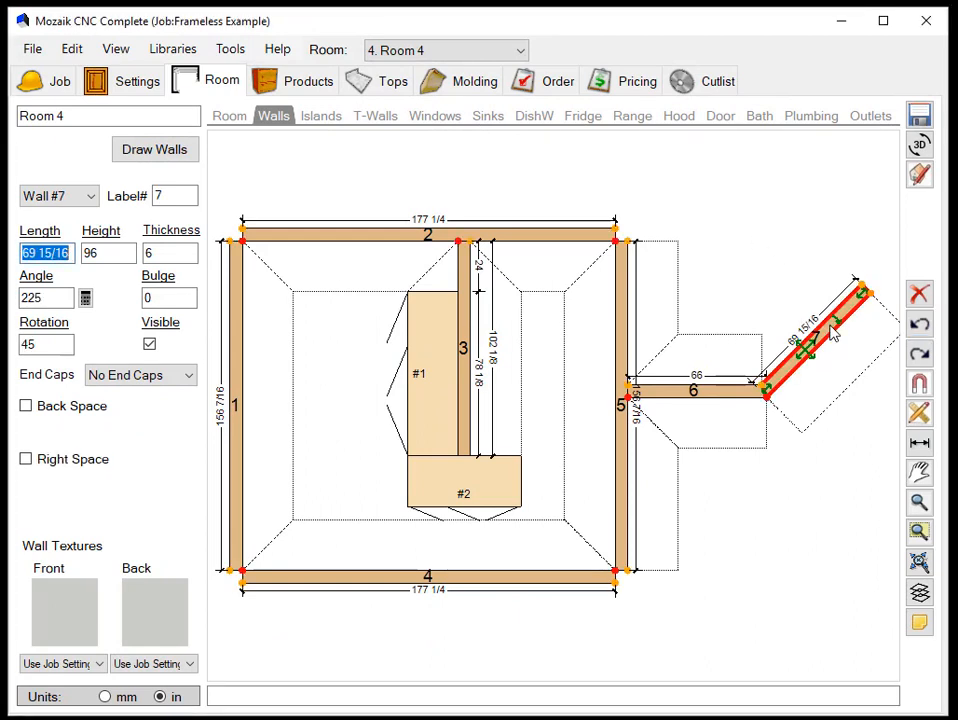
click(919, 295)
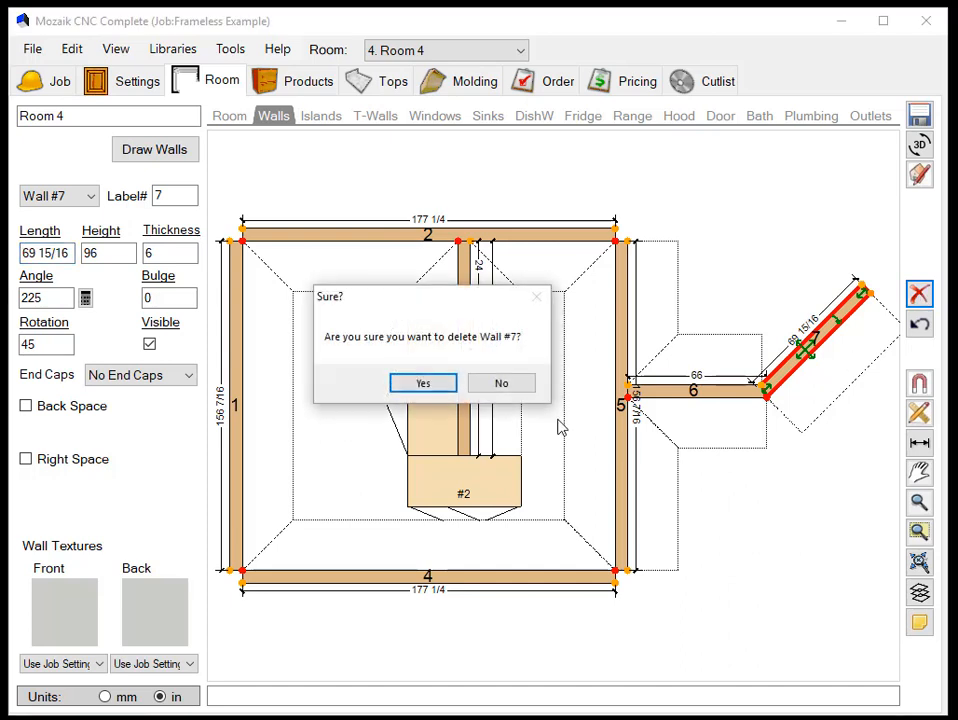
click(424, 384)
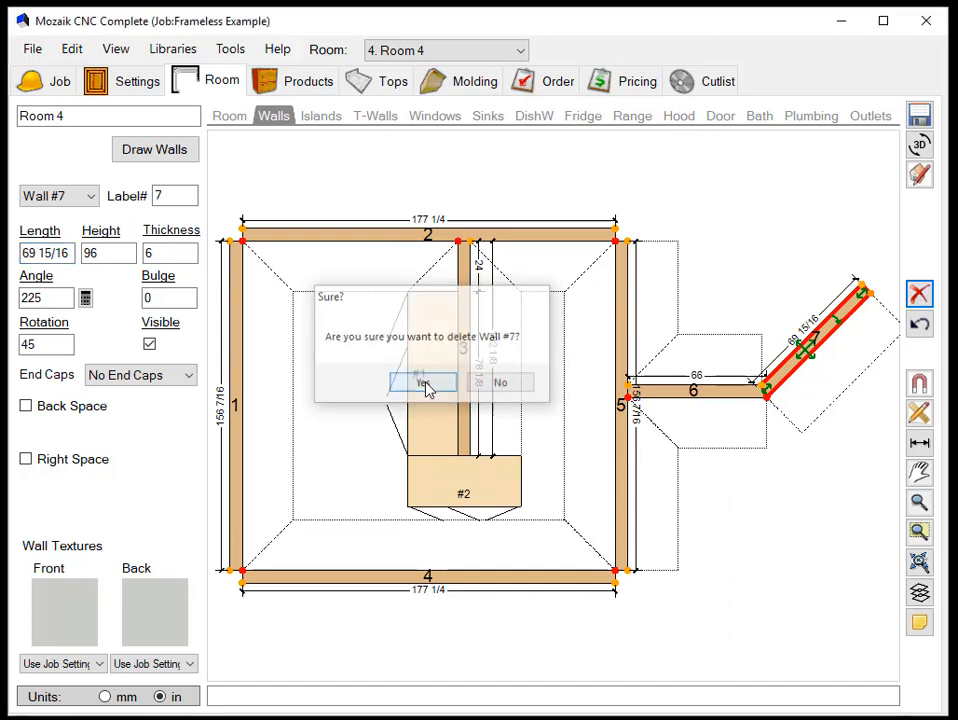
click(733, 391)
click(919, 294)
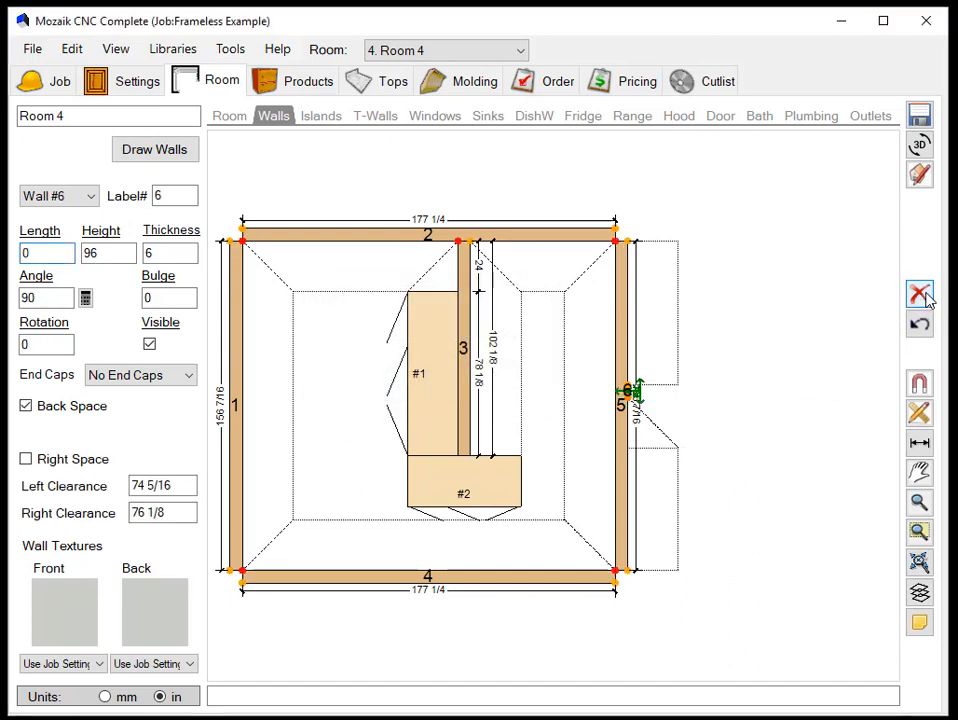
click(423, 383)
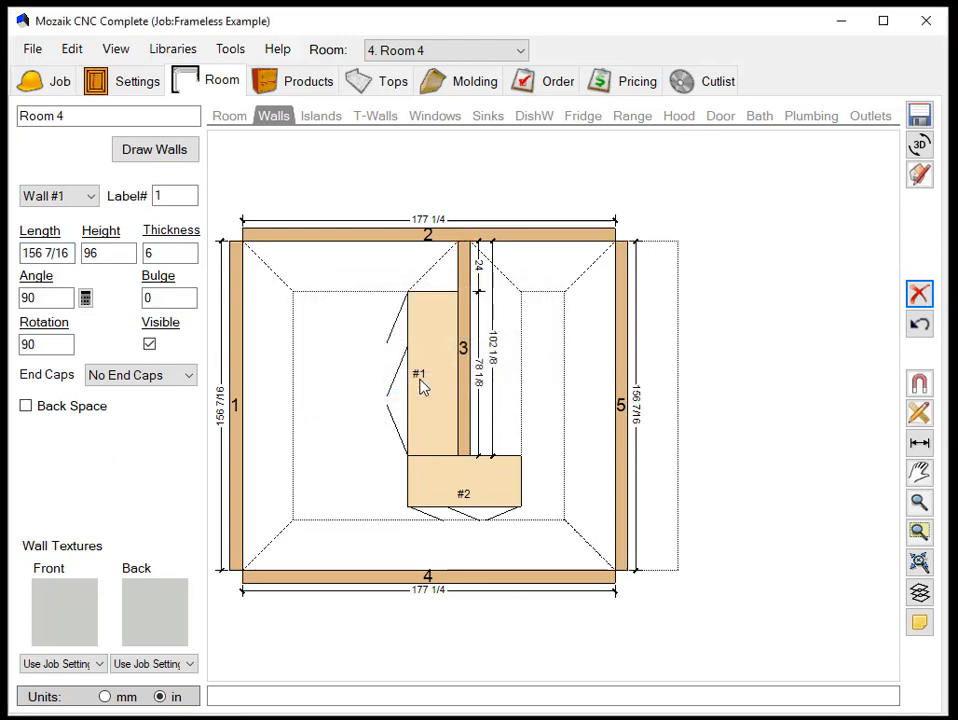
click(622, 388)
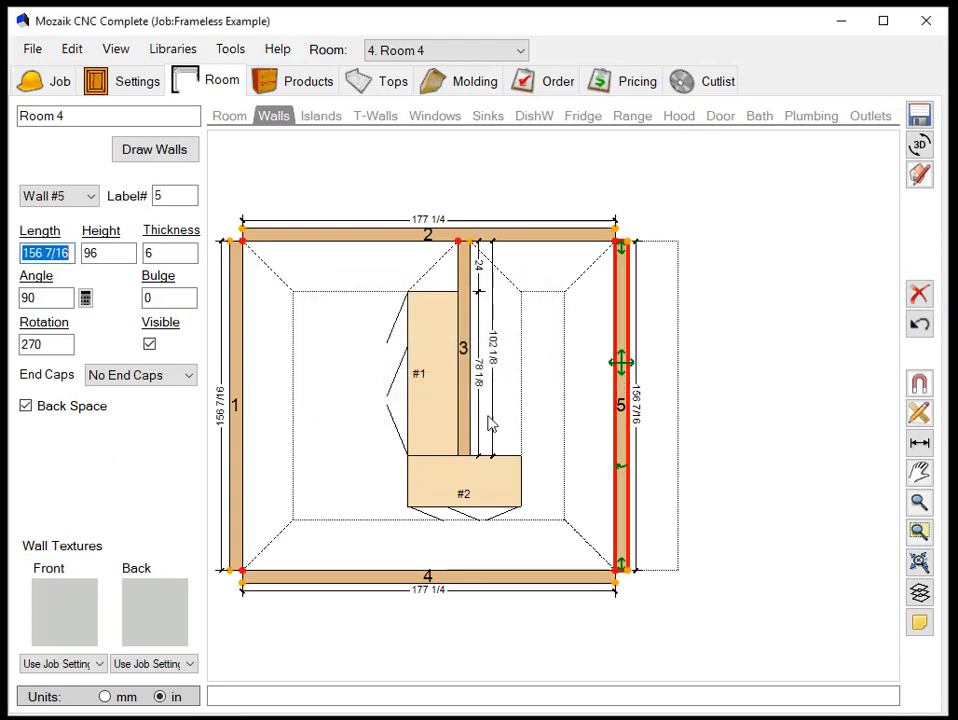
click(26, 406)
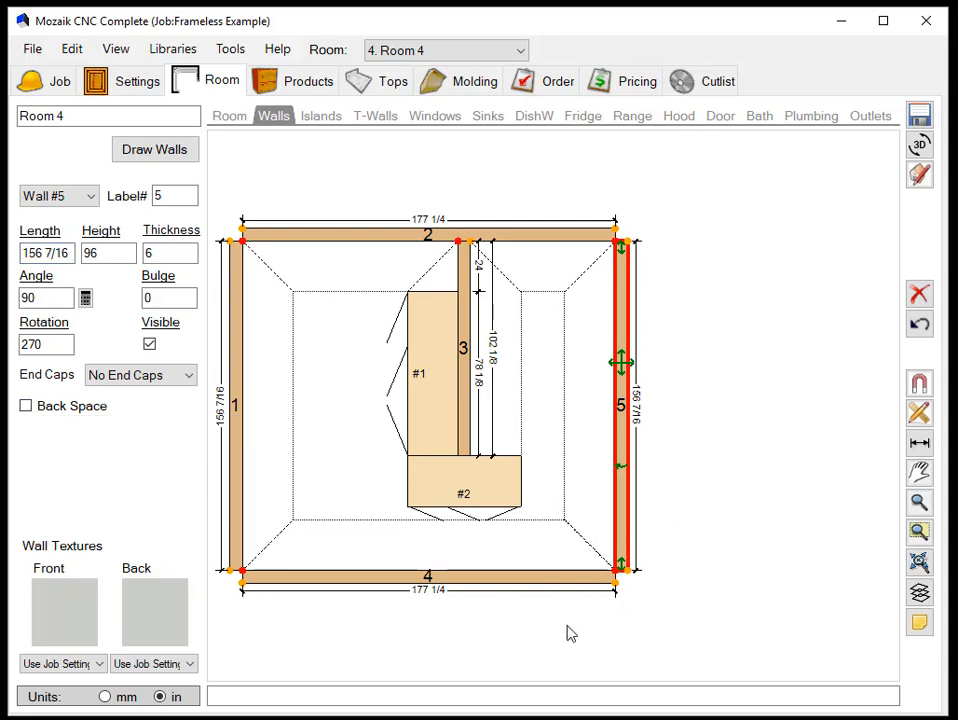
- Stretch wall 4 outward to a length of about 254 inches, keeping the room closed
click(520, 580)
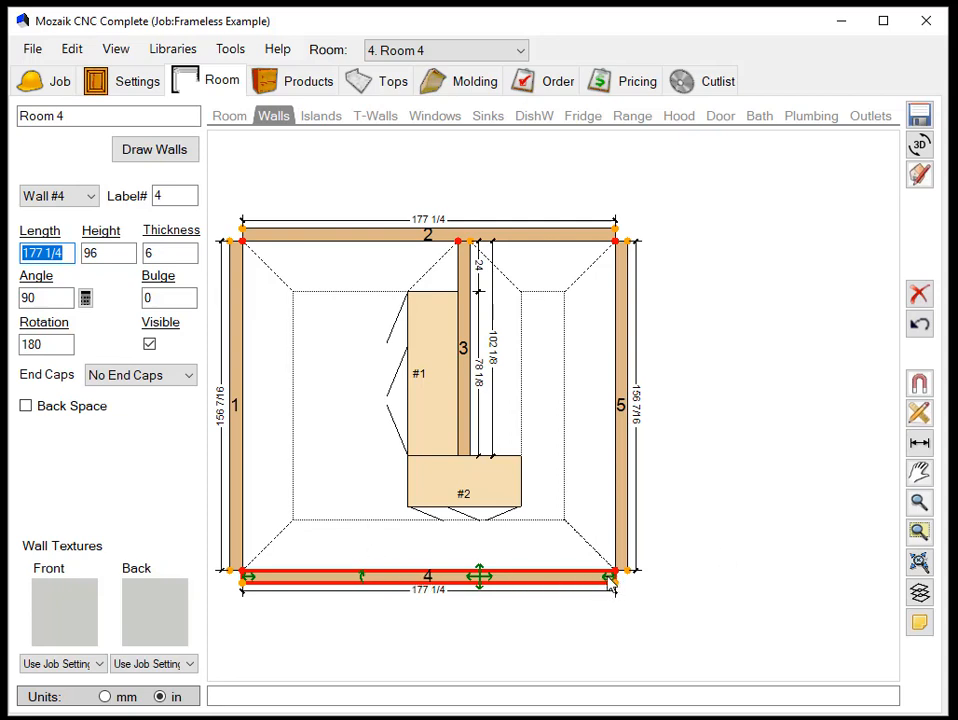
drag(609, 580, 770, 579)
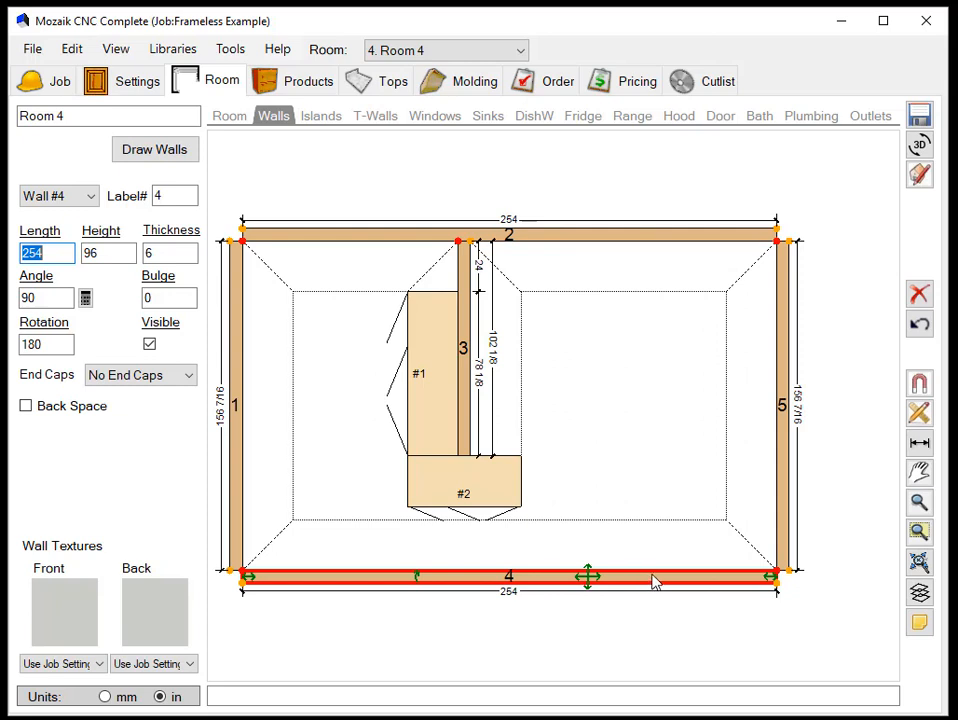
- Disconnect wall 4's right corner from wall 1 and pull that end inward until wall 4 is about 249 inches long
right_click(710, 580)
click(374, 579)
right_click(375, 577)
mouse_move(412, 609)
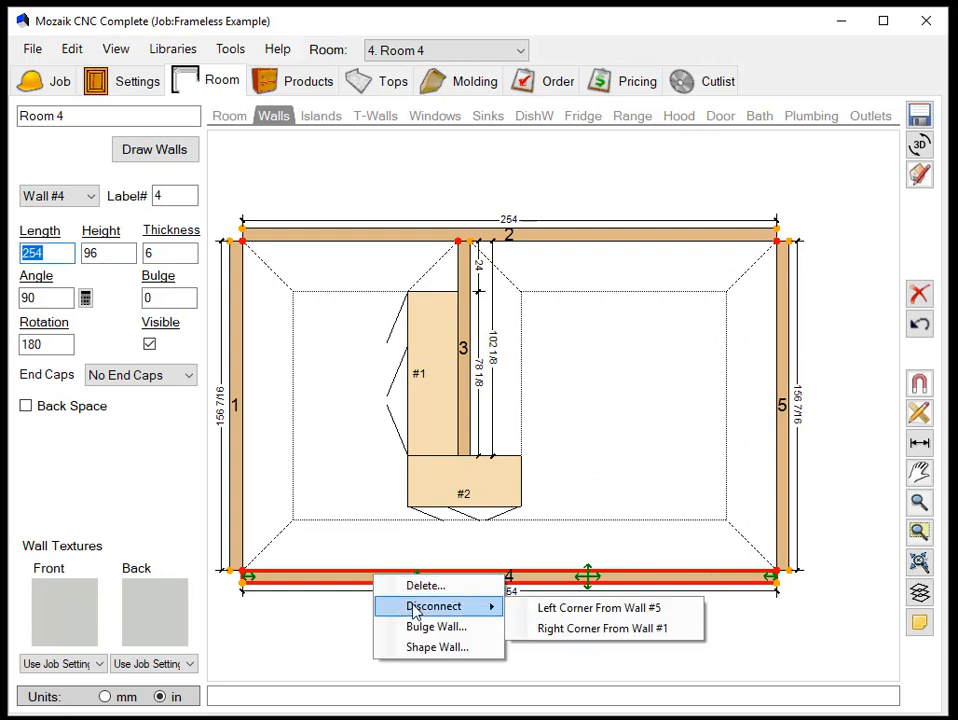
click(577, 632)
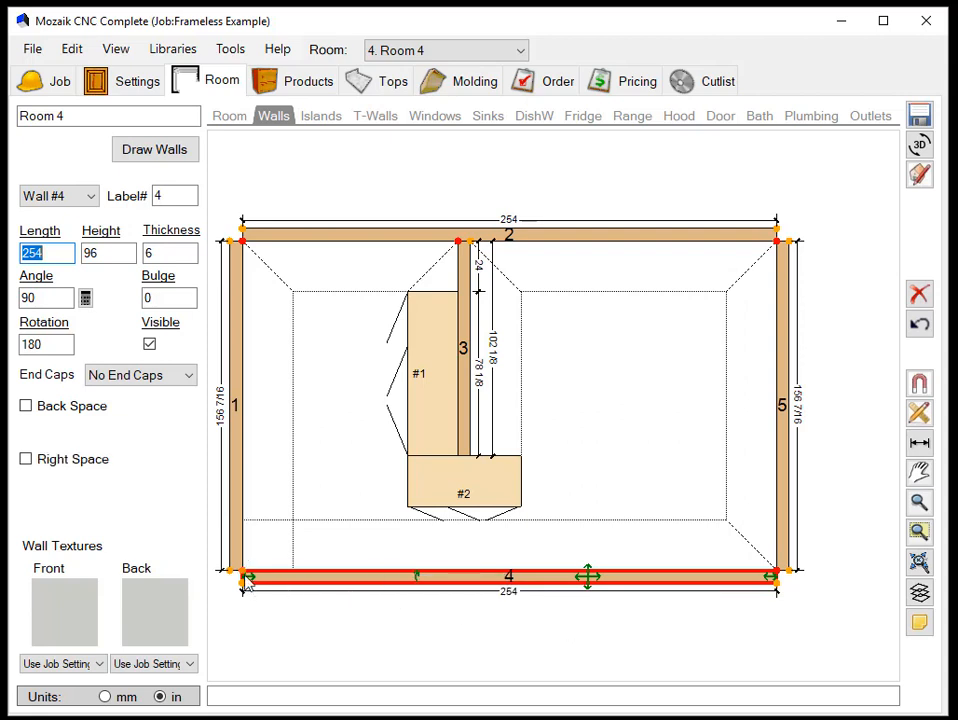
drag(249, 579, 258, 588)
click(254, 574)
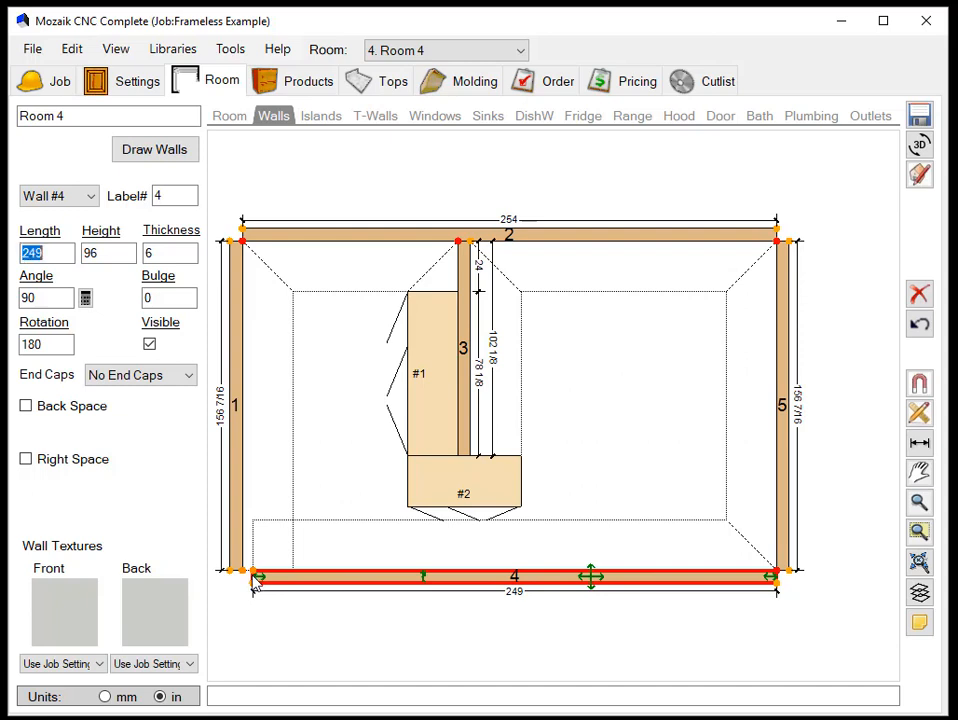
- Set wall 3's length to 60 inches and delete cabinet #1 that runs along its side
click(464, 440)
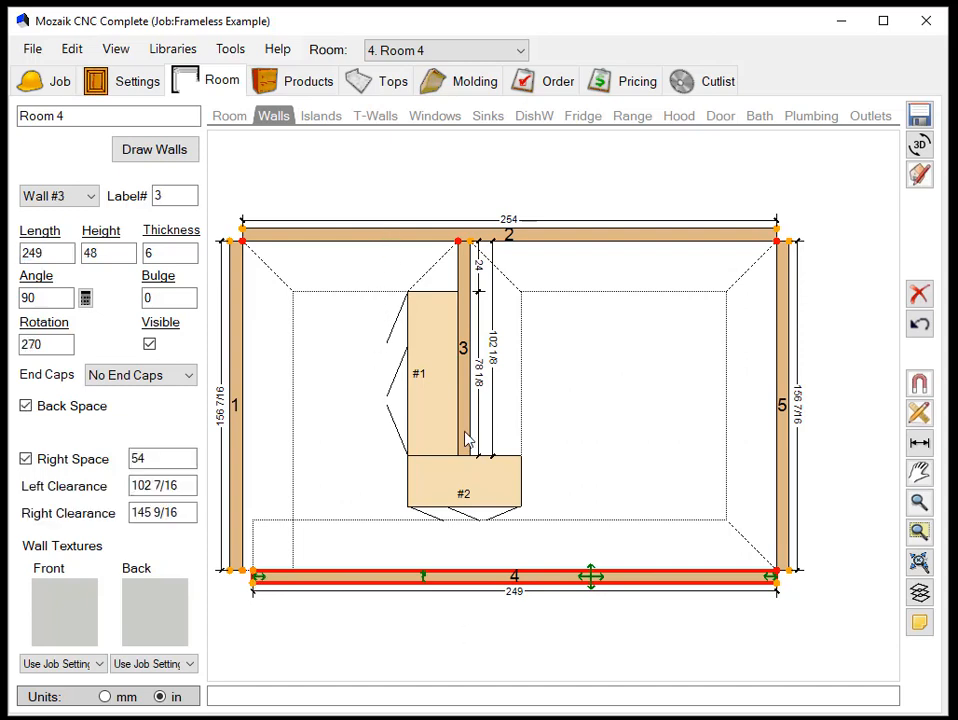
text(60)
key(Return)
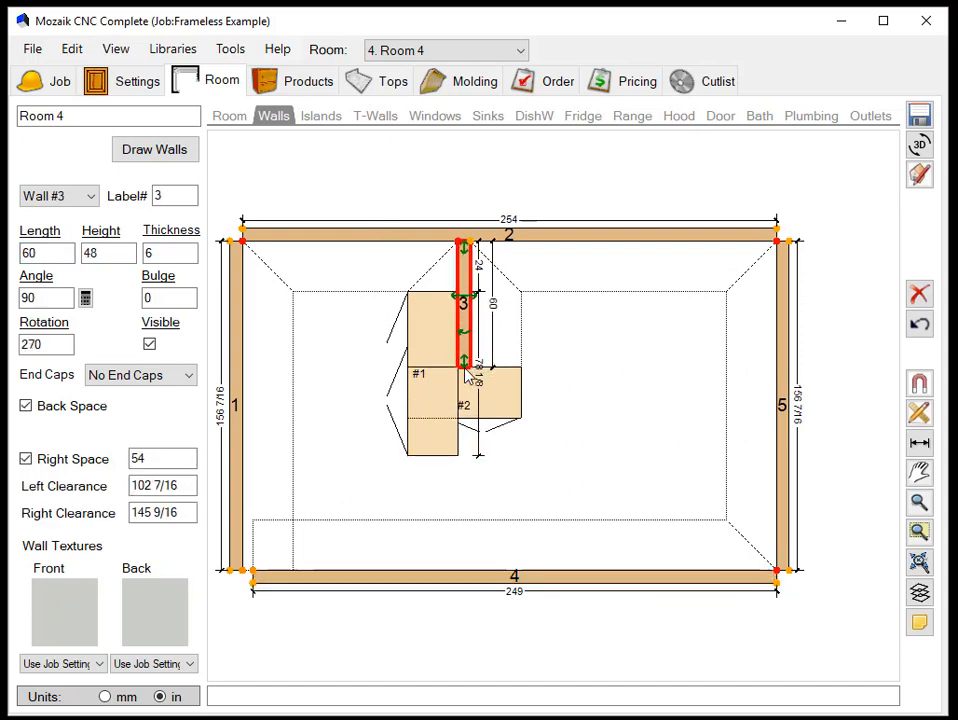
click(431, 435)
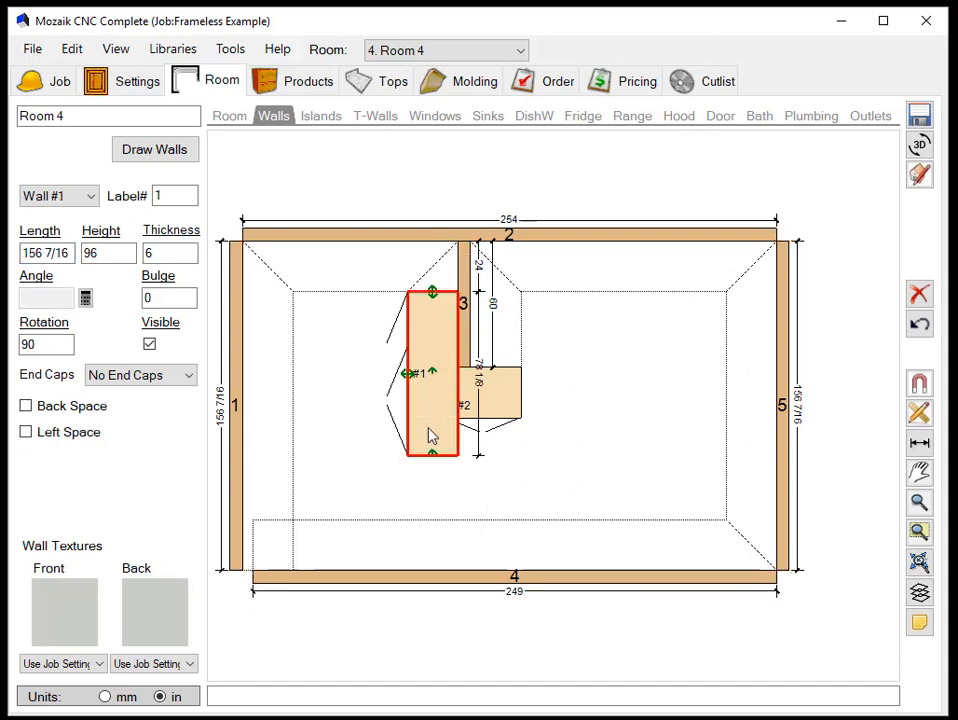
key(Delete)
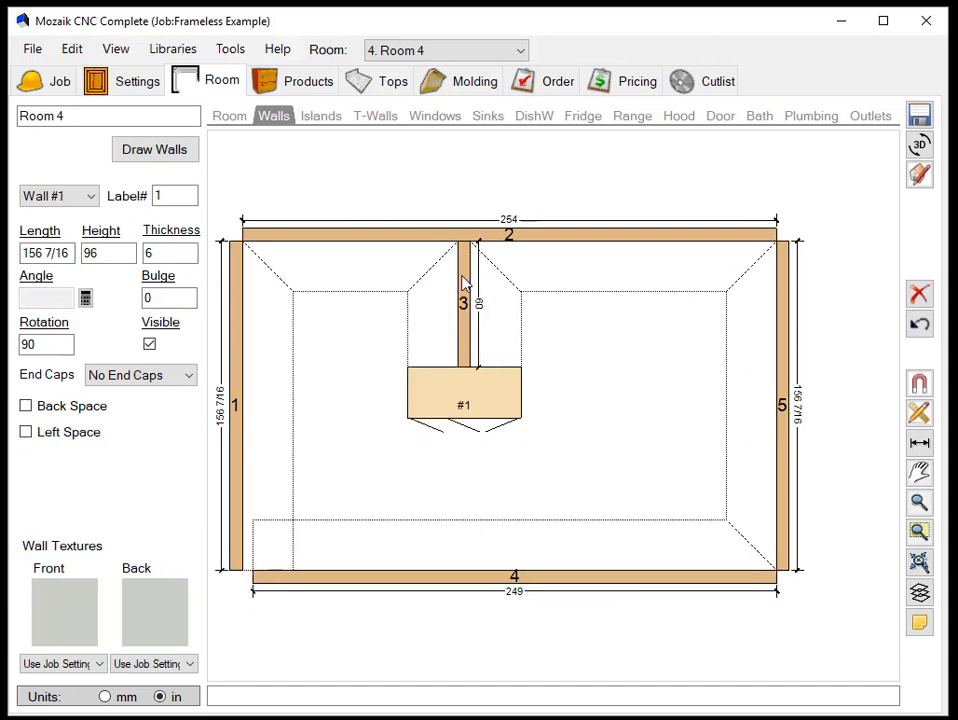
- Slide wall 3 along wall 2 and set its left clearance to 120 inches
click(461, 316)
drag(469, 302, 549, 309)
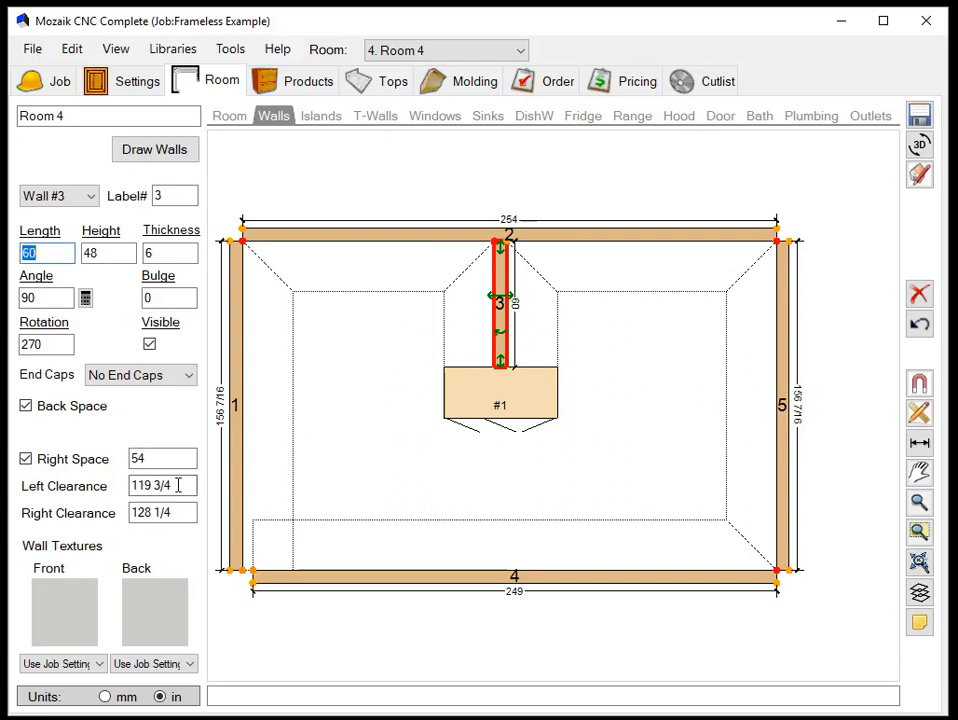
mouse_move(500, 305)
mouse_down()
mouse_move(455, 306)
mouse_move(483, 300)
mouse_move(505, 312)
mouse_up()
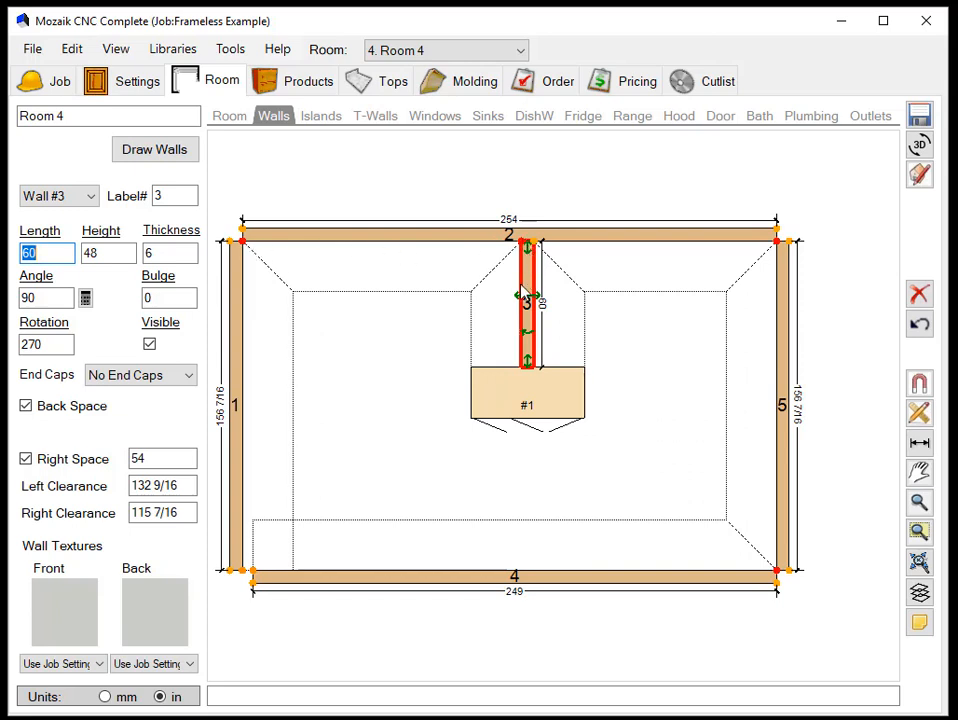
drag(188, 486, 100, 485)
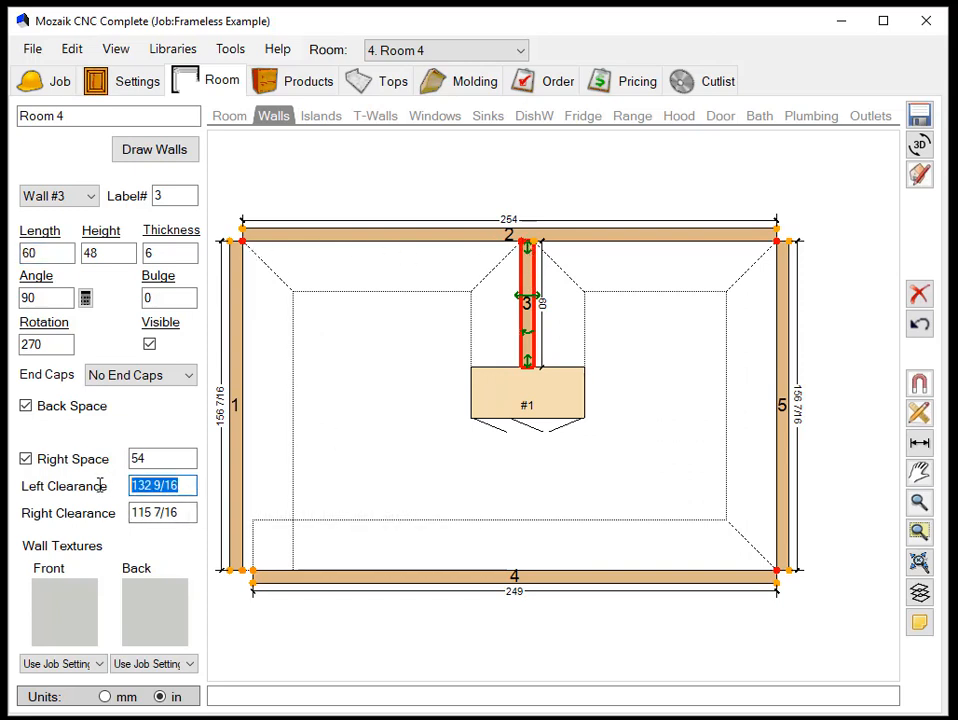
text(120)
key(Return)
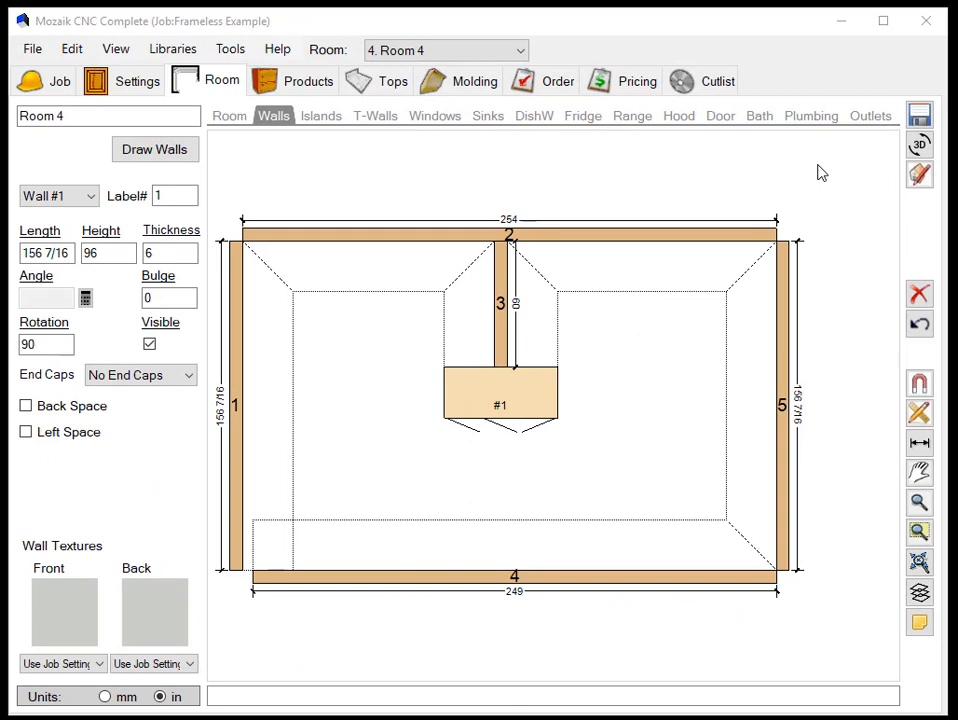
- Shape wall 2 as Cathedral with a vault/cathedral height of 48 inches
right_click(621, 243)
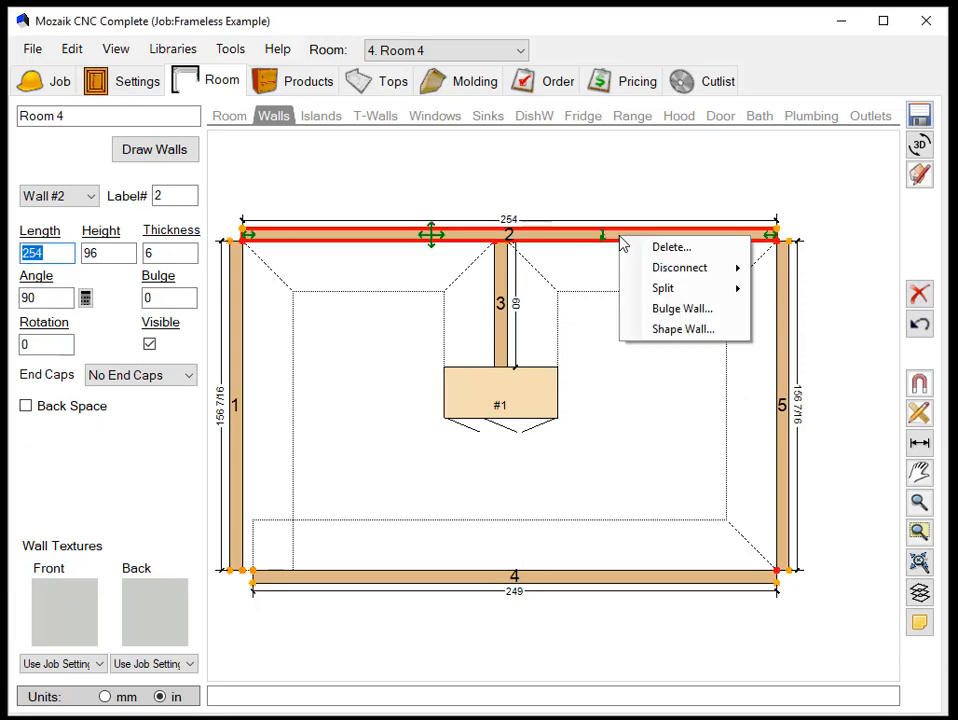
click(677, 330)
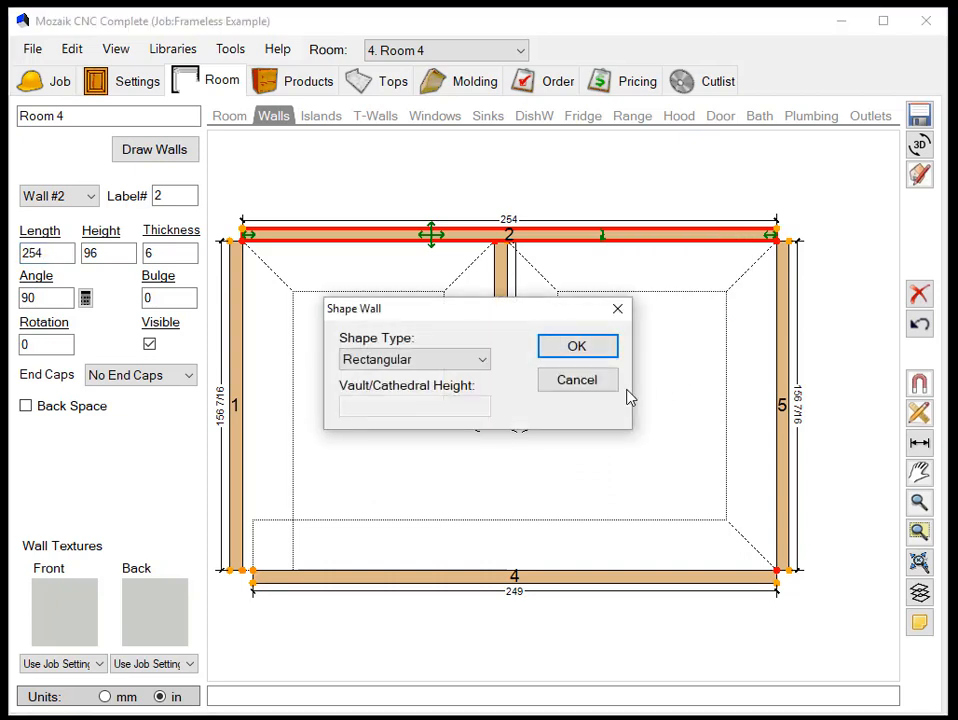
click(483, 365)
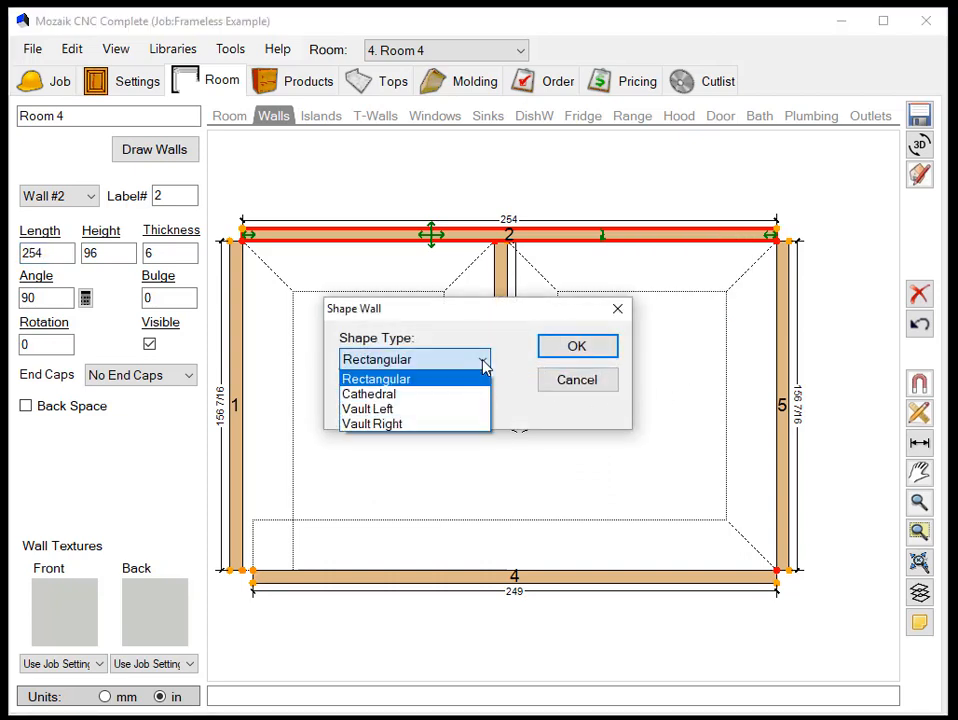
click(423, 396)
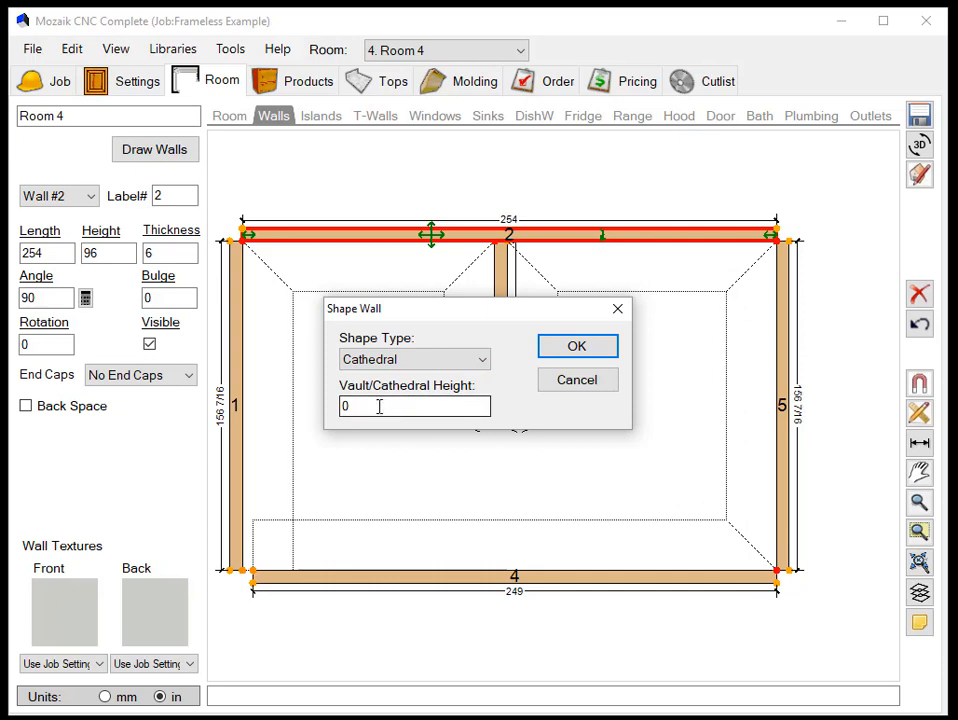
drag(379, 407, 305, 414)
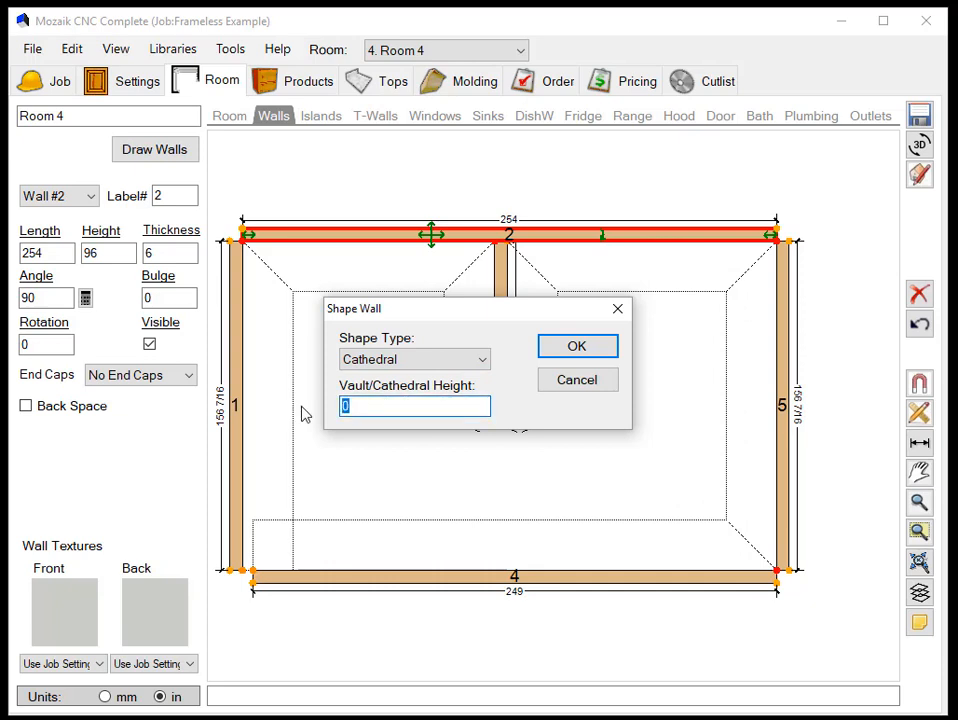
click(587, 351)
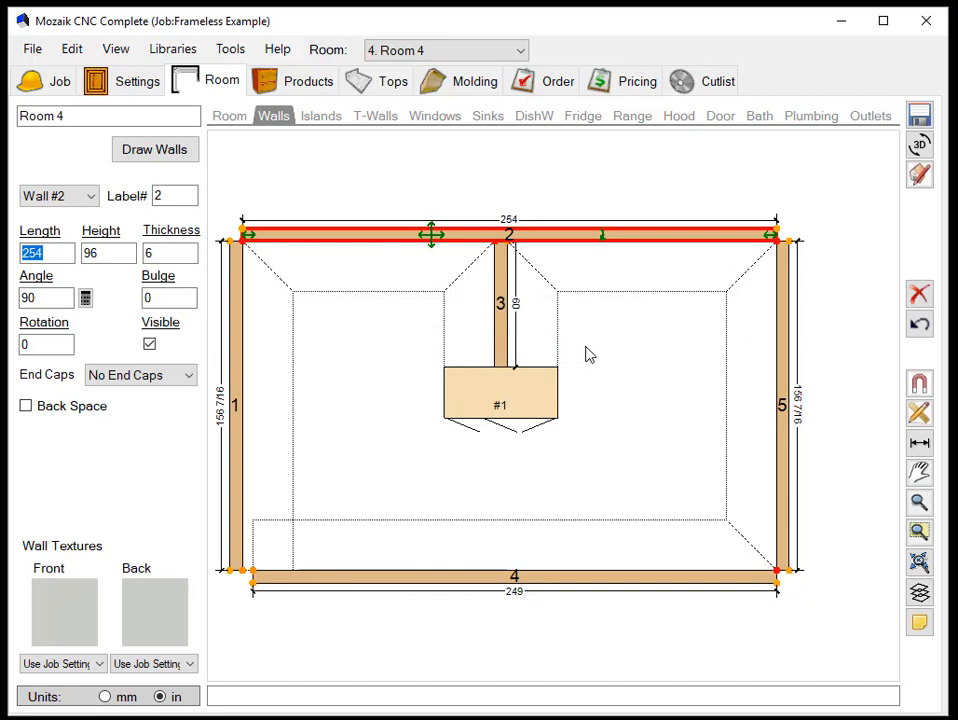
- Inspect the cathedral-shaped wall 2 in the 3D room viewer from several angles, then return to the plan
click(919, 145)
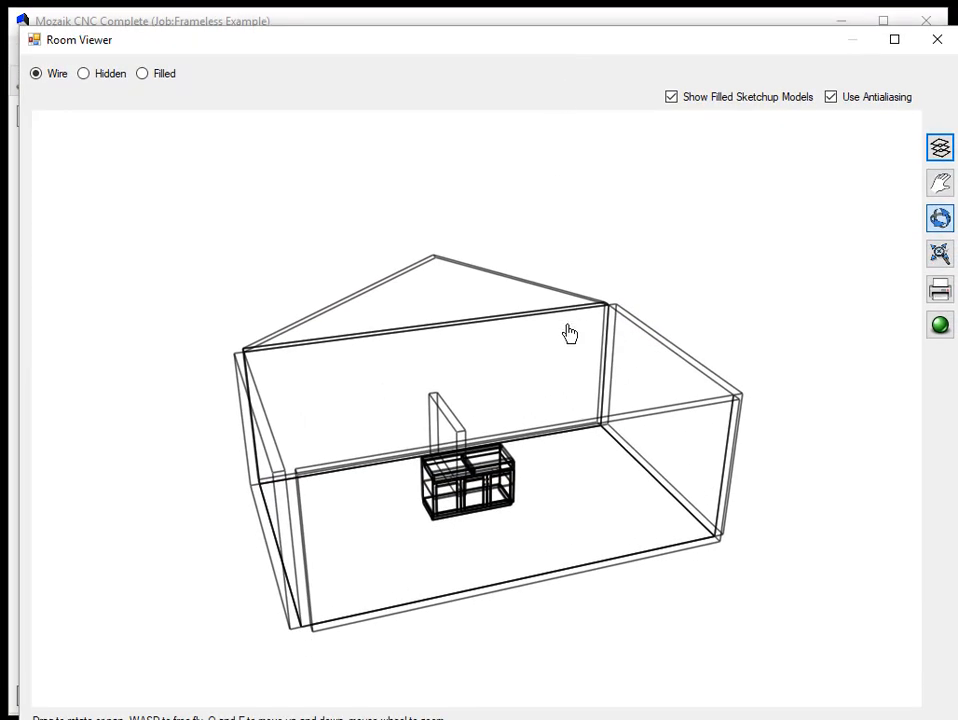
drag(541, 396, 593, 323)
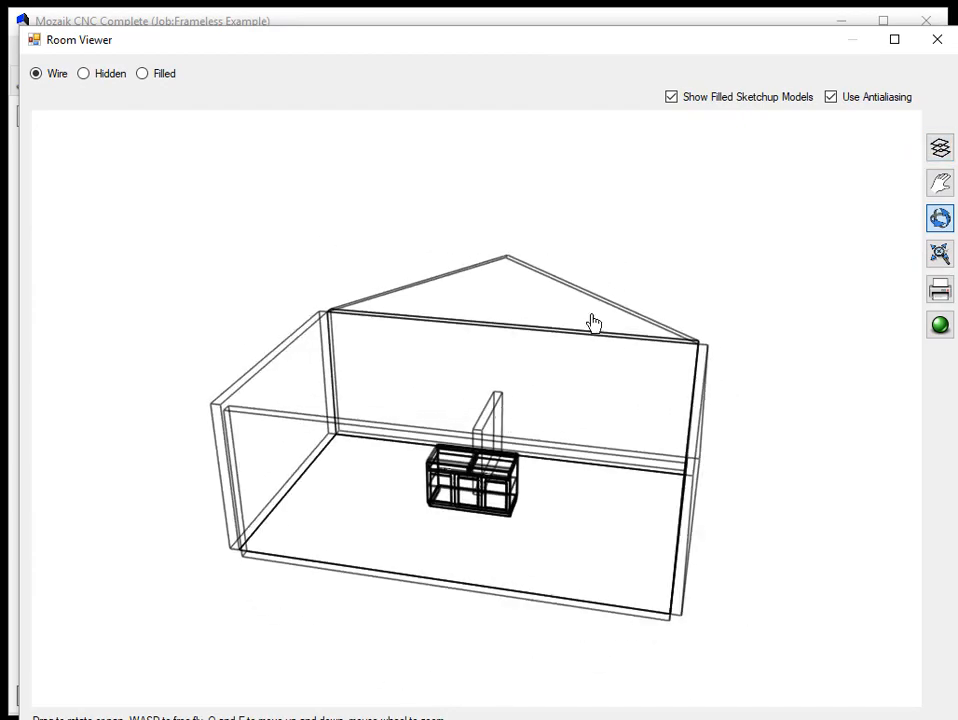
click(937, 39)
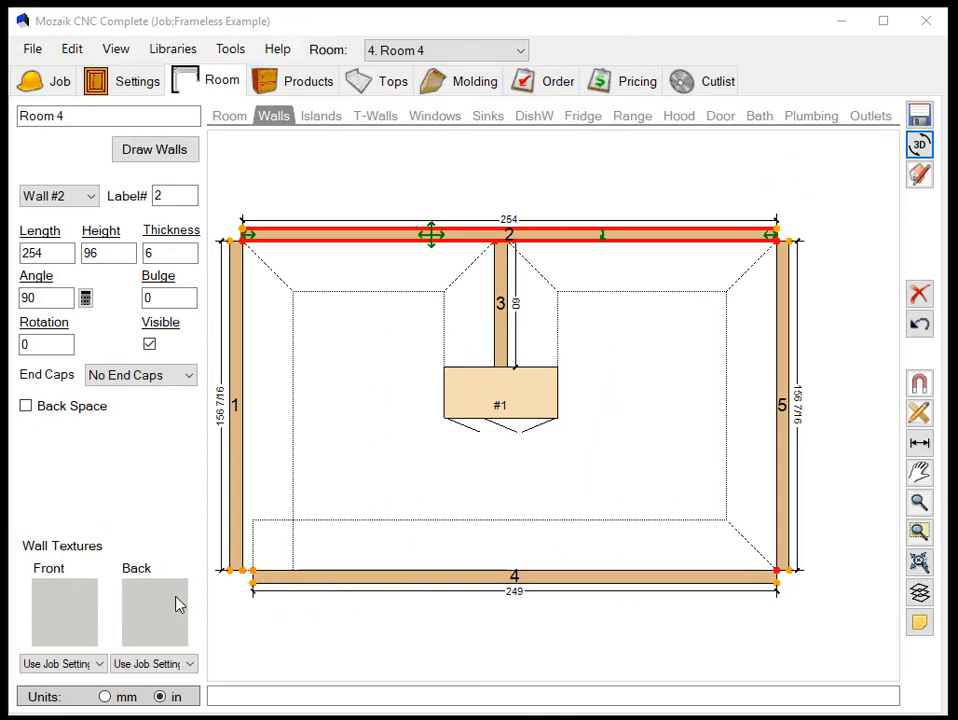
- Apply the 1X Red lipstick texture to the front of wall 2
click(100, 668)
click(327, 646)
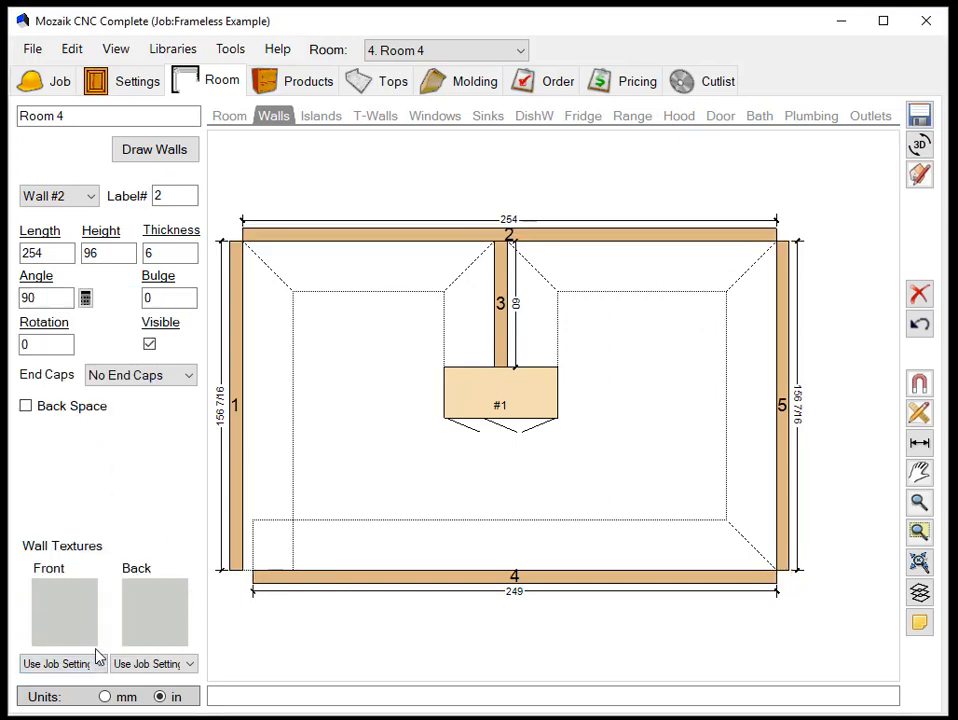
click(390, 241)
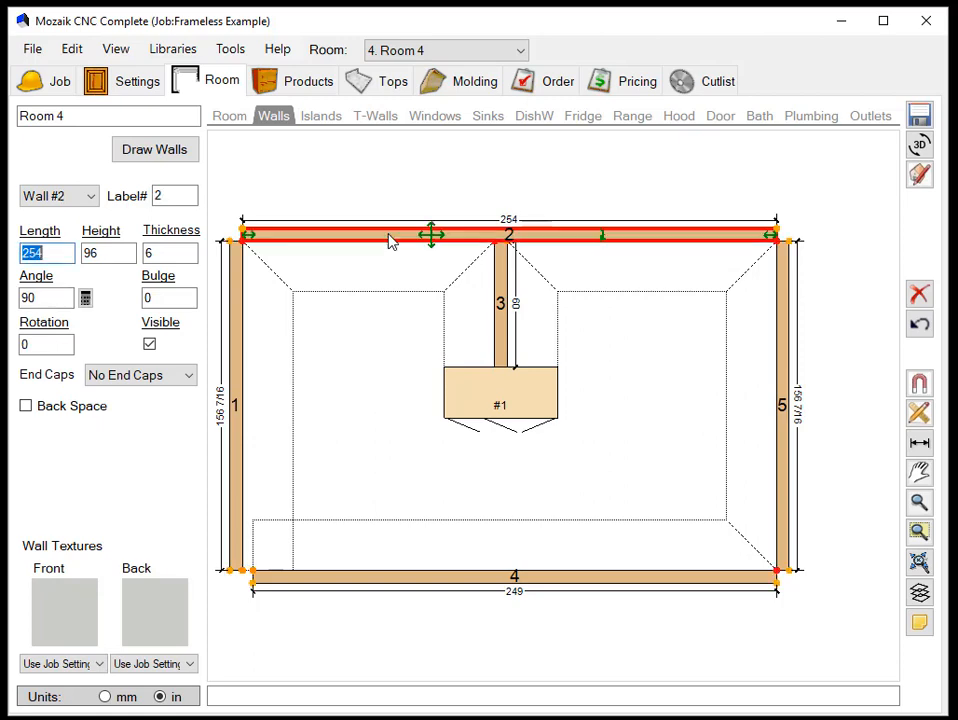
click(70, 602)
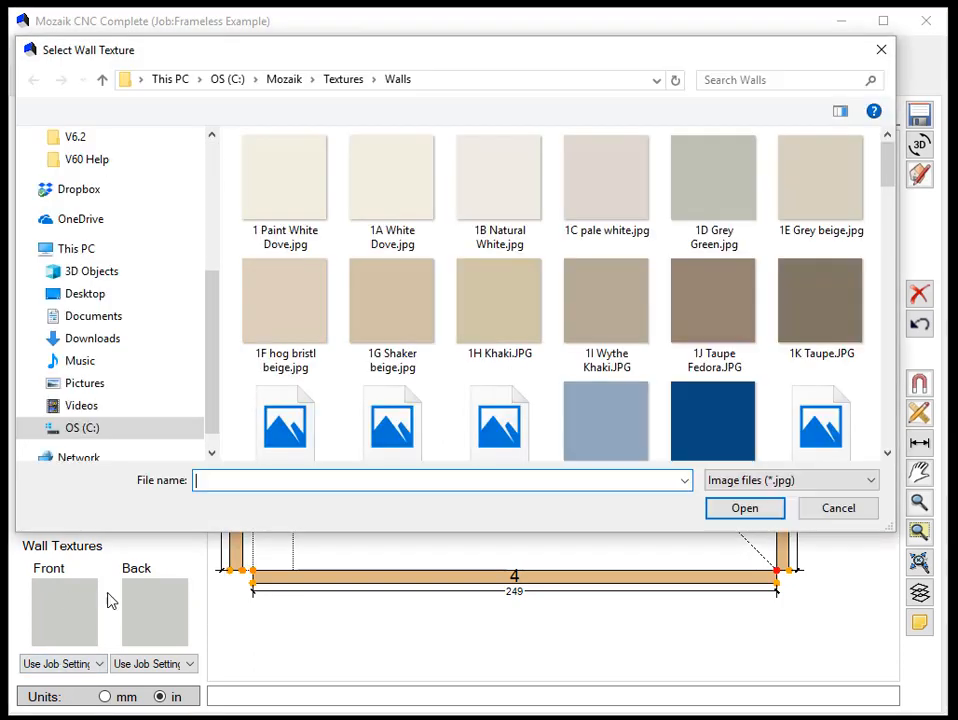
scroll(463, 328, down, 4)
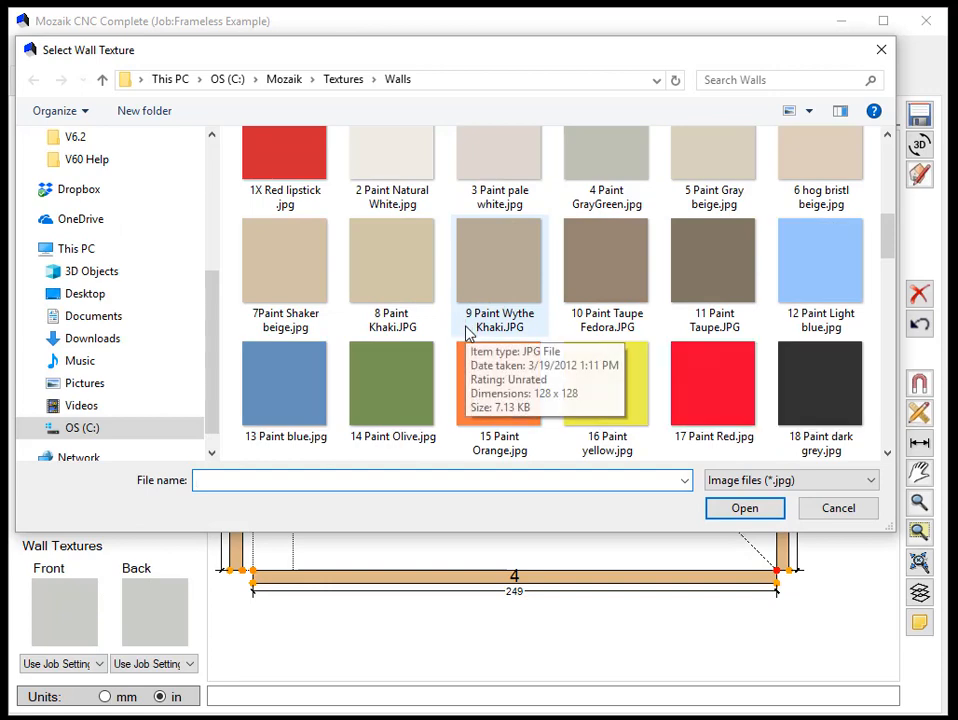
scroll(420, 310, up, 1)
click(287, 165)
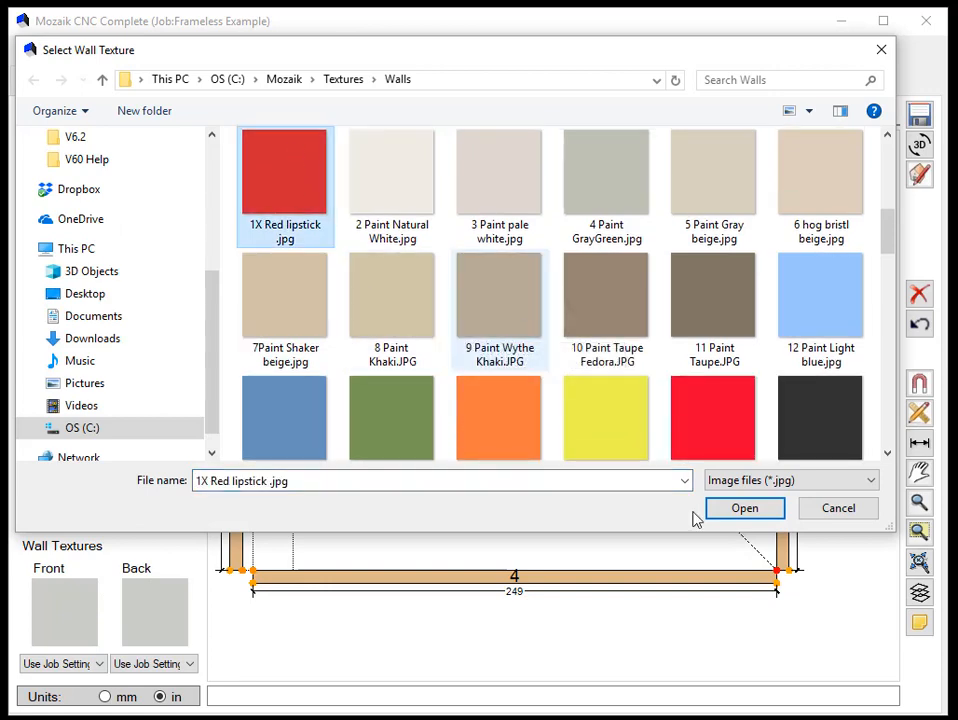
click(750, 512)
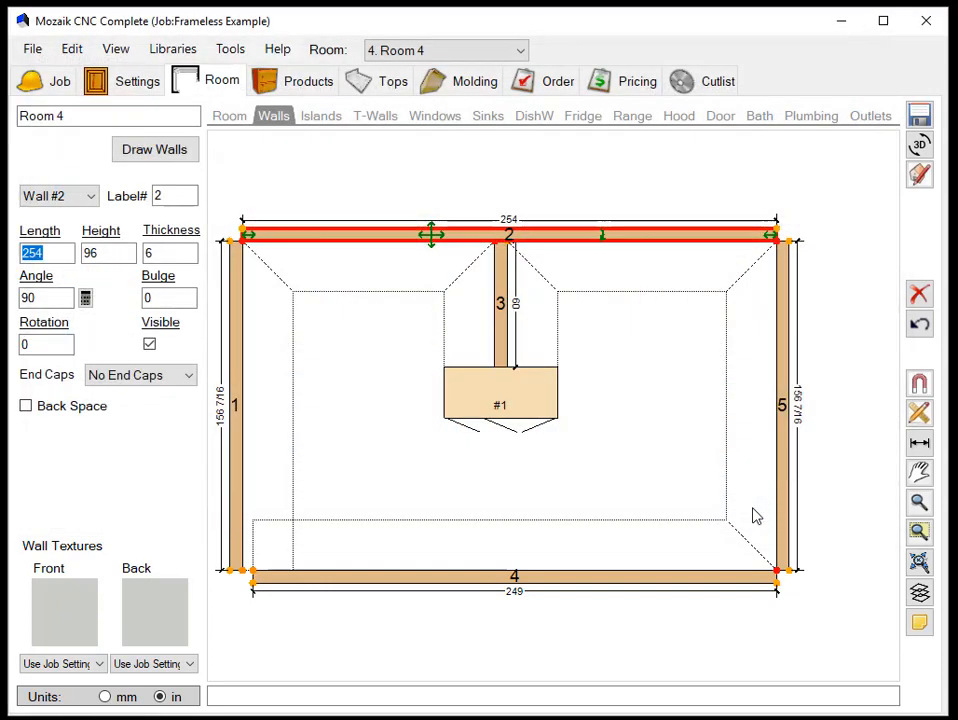
- Examine wall 2's texture in the 3D room viewer using the Filled display, and close the viewer
click(921, 147)
drag(615, 407, 240, 107)
click(142, 73)
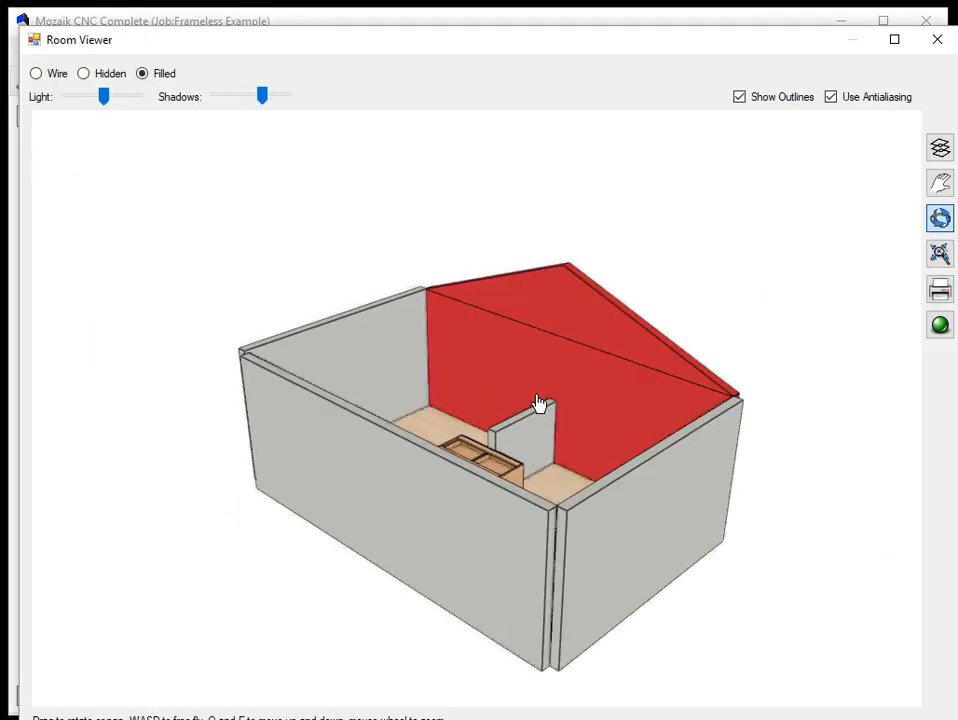
mouse_move(541, 404)
mouse_down()
mouse_move(393, 423)
mouse_move(393, 403)
mouse_move(554, 408)
mouse_up()
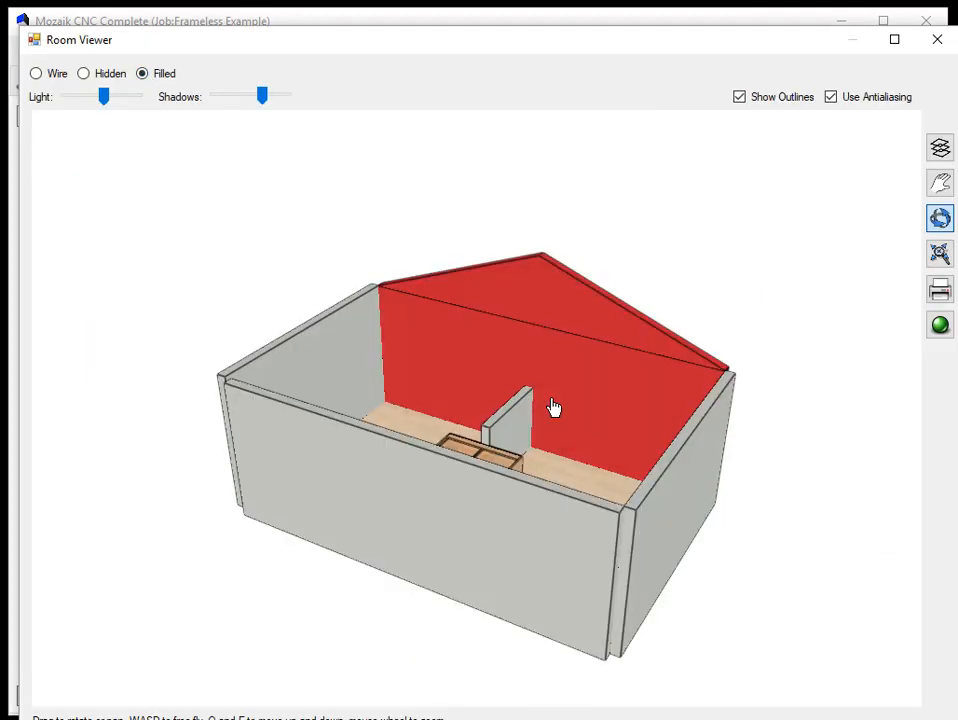
click(936, 42)
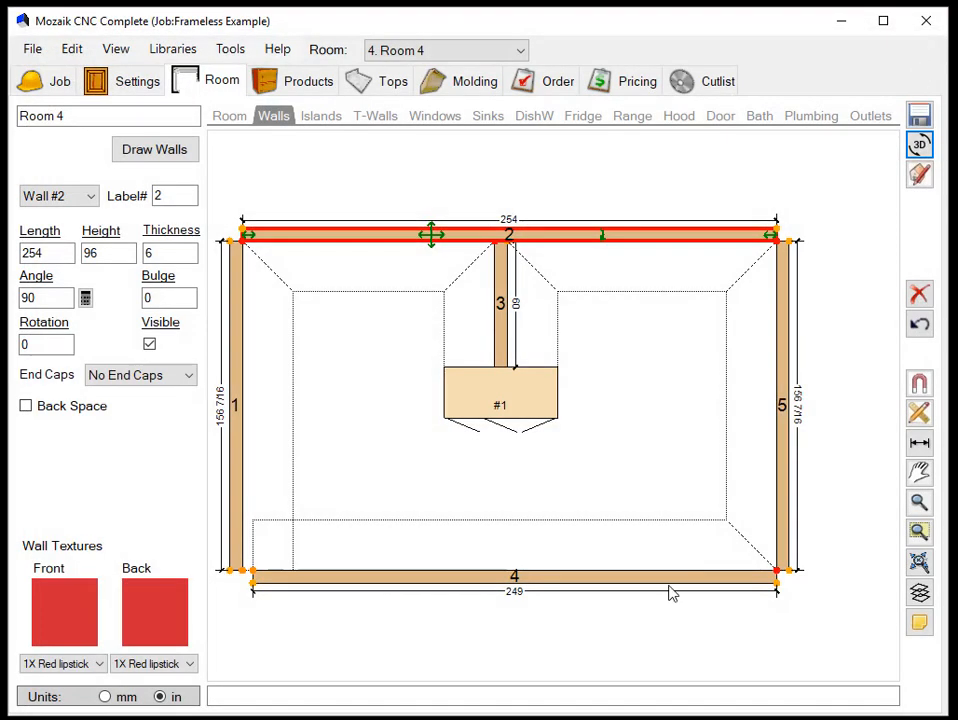
- Apply the 1L dark grey texture to the back of wall 2
click(158, 615)
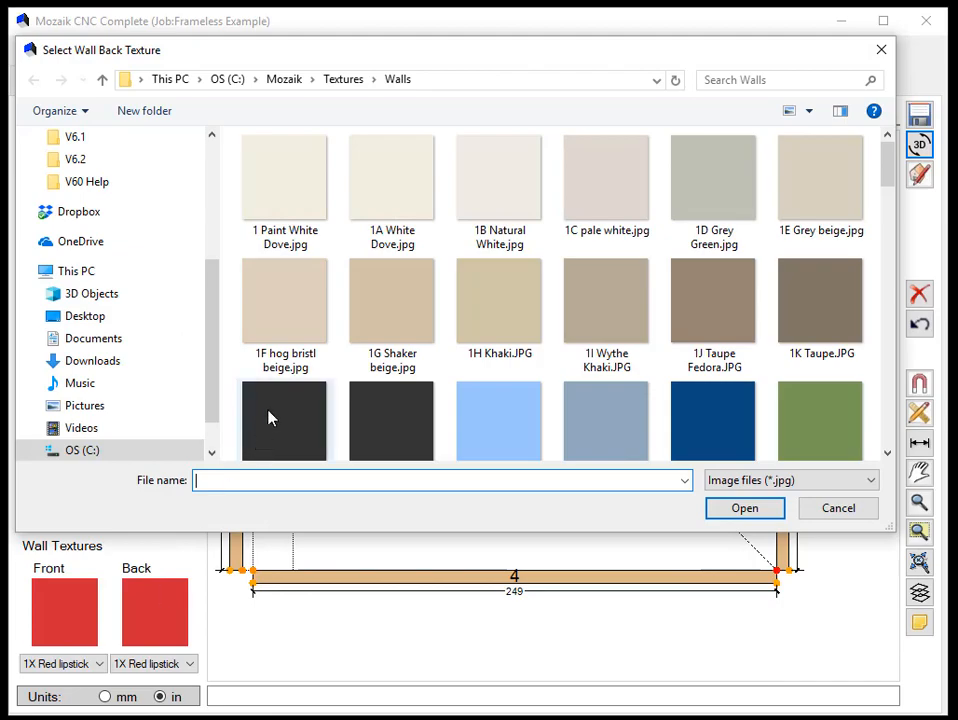
click(268, 418)
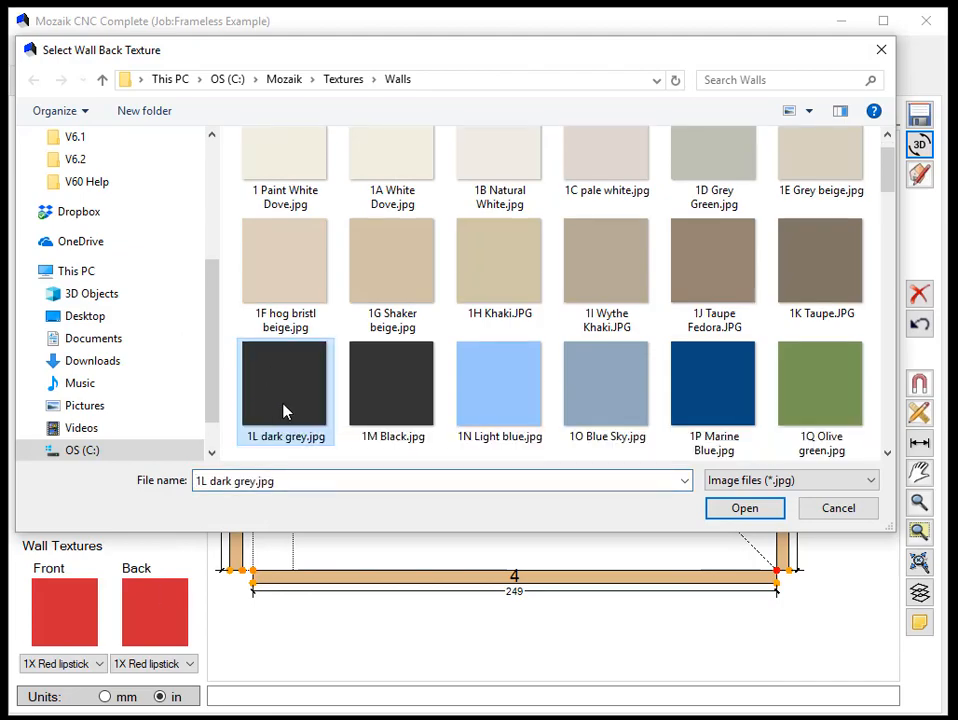
click(773, 512)
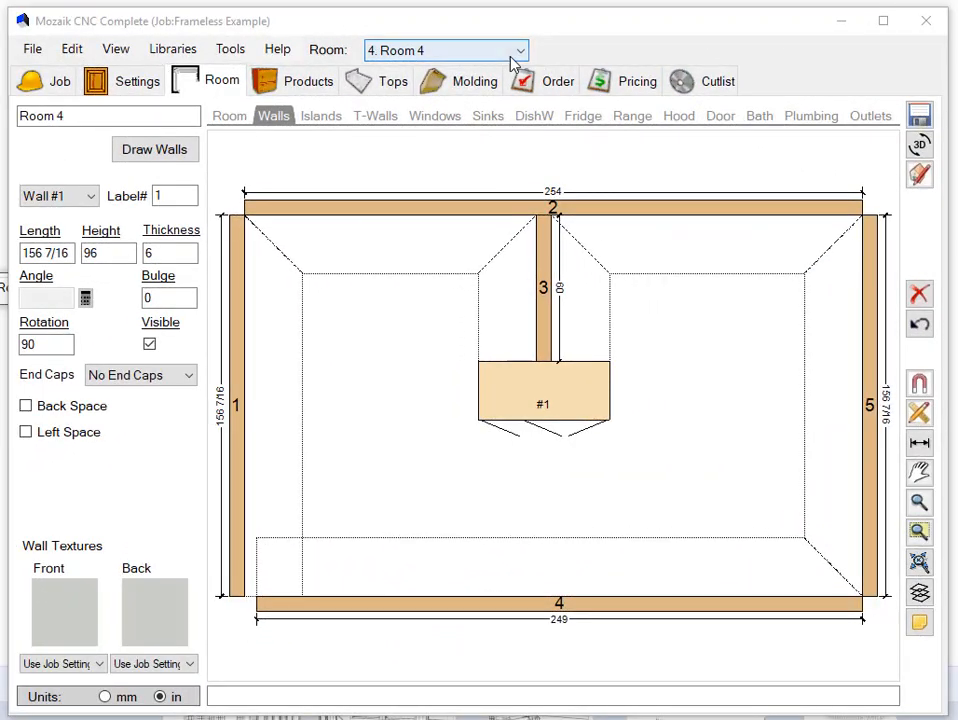
- Switch to room 3, New Room Tab for Version 6.2, and review its room settings, Laser Import option and wall properties
click(508, 56)
click(494, 99)
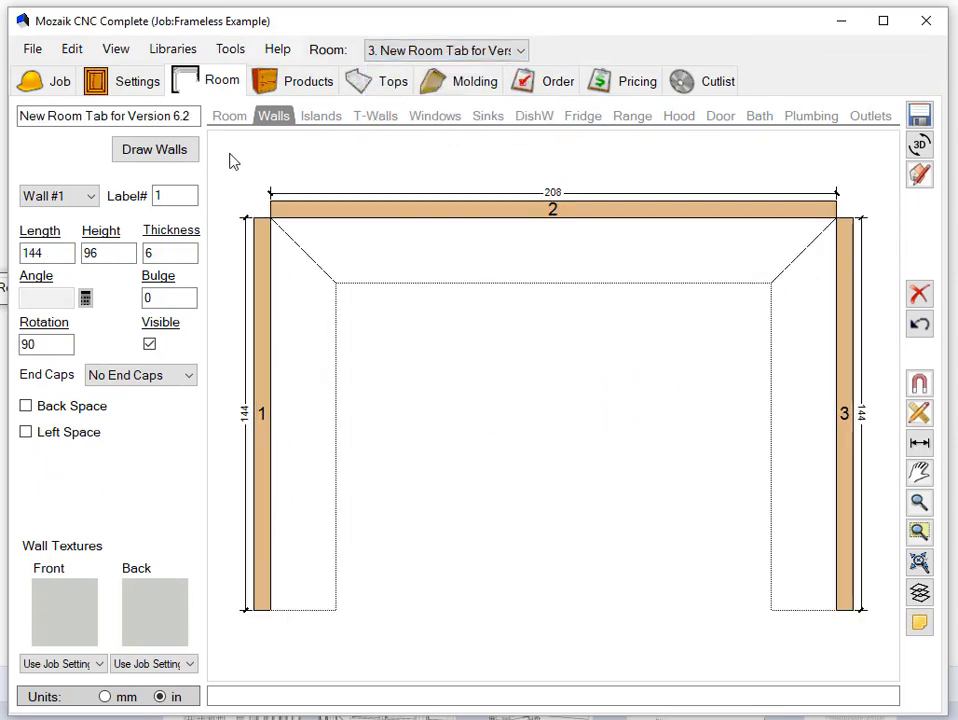
click(240, 119)
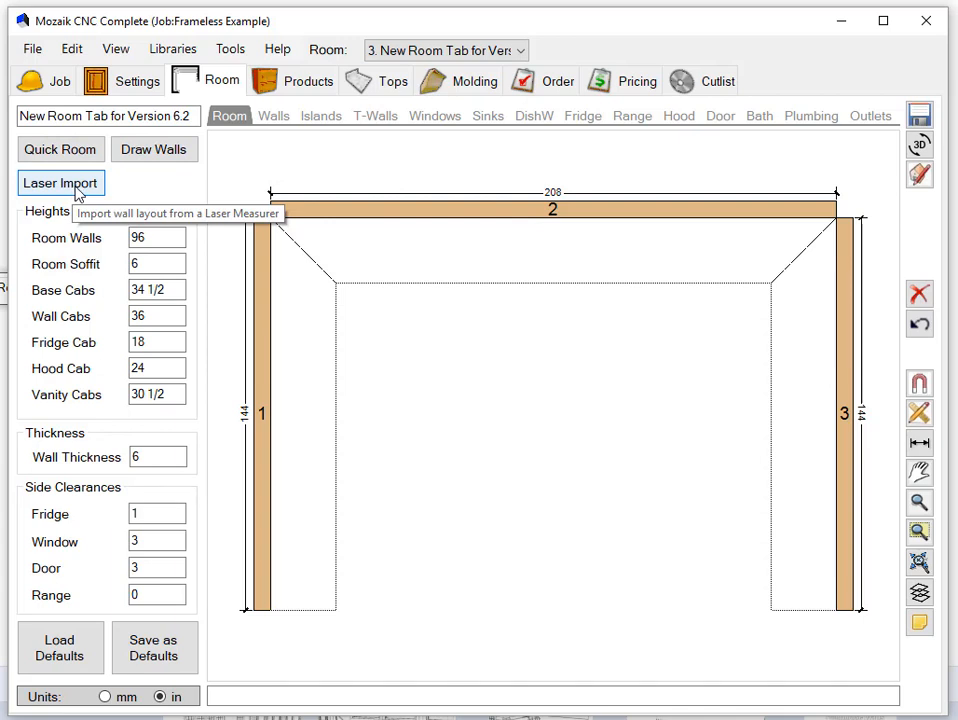
click(275, 118)
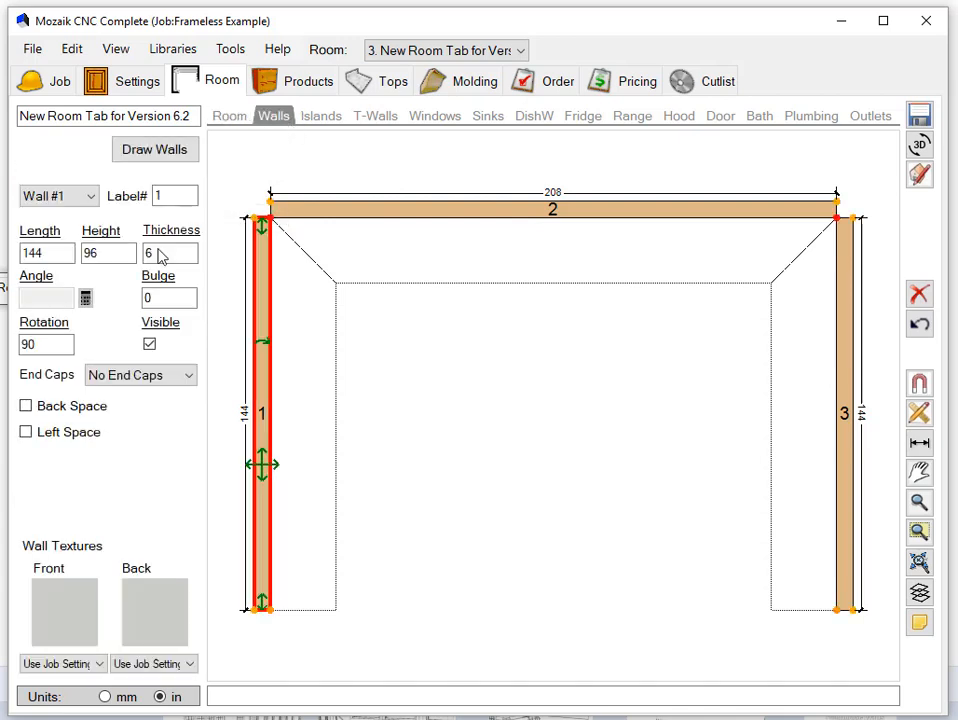
- Examine the wall properties of walls 2 and 3
click(405, 216)
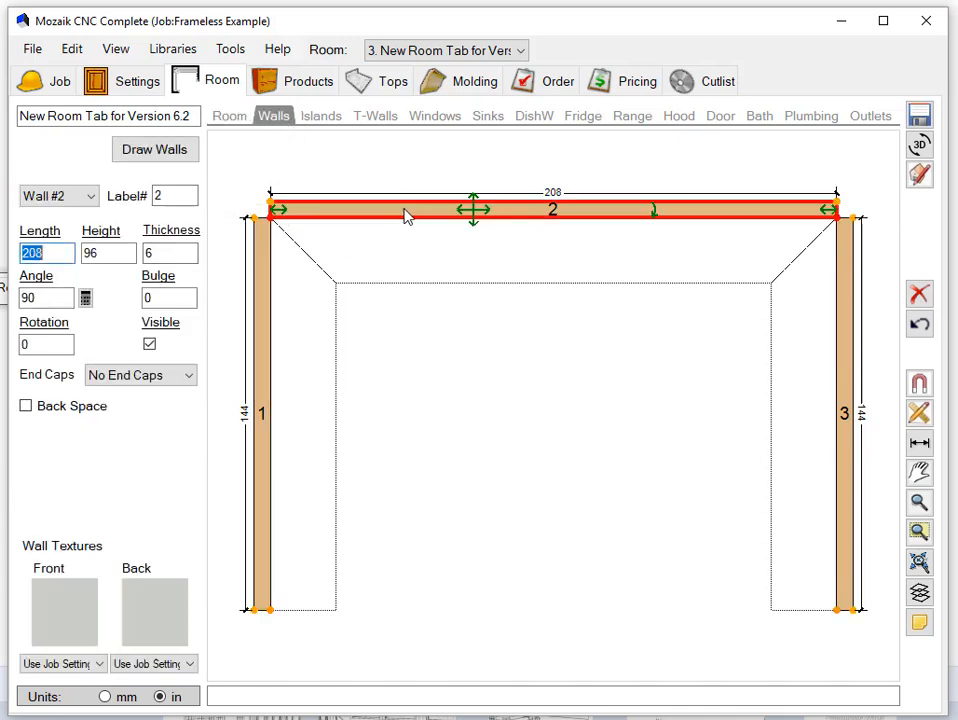
click(846, 326)
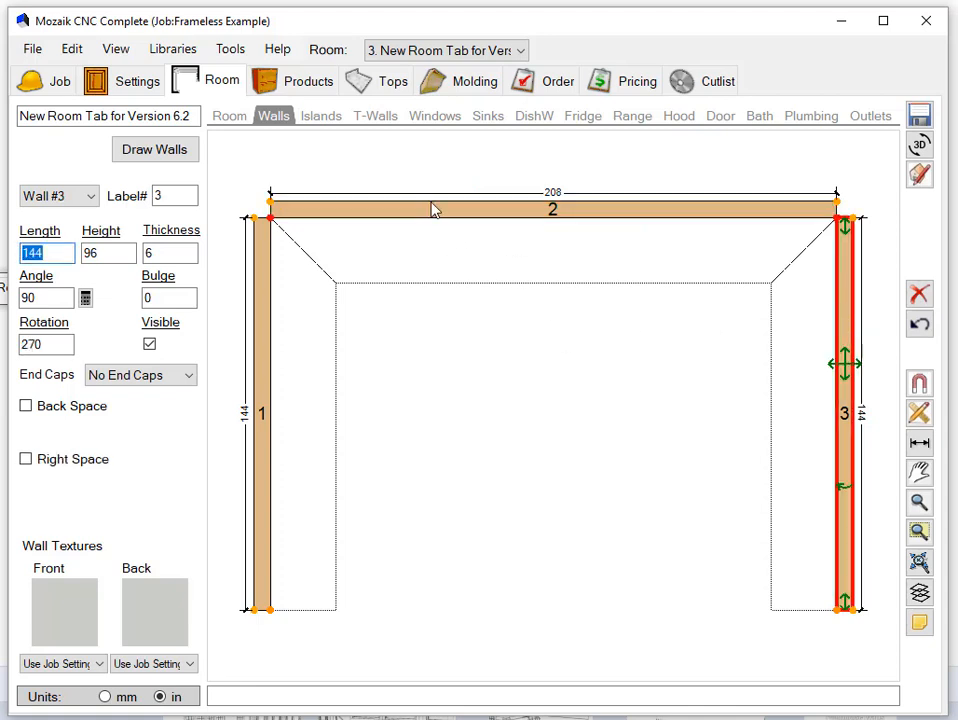
- Add a single hockey stick island with side lengths A 48, B 72 and C 24 in, and shift it slightly away from wall 2
click(316, 119)
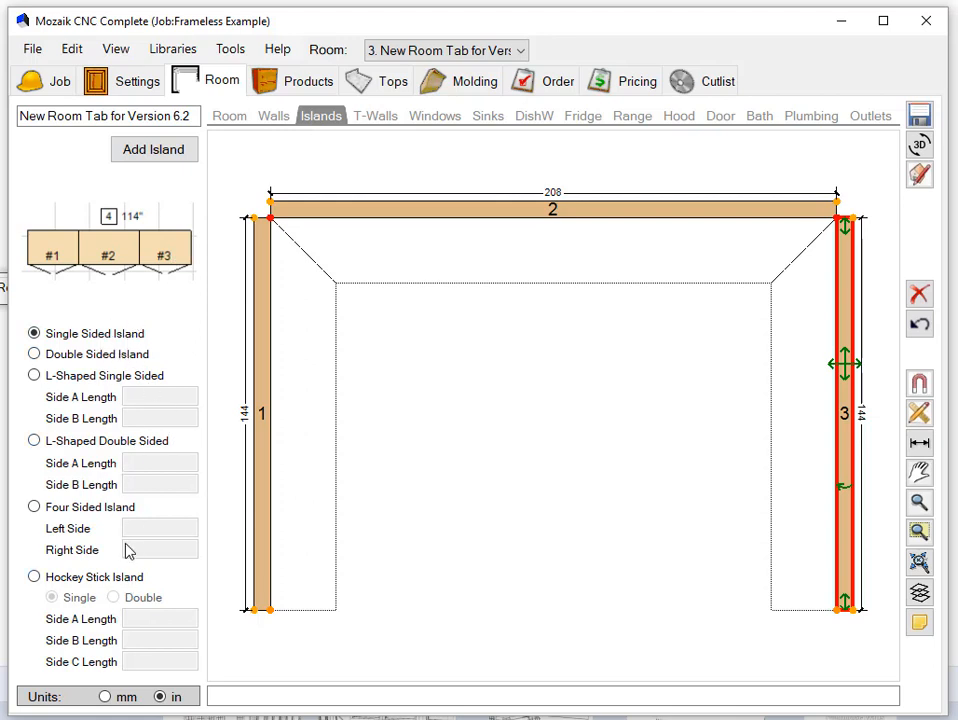
click(34, 578)
click(137, 618)
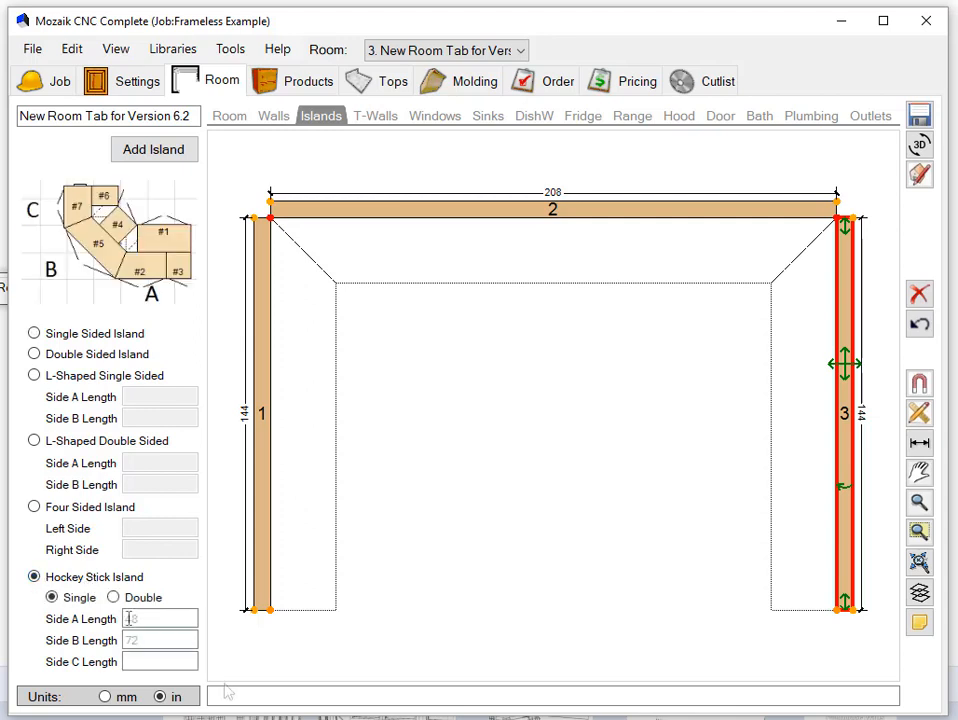
key(Tab)
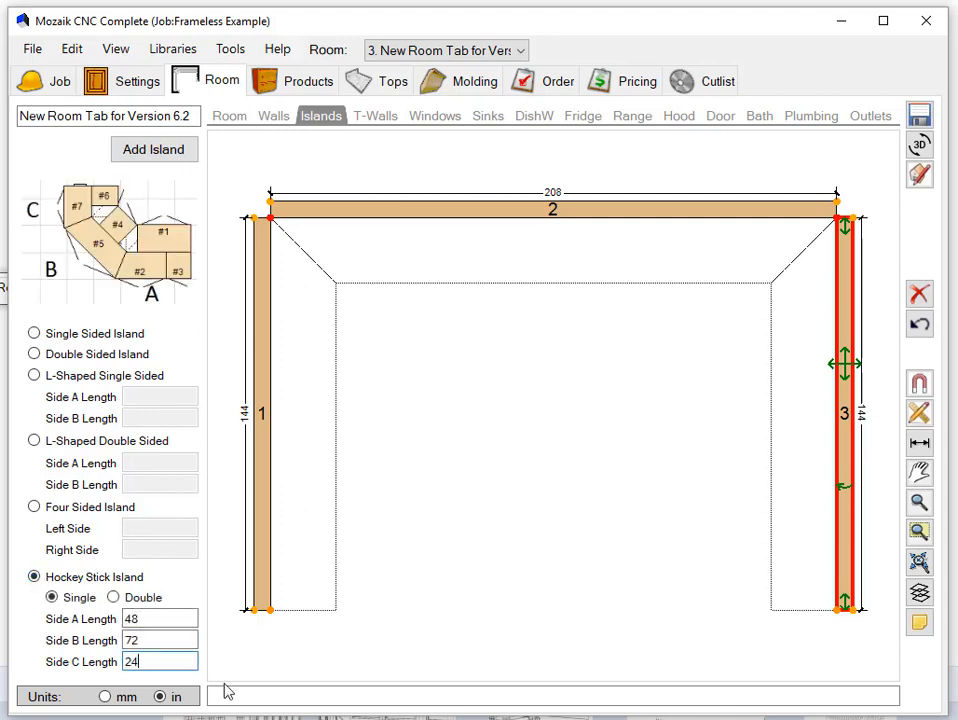
click(172, 153)
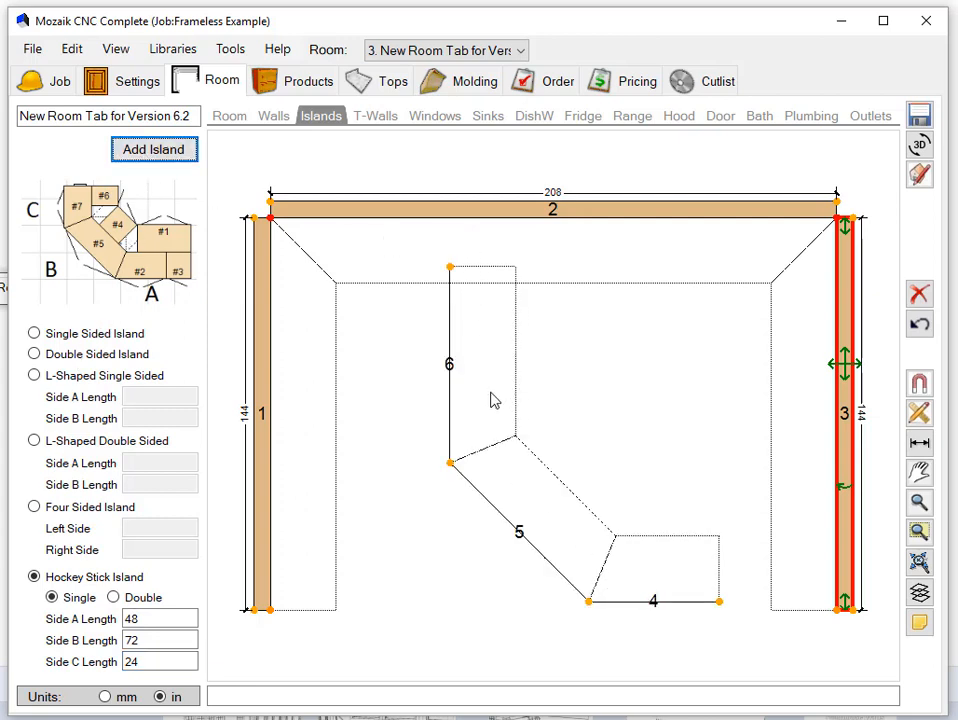
click(449, 368)
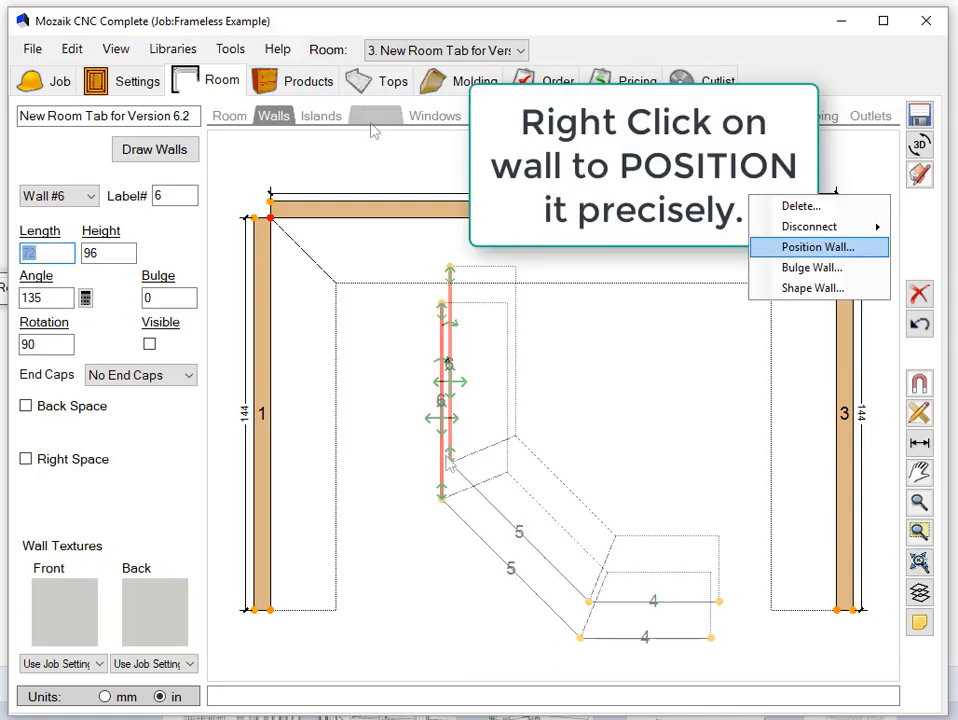
- Add a T-wall to the room and assign it to Wall #1
click(376, 122)
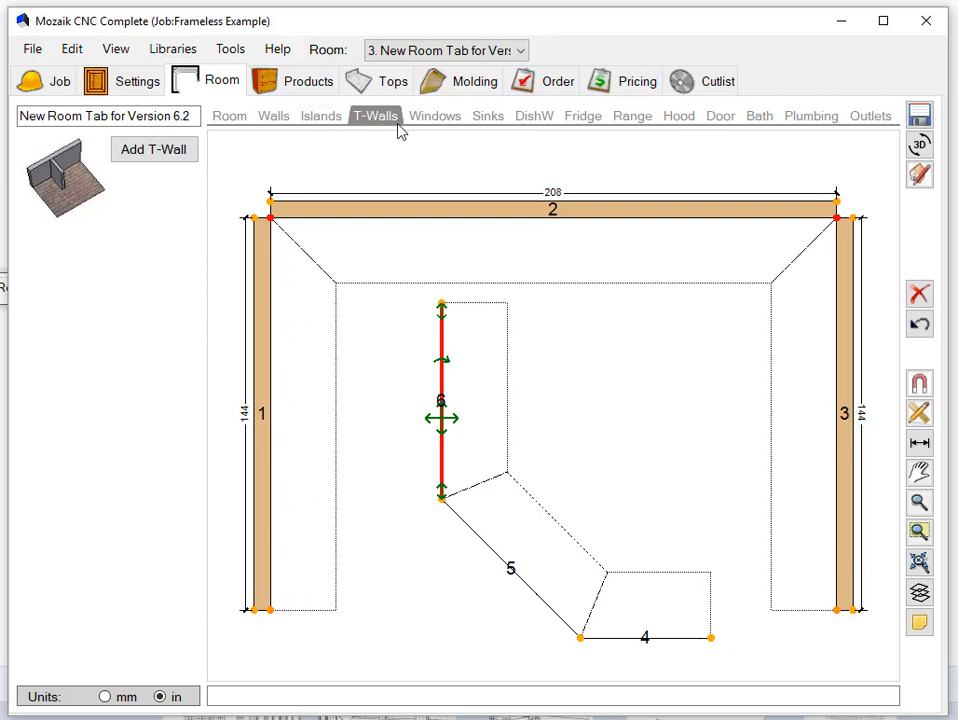
click(155, 150)
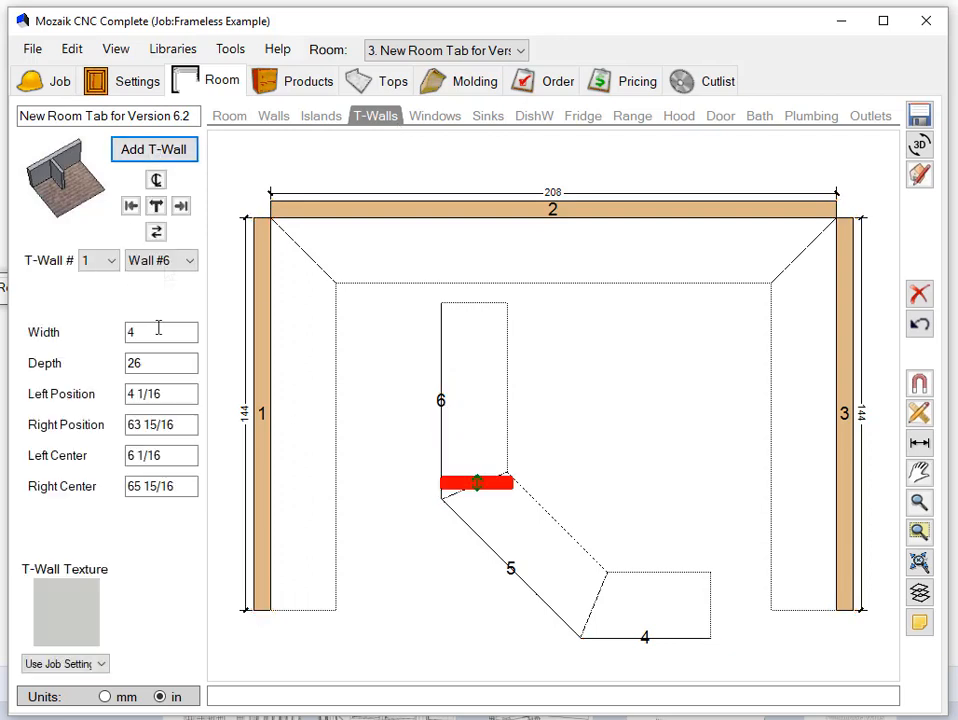
click(165, 261)
click(165, 280)
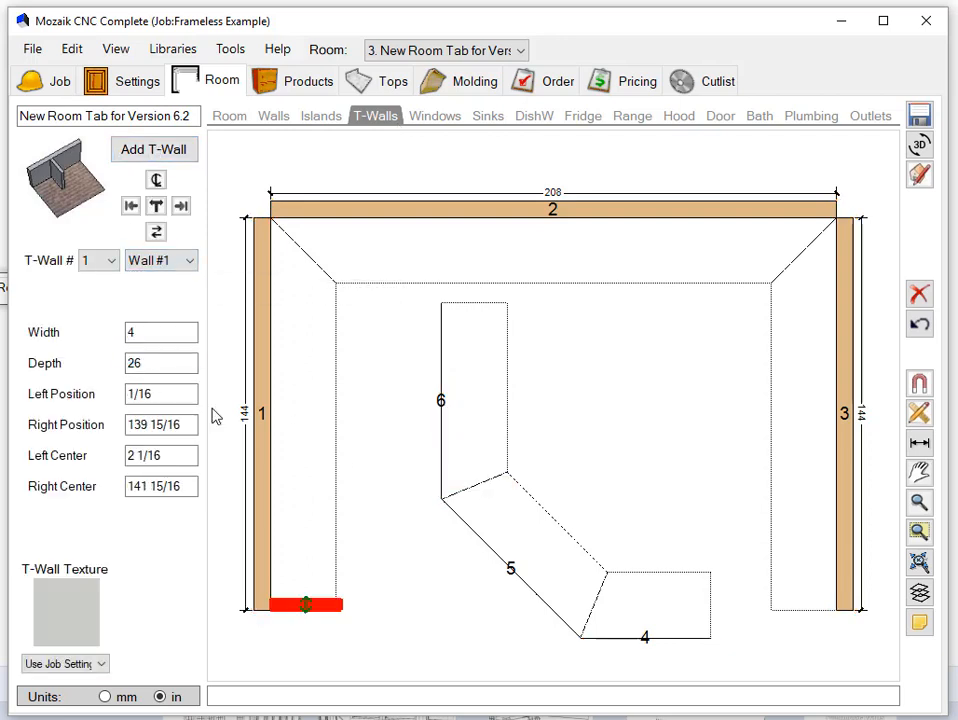
- Set the T-wall's width to 24 in and depth to 6 in, and slide it along wall 1 to a left position of about 28 5/8 in
drag(154, 334, 55, 335)
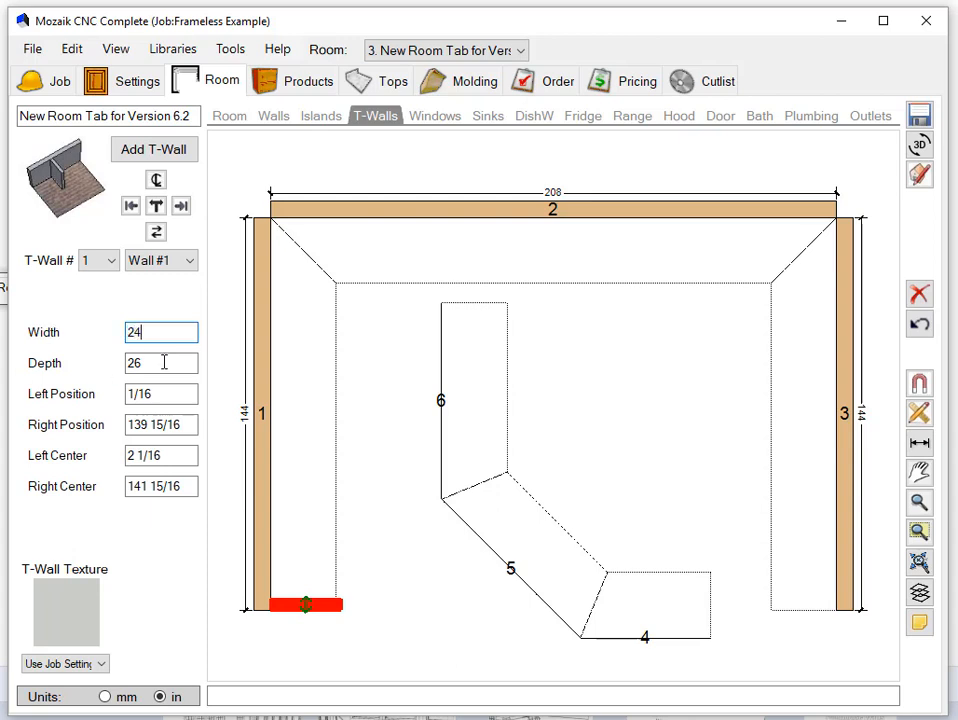
drag(164, 363, 45, 370)
text(6)
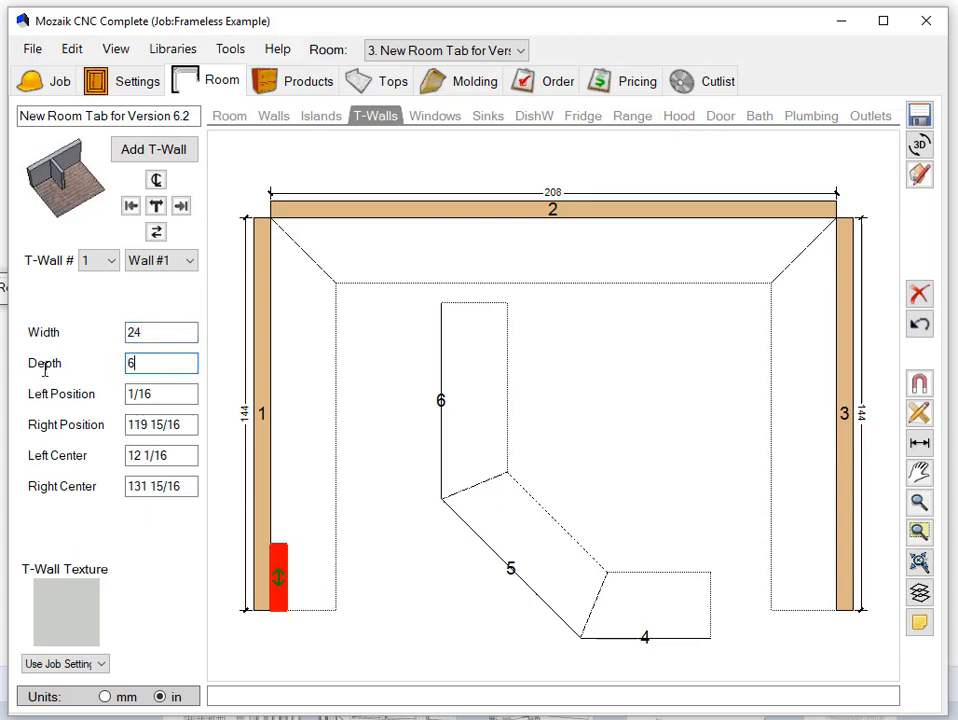
drag(280, 580, 278, 501)
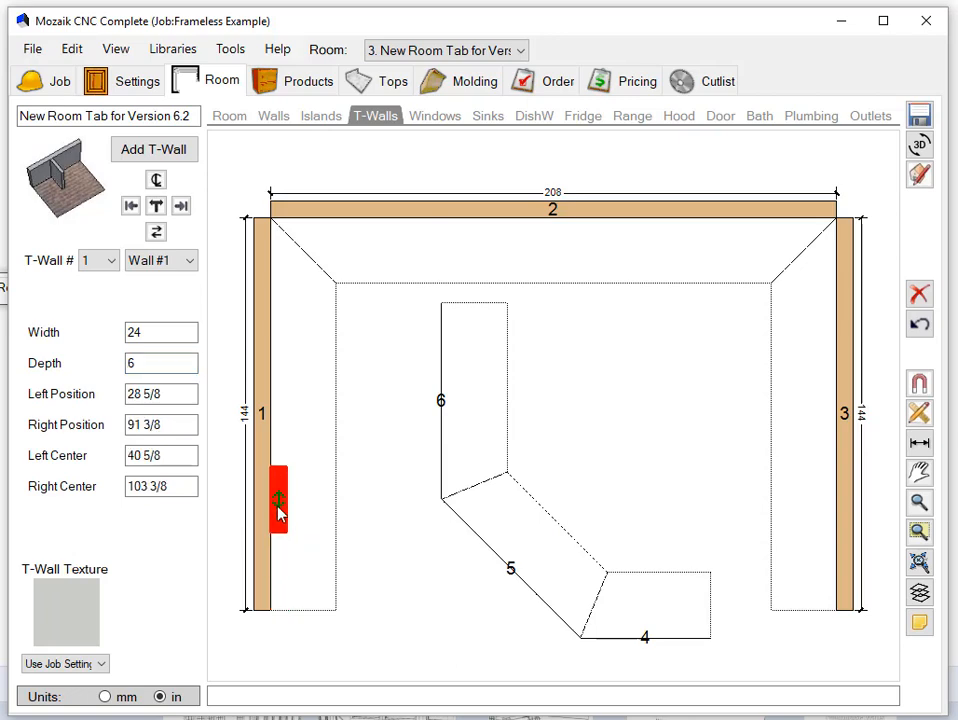
- Apply the Brick Wall texture to the T-wall
click(62, 624)
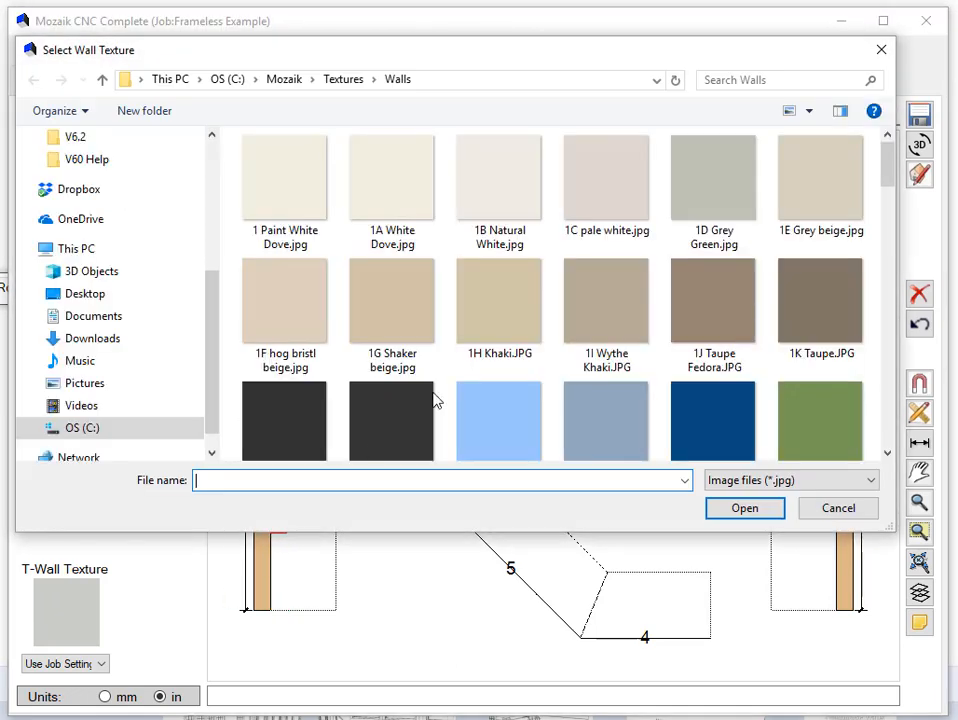
scroll(509, 292, down, 5)
scroll(511, 292, down, 5)
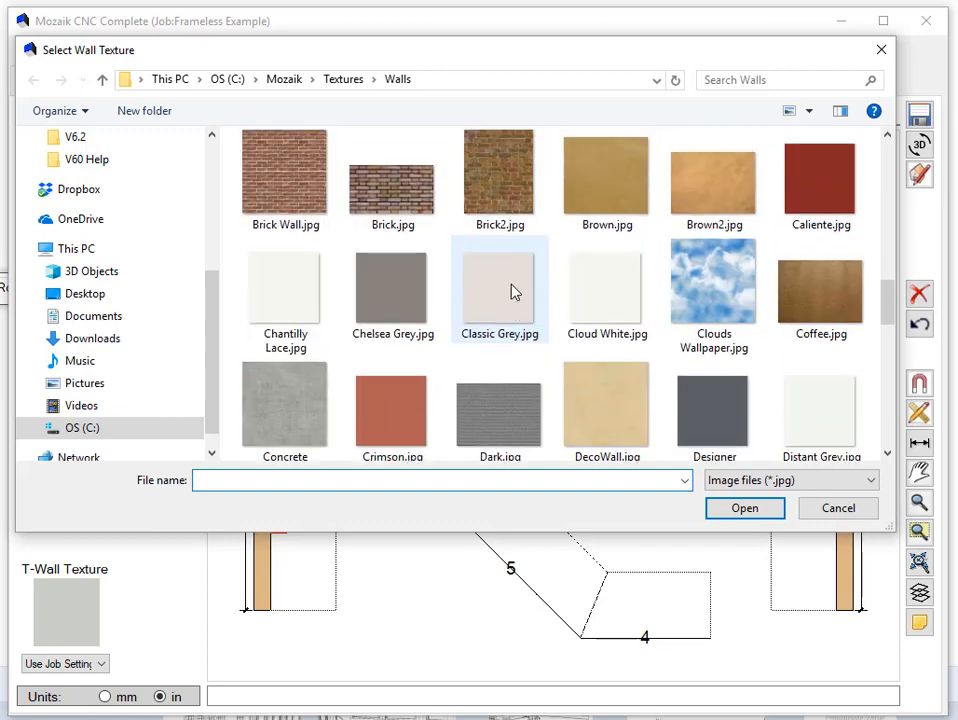
click(293, 172)
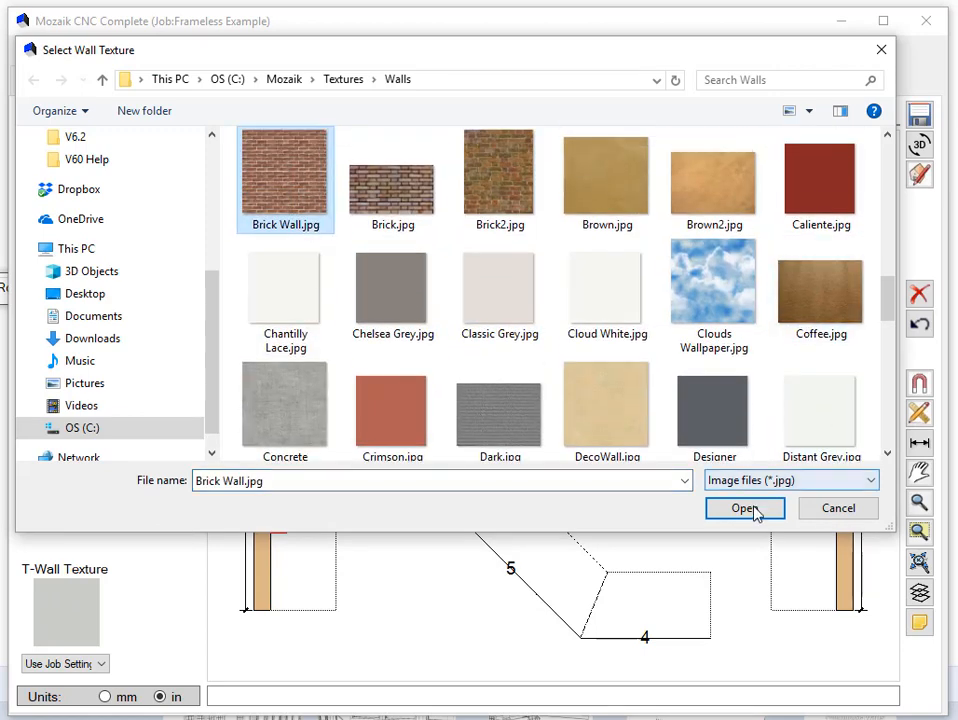
click(712, 509)
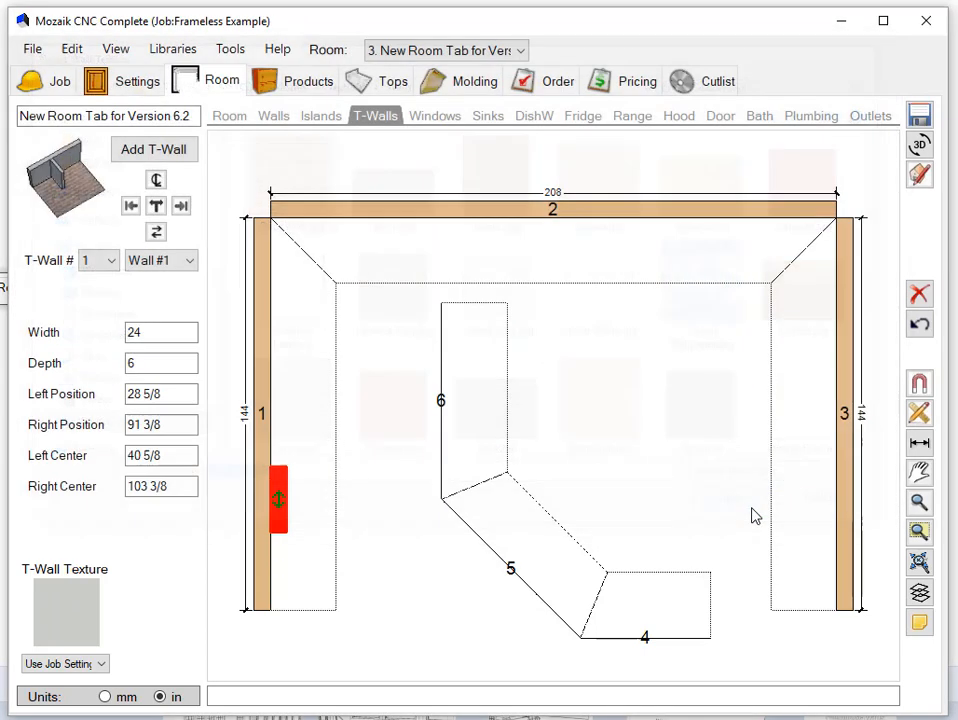
- Examine the textured T-wall in the 3D room viewer from several angles, and close the viewer
click(918, 145)
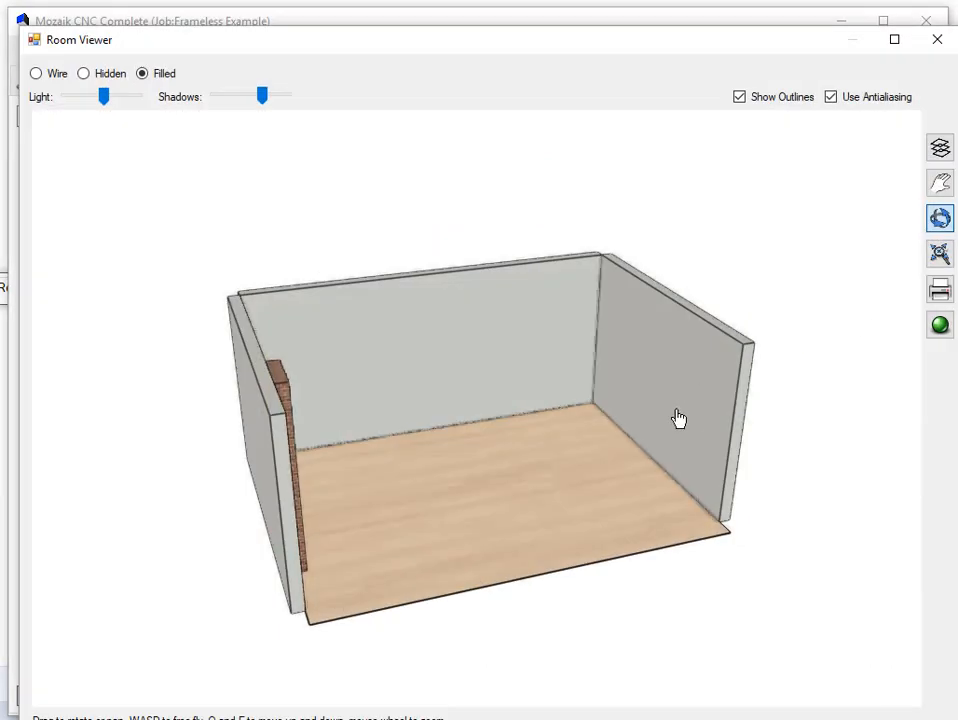
drag(569, 419, 484, 400)
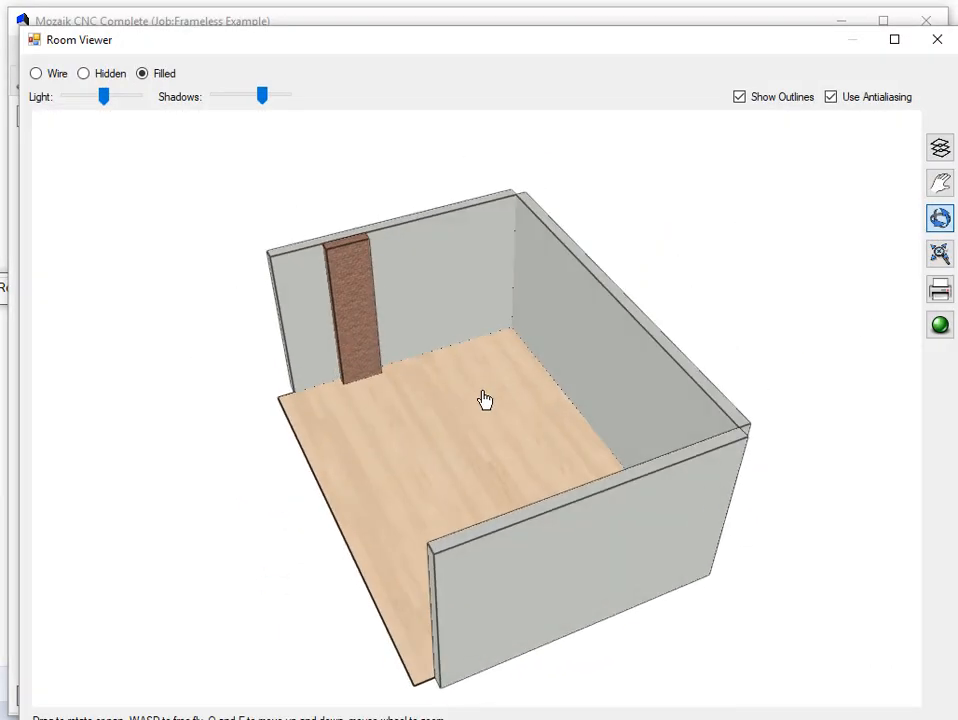
scroll(390, 290, up, 5)
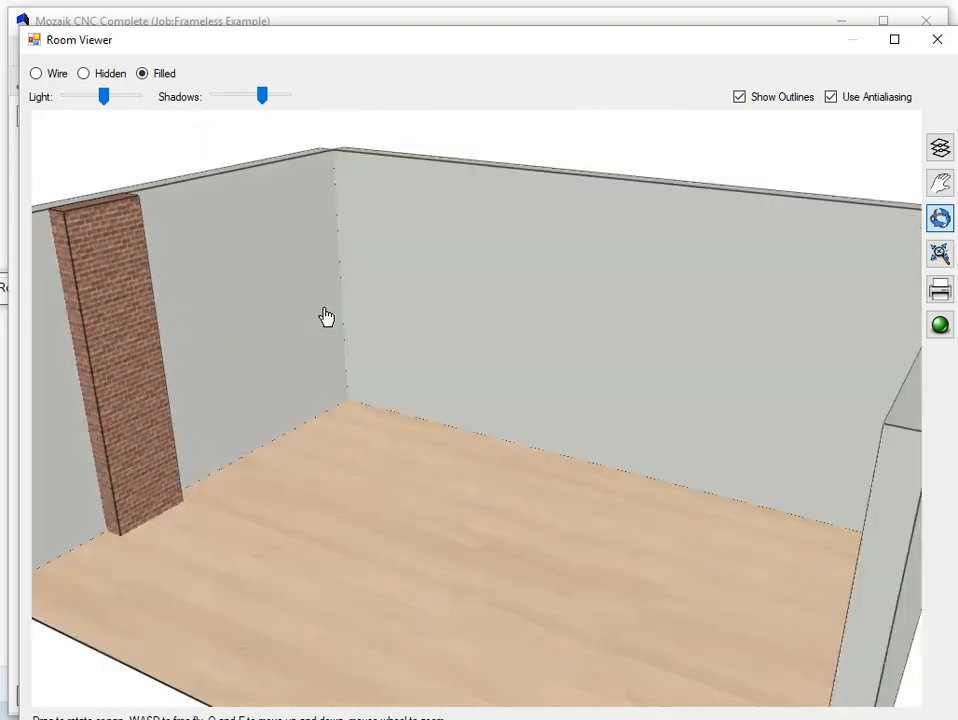
drag(326, 317, 321, 342)
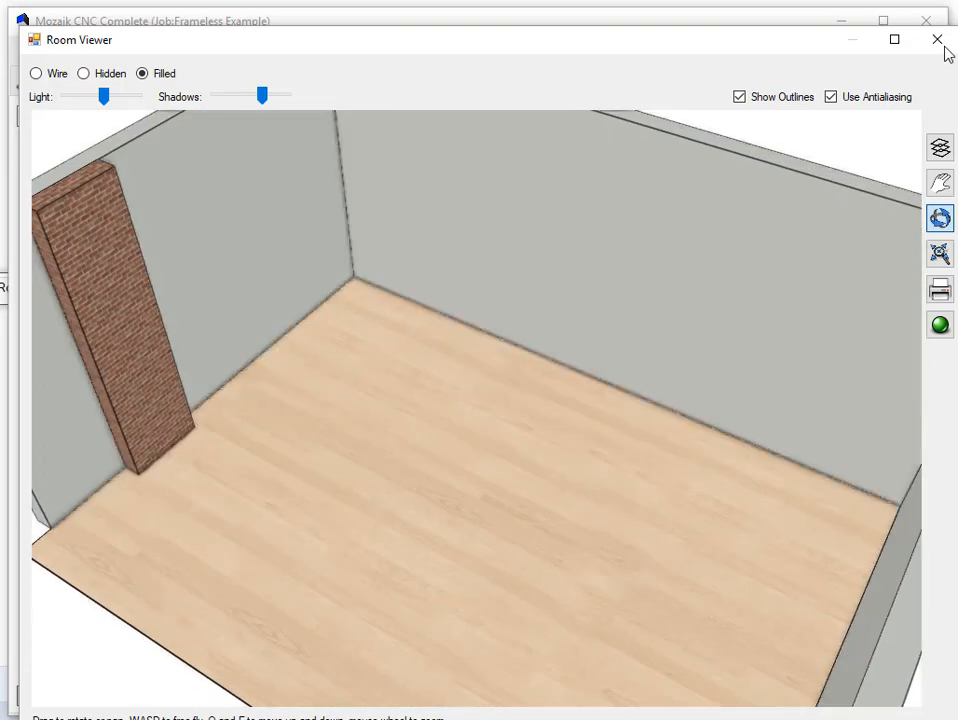
click(941, 42)
- Add a picture window to the room and assign it to Wall #2
click(439, 122)
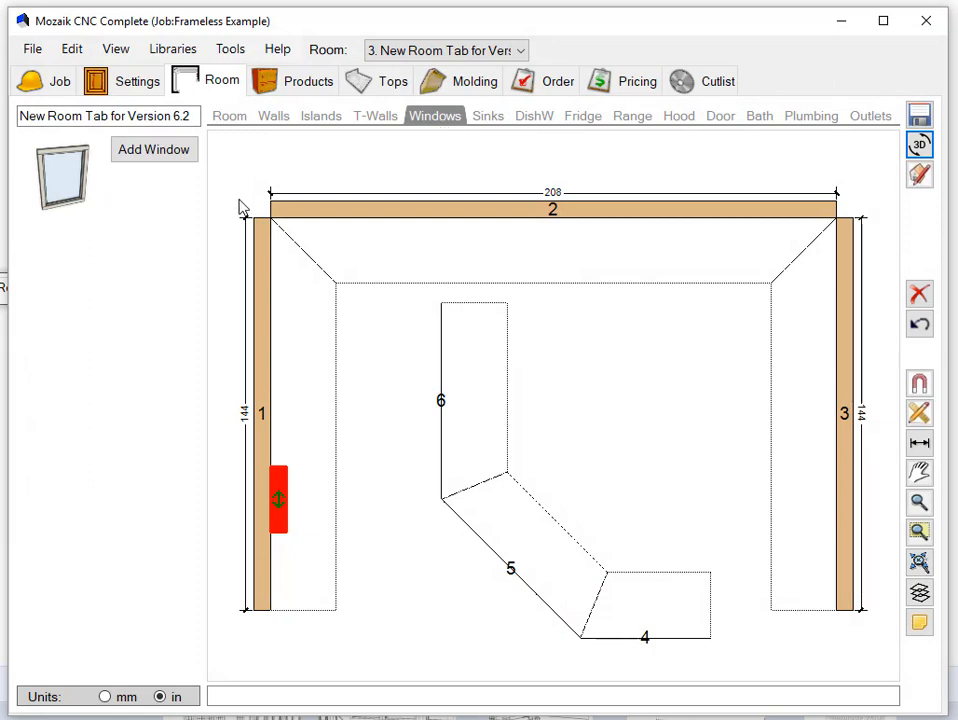
click(150, 150)
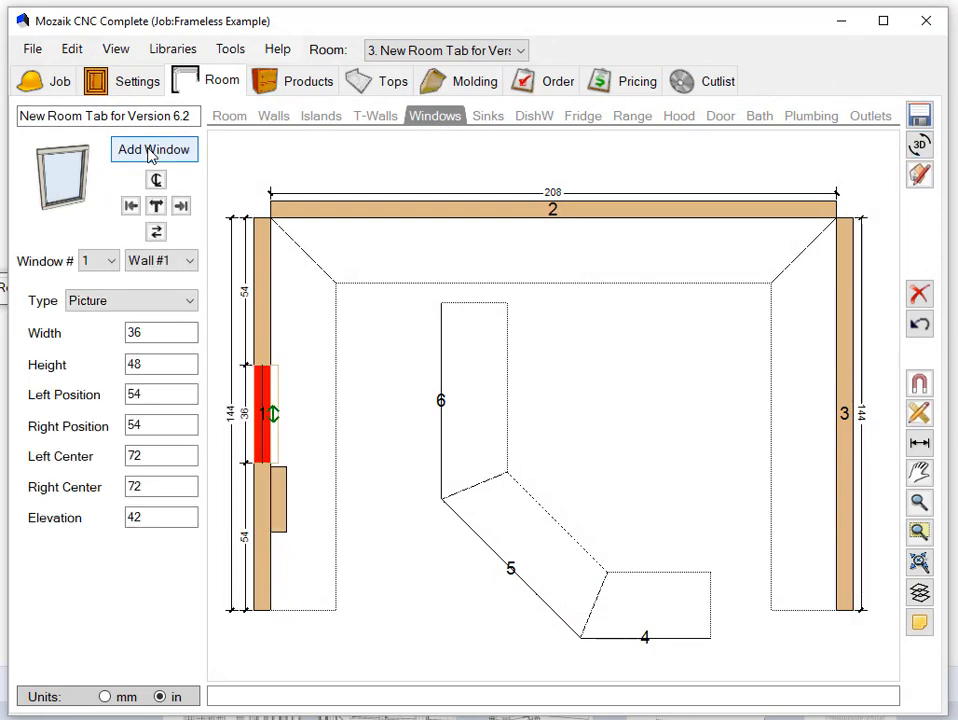
click(175, 262)
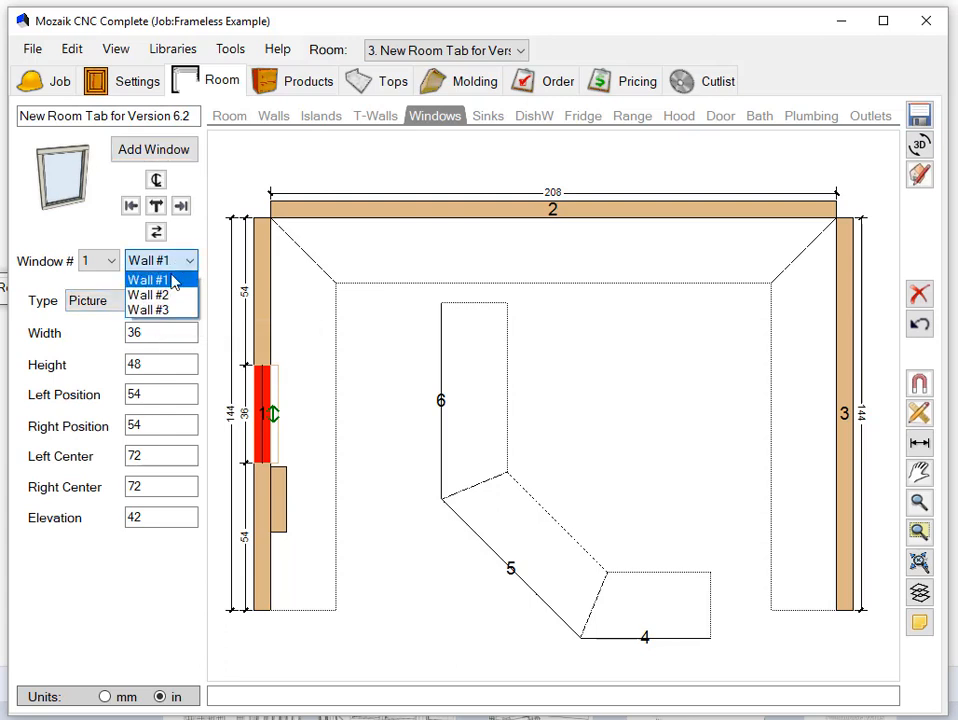
click(150, 293)
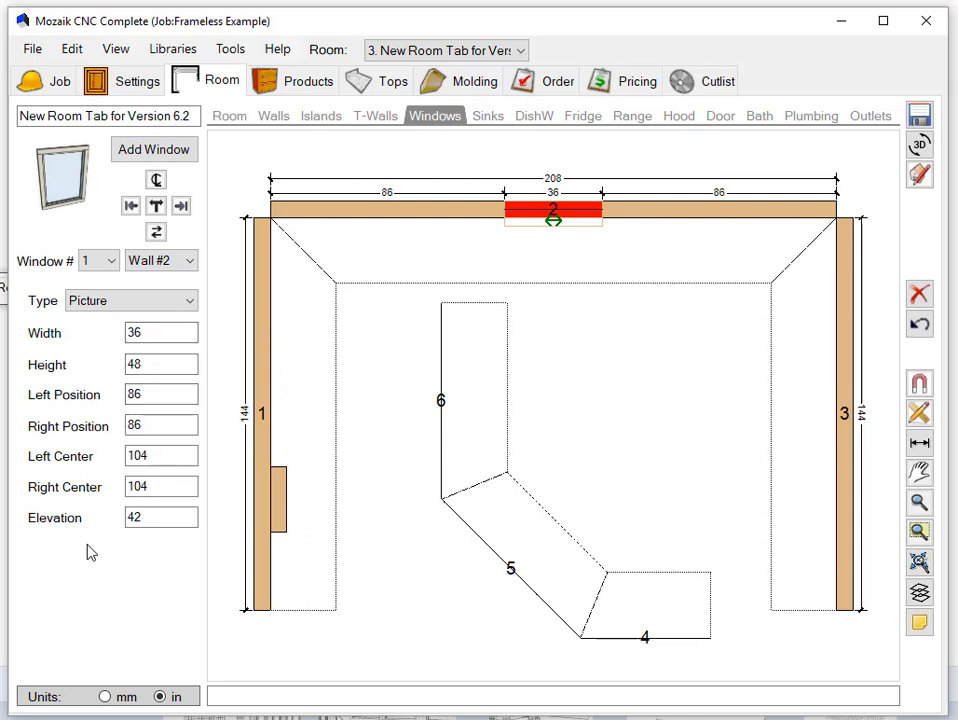
- Try left and right alignment for the window on wall 2, and center it on the wall again
click(131, 205)
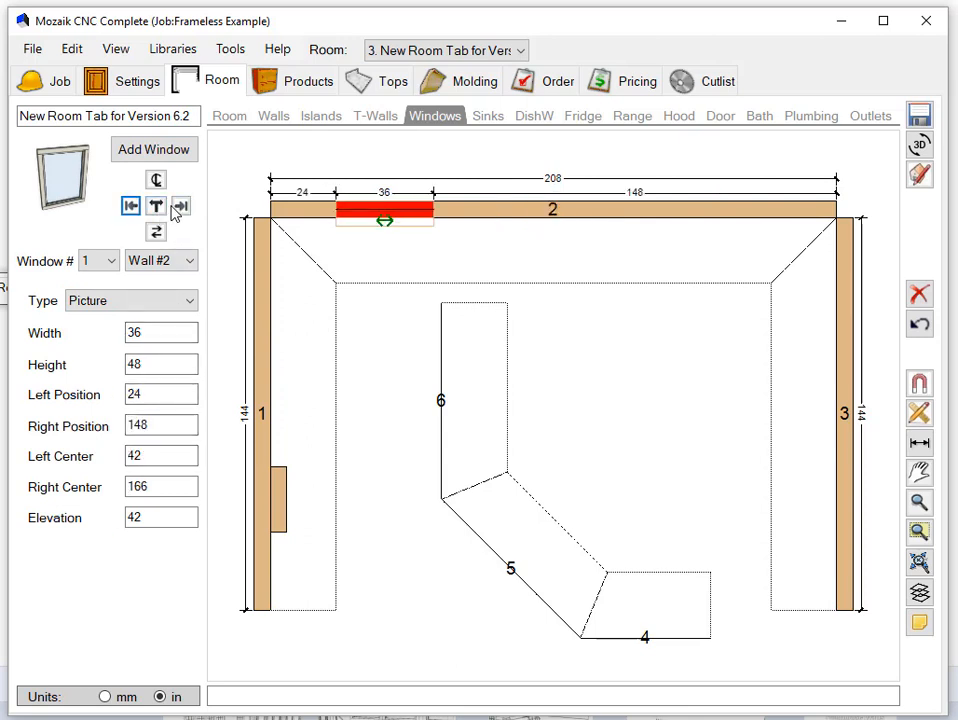
click(181, 205)
click(156, 180)
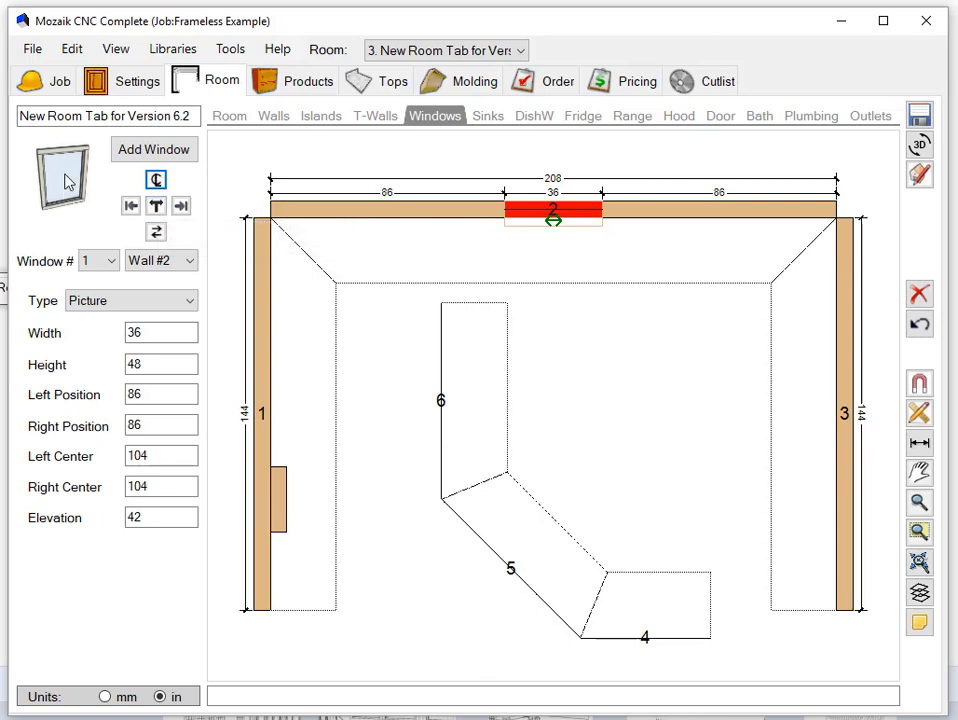
- Try the Sliding, Double Hung and Bay types for the window on wall 2, and return it to Picture
click(170, 301)
click(154, 336)
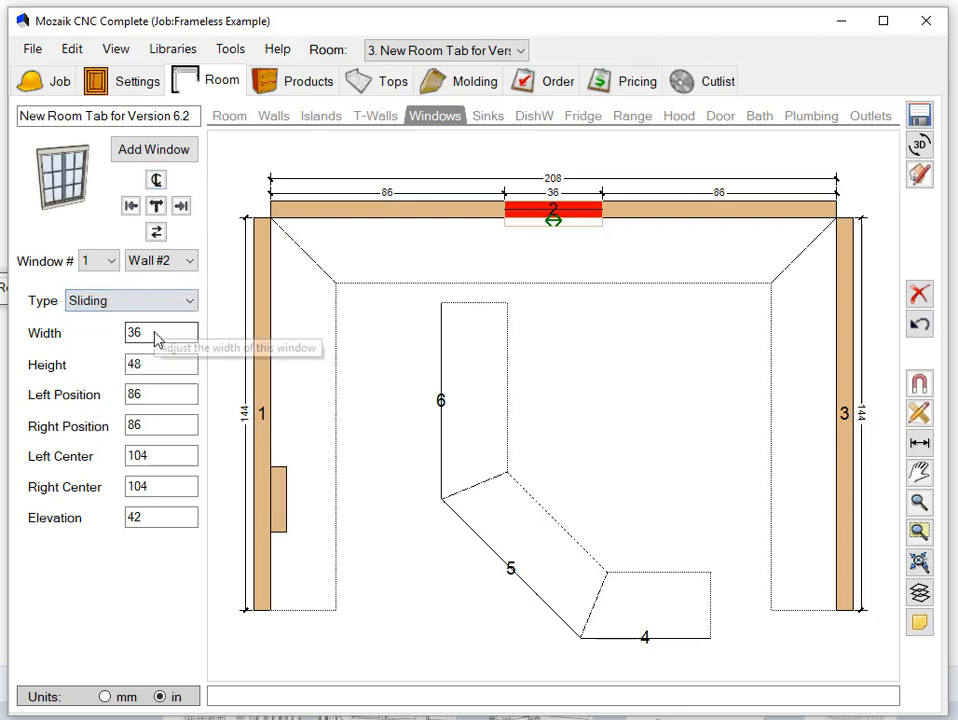
click(166, 306)
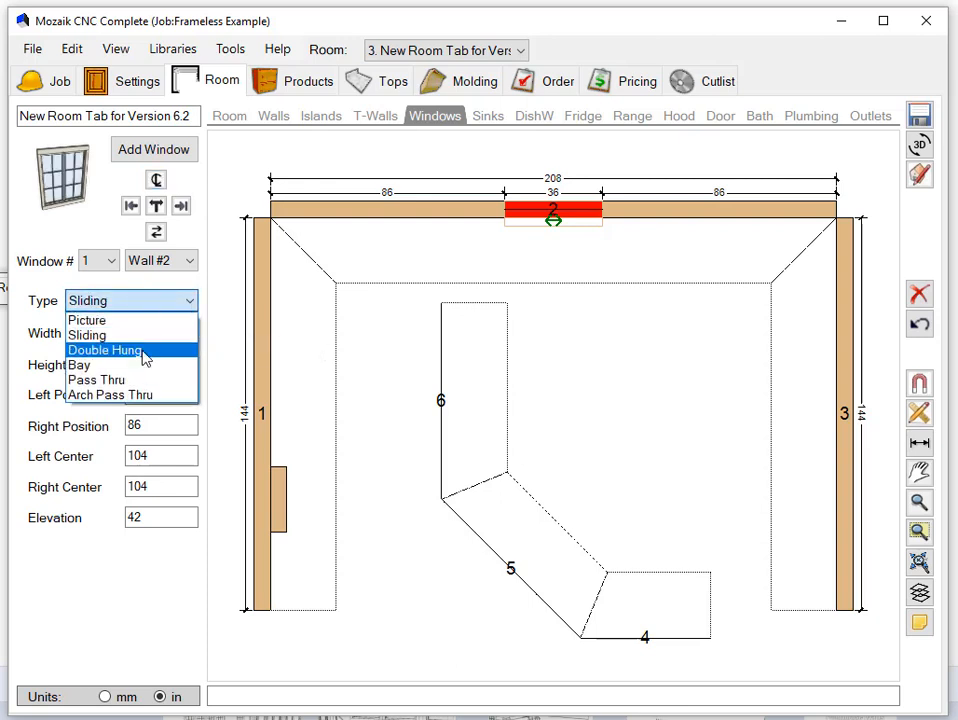
click(146, 354)
click(166, 306)
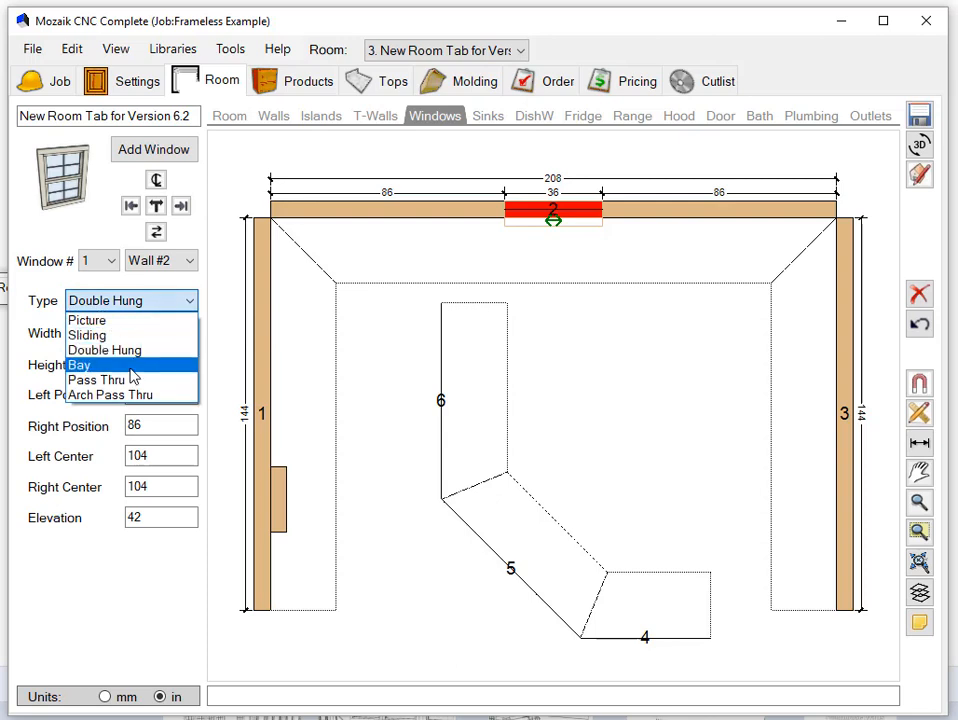
click(135, 366)
click(133, 303)
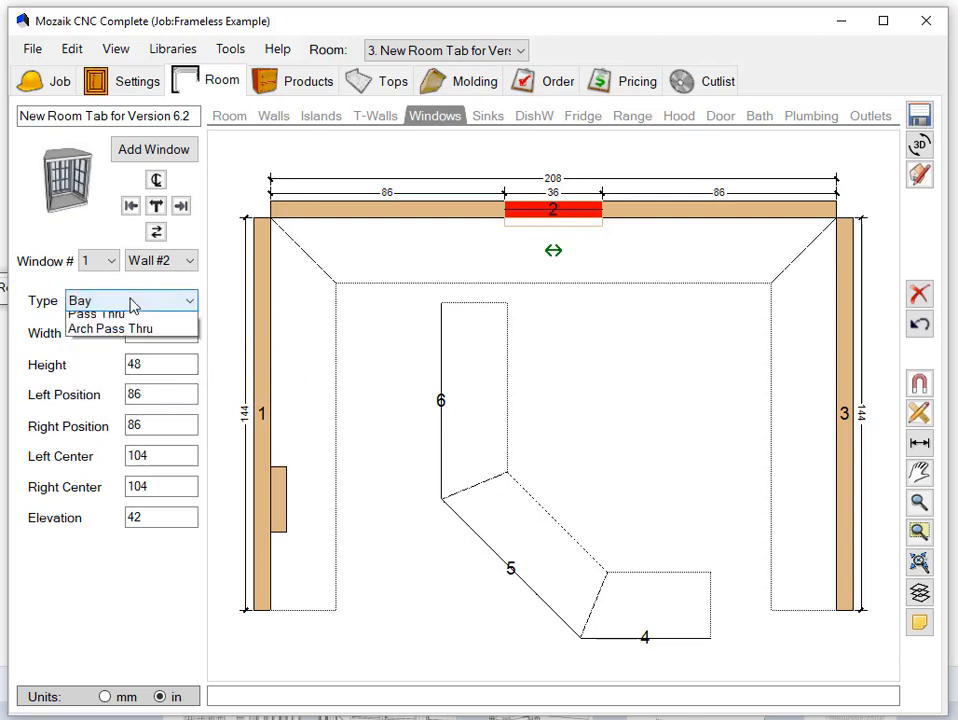
click(128, 322)
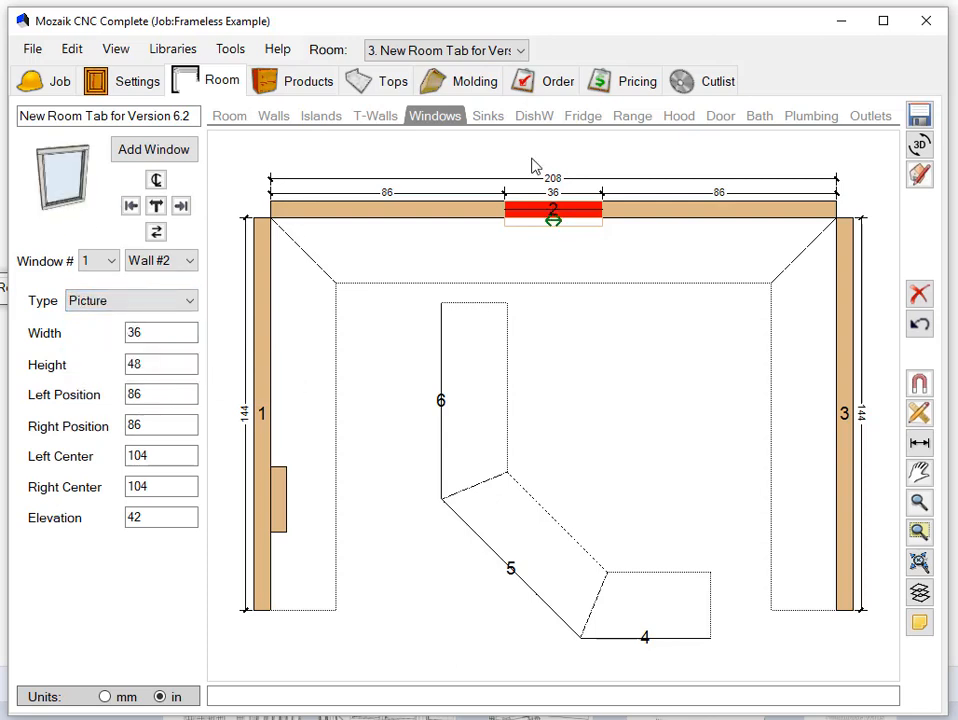
- Add a double sink to the room and assign it to Wall #2
click(487, 118)
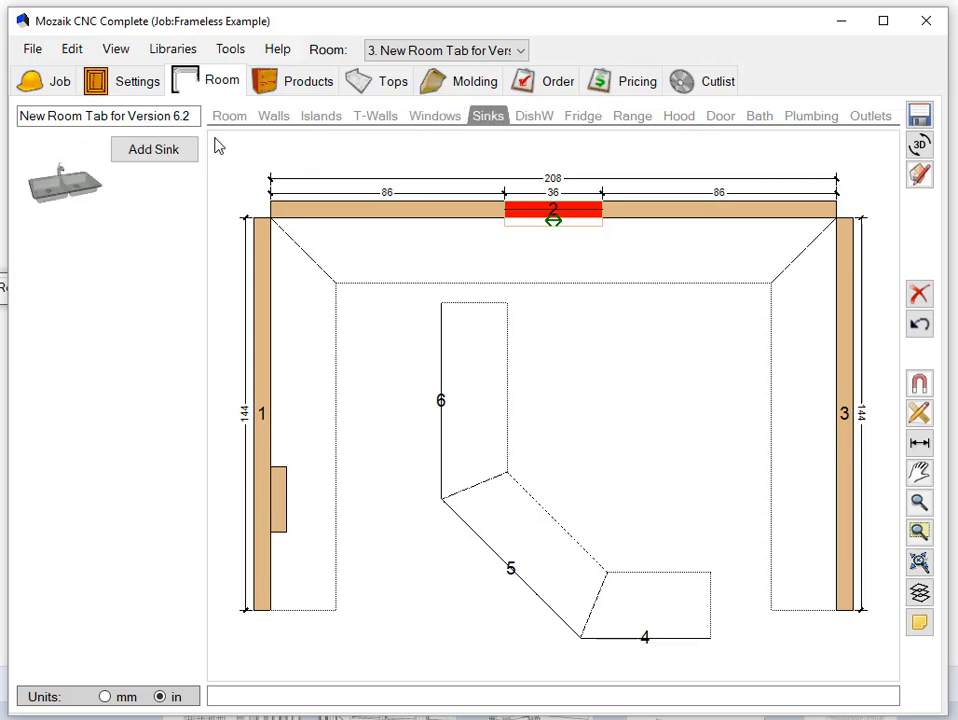
click(138, 156)
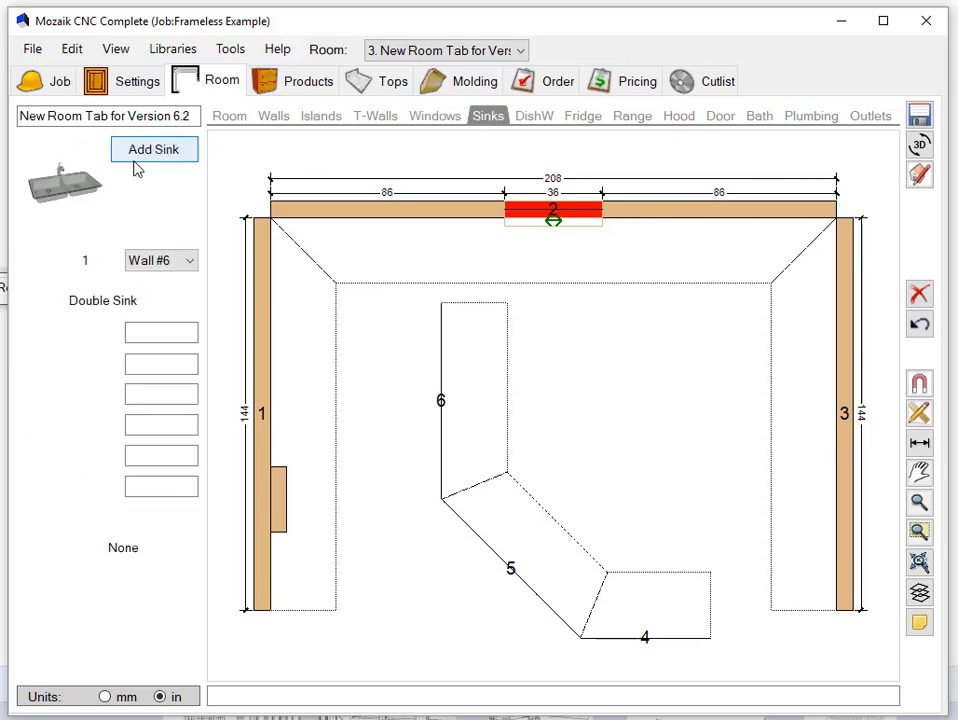
click(182, 262)
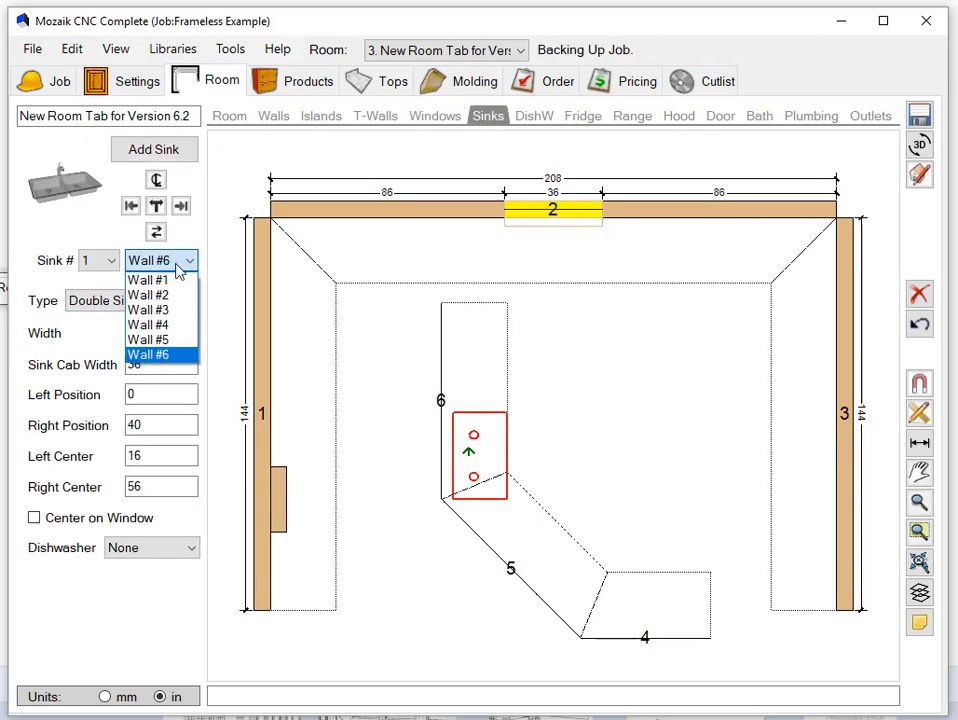
click(182, 295)
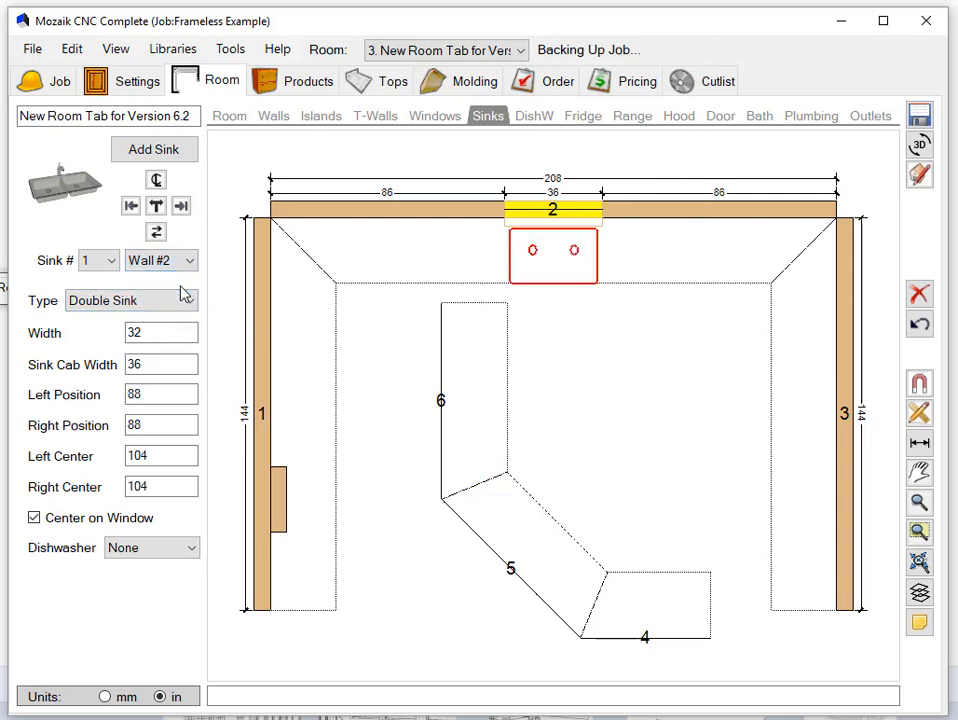
- Place a dishwasher to the left of the sink using the sink's dishwasher setting
click(541, 120)
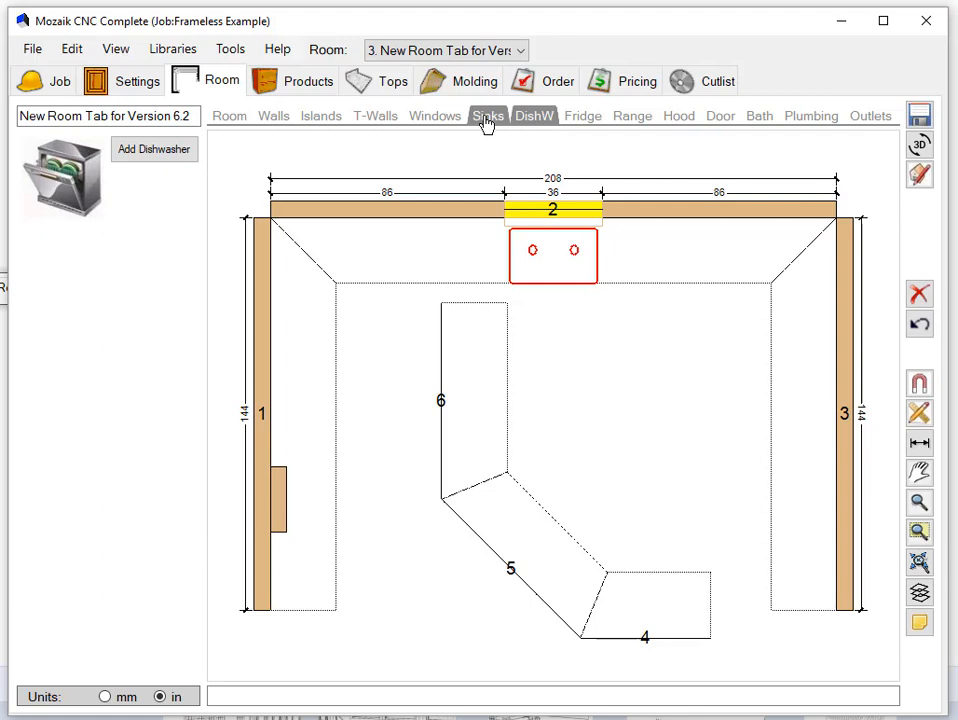
click(486, 120)
click(161, 548)
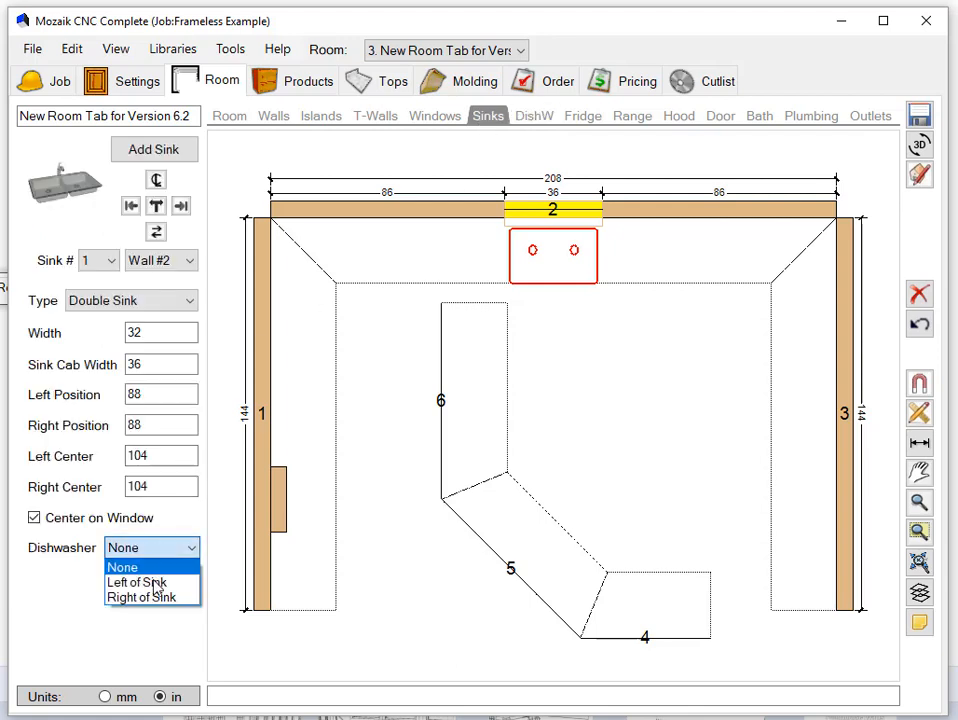
click(150, 583)
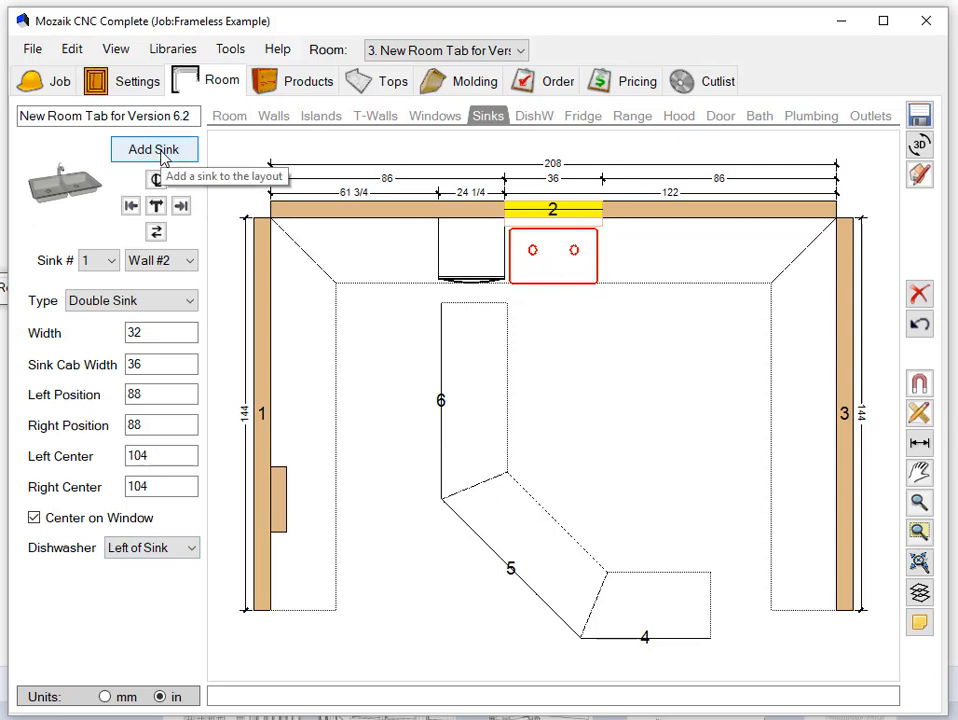
- Add a second dishwasher, assign it to Wall #2, and place it to the right of the sink
click(538, 118)
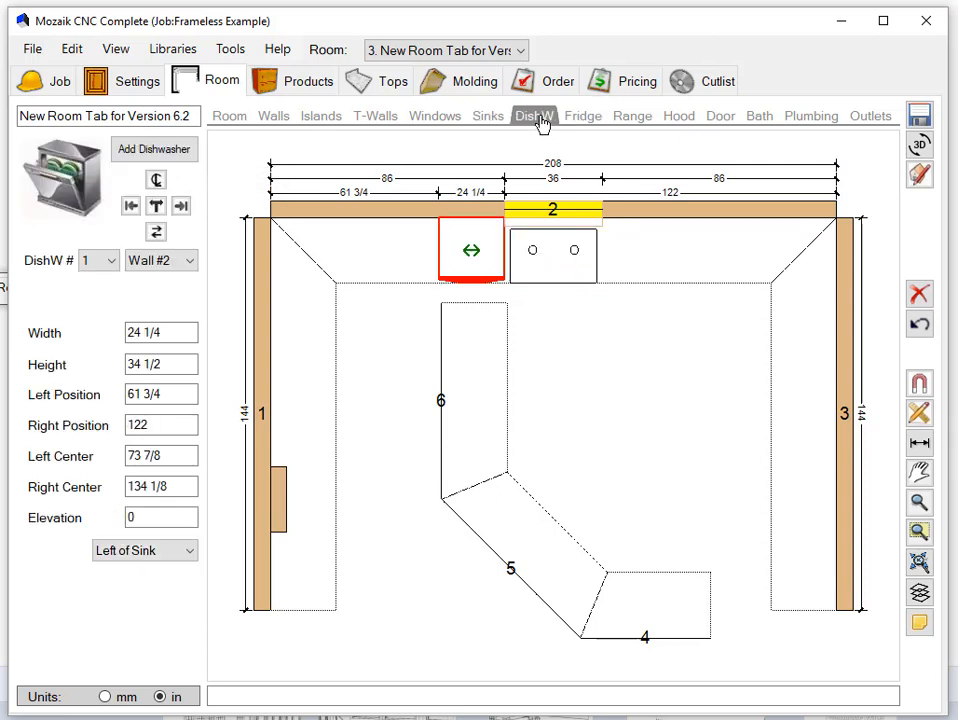
click(155, 149)
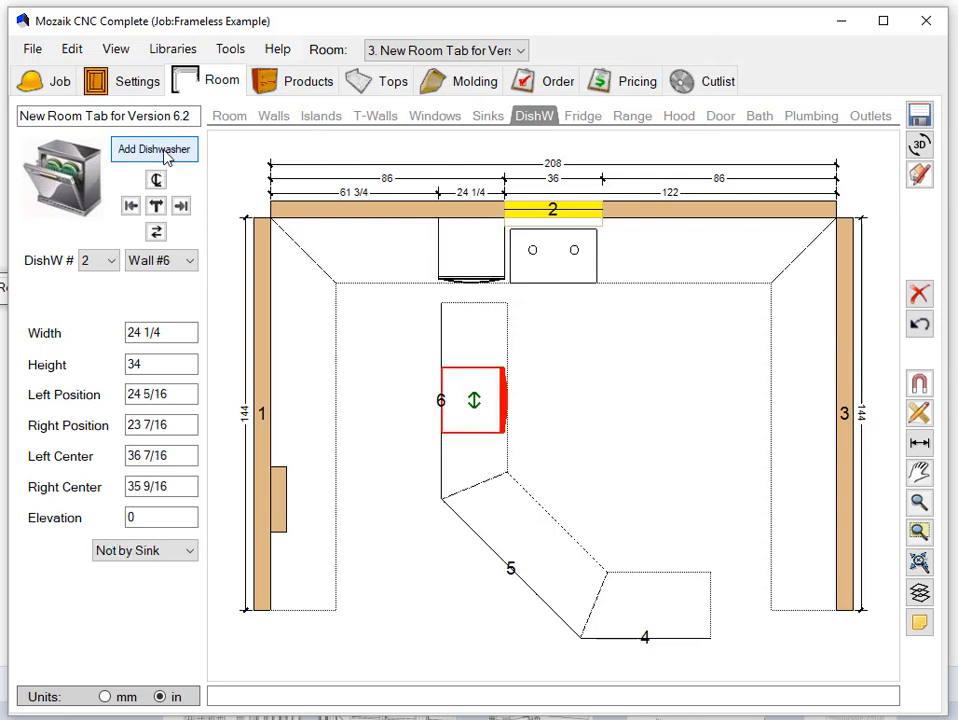
click(156, 261)
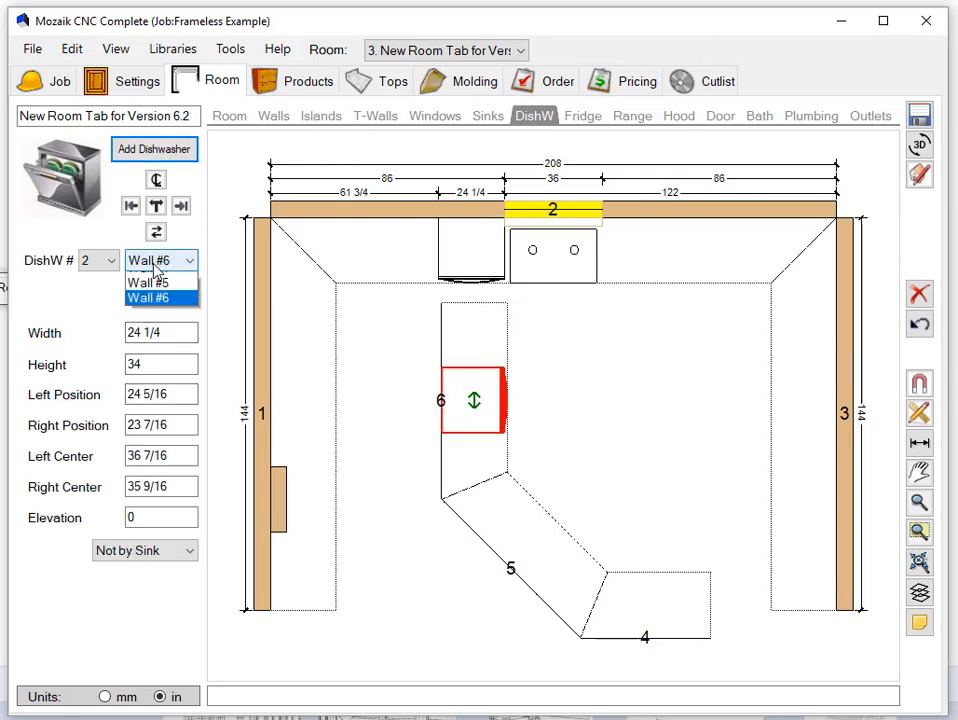
click(148, 295)
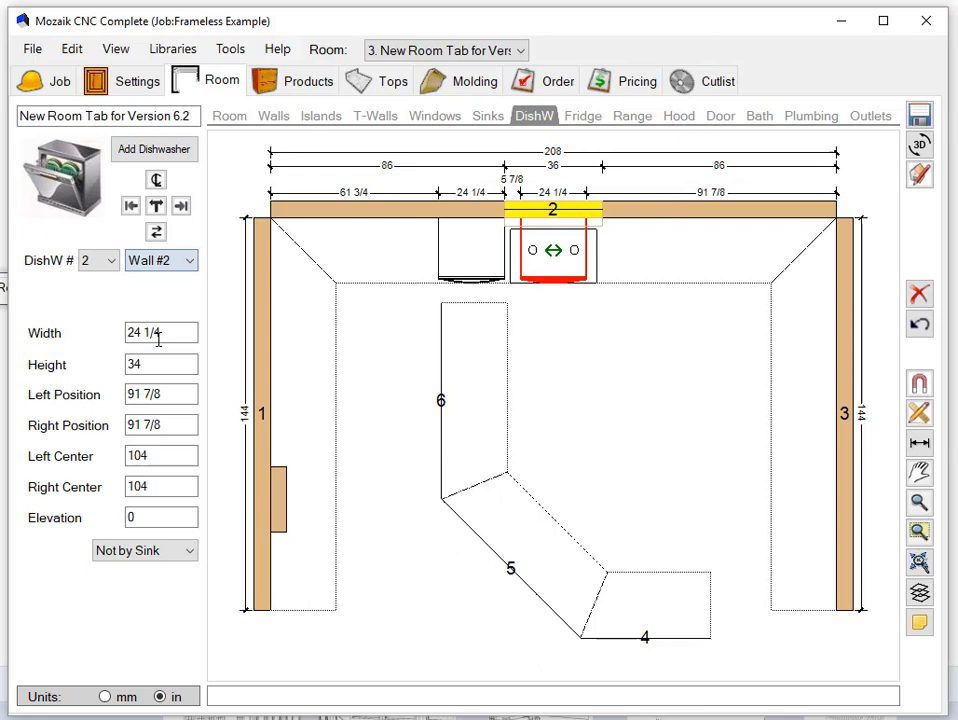
click(150, 551)
click(140, 600)
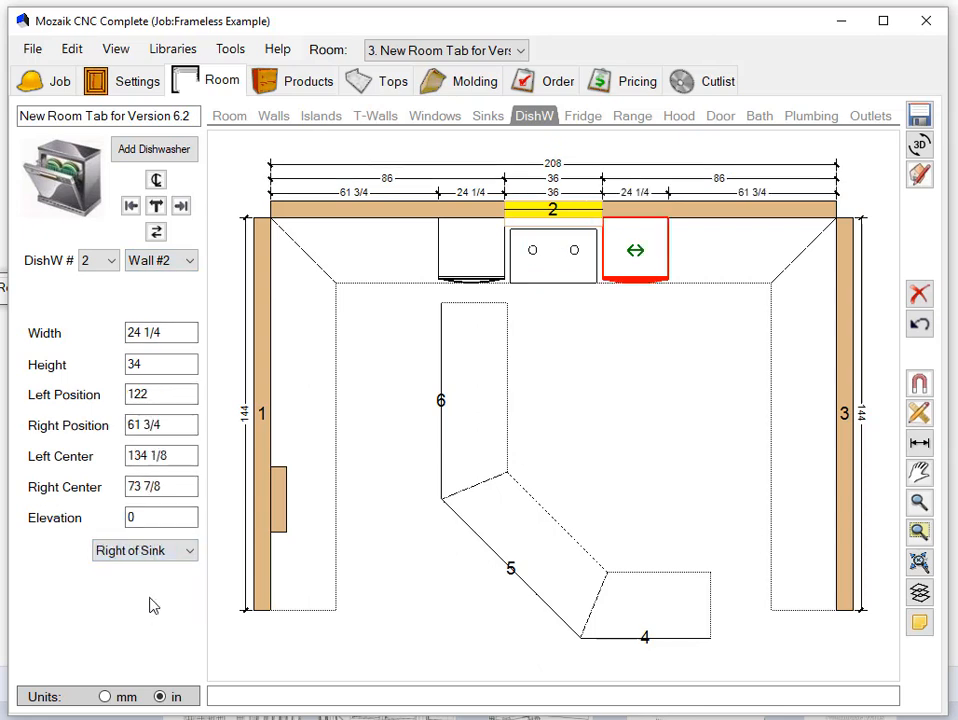
- Look over the room's fridge, range and hood tools
click(585, 118)
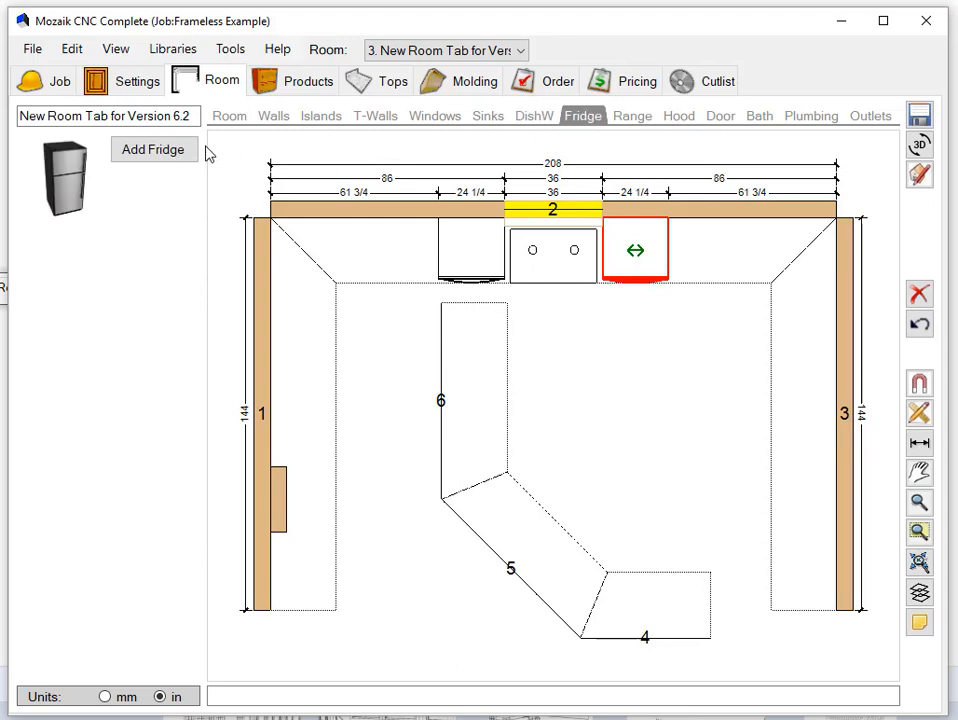
click(624, 120)
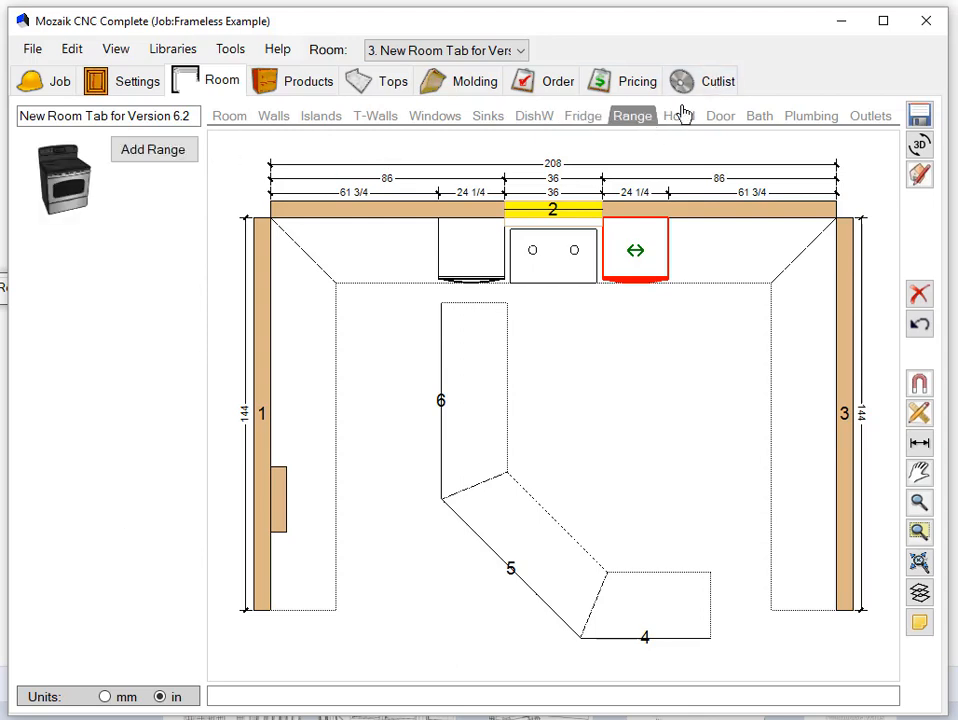
click(687, 122)
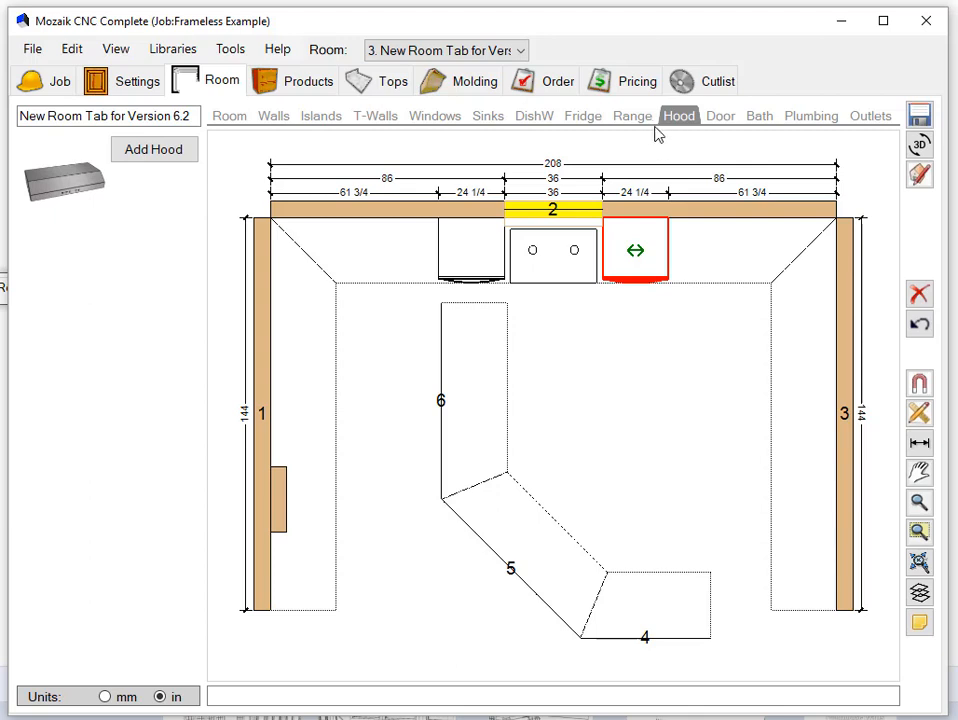
- Switch the product library to Appliances 2018 and look through its appliance categories
click(328, 88)
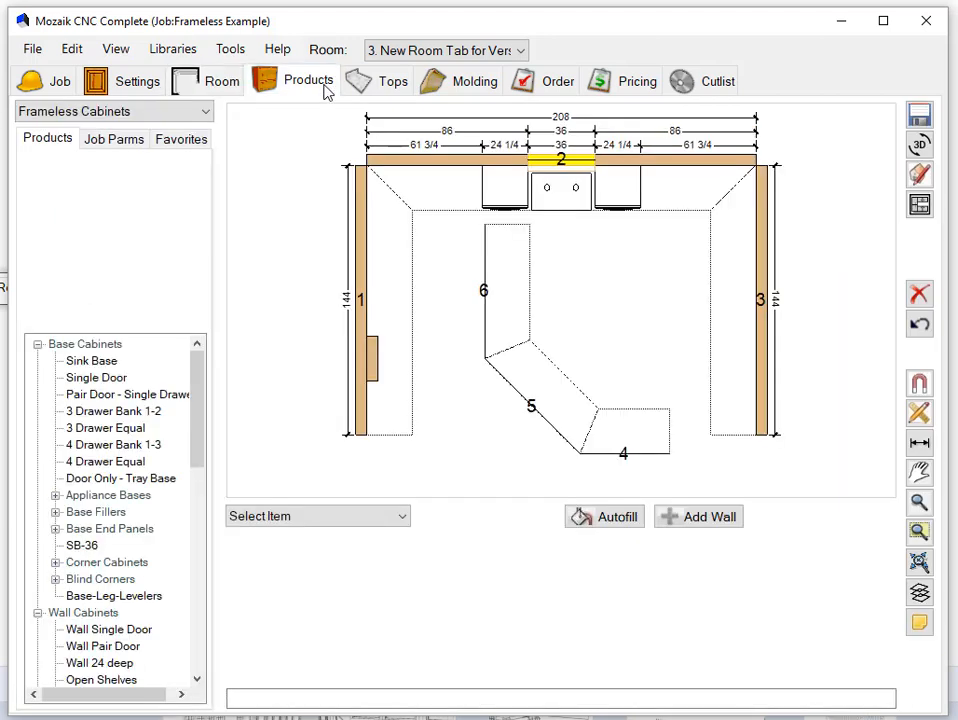
click(192, 116)
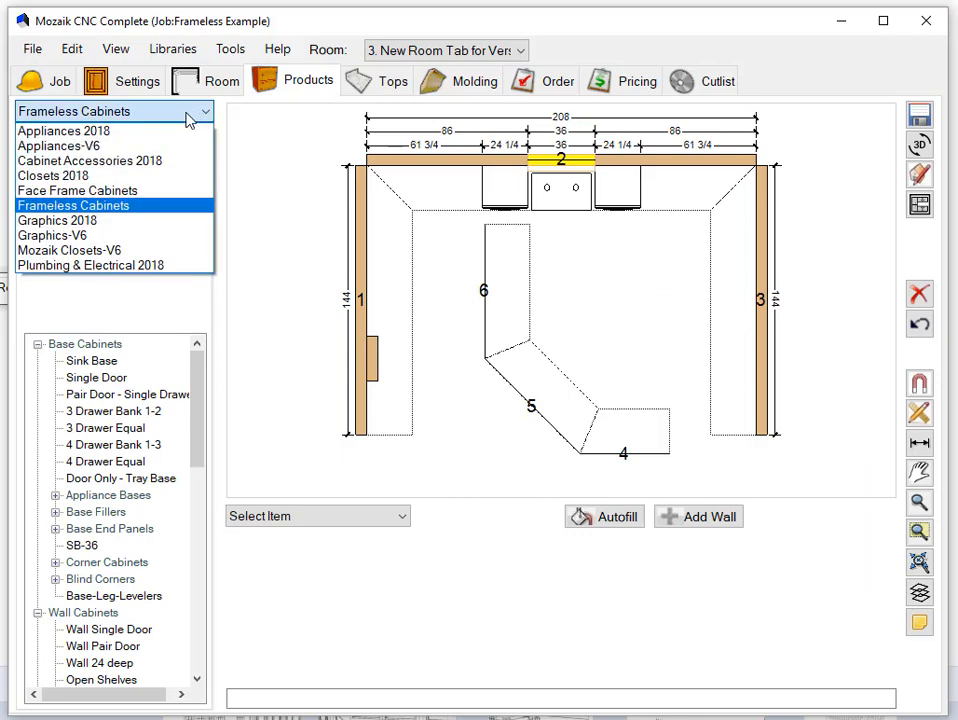
click(128, 132)
drag(197, 410, 207, 368)
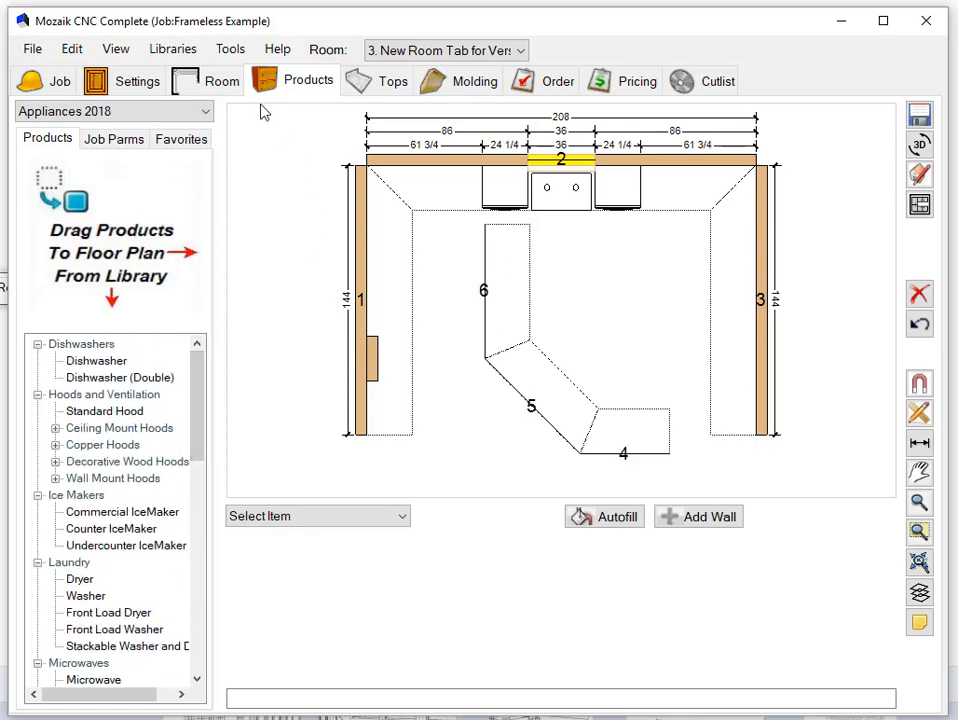
- Return to the room setup and look at the plumbing and outlet tools
click(220, 84)
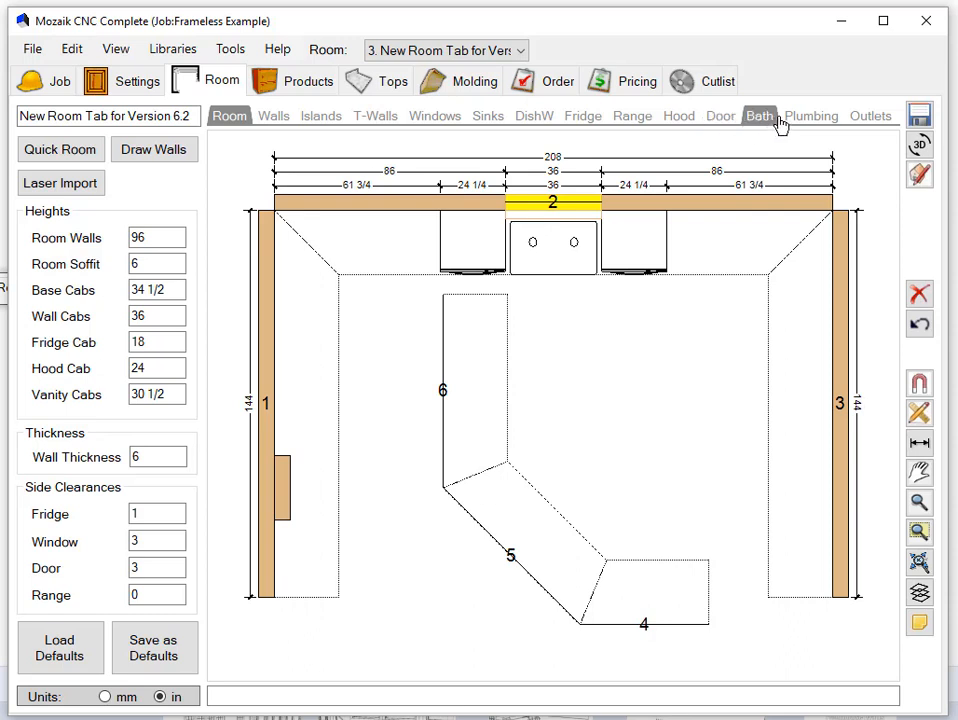
click(810, 120)
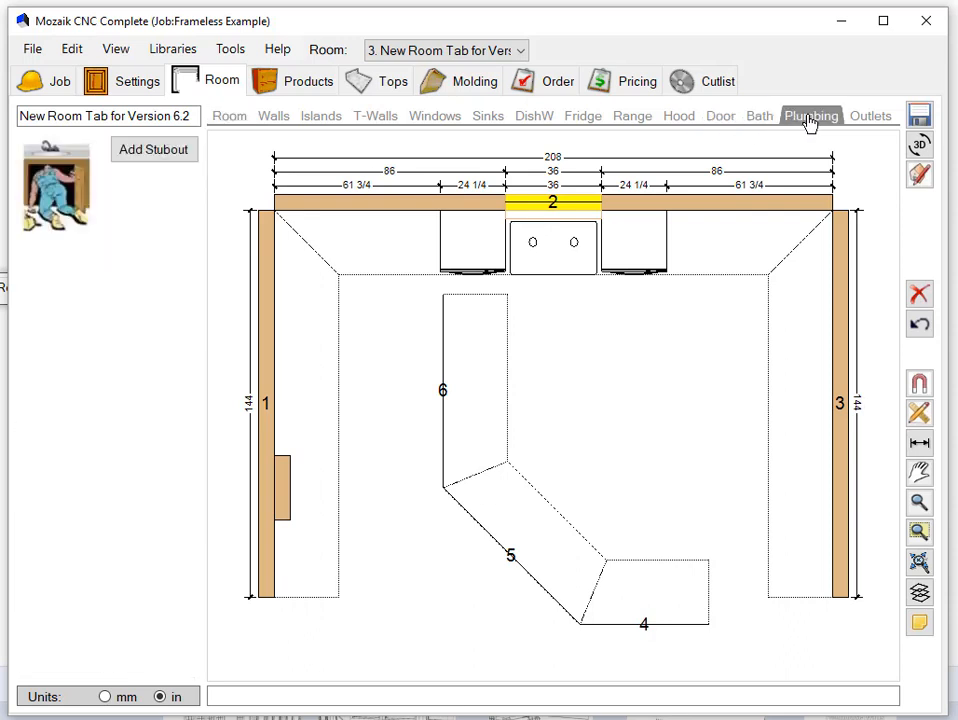
click(866, 118)
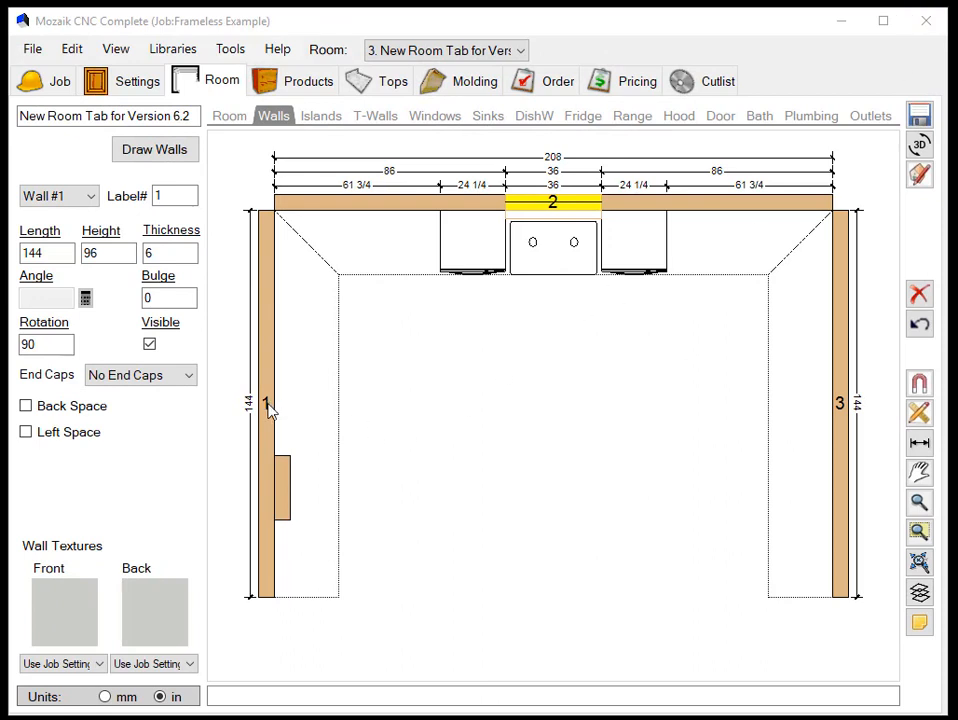
- Relabel walls 1, 2 and 3 as 201, 202 and 203
click(268, 410)
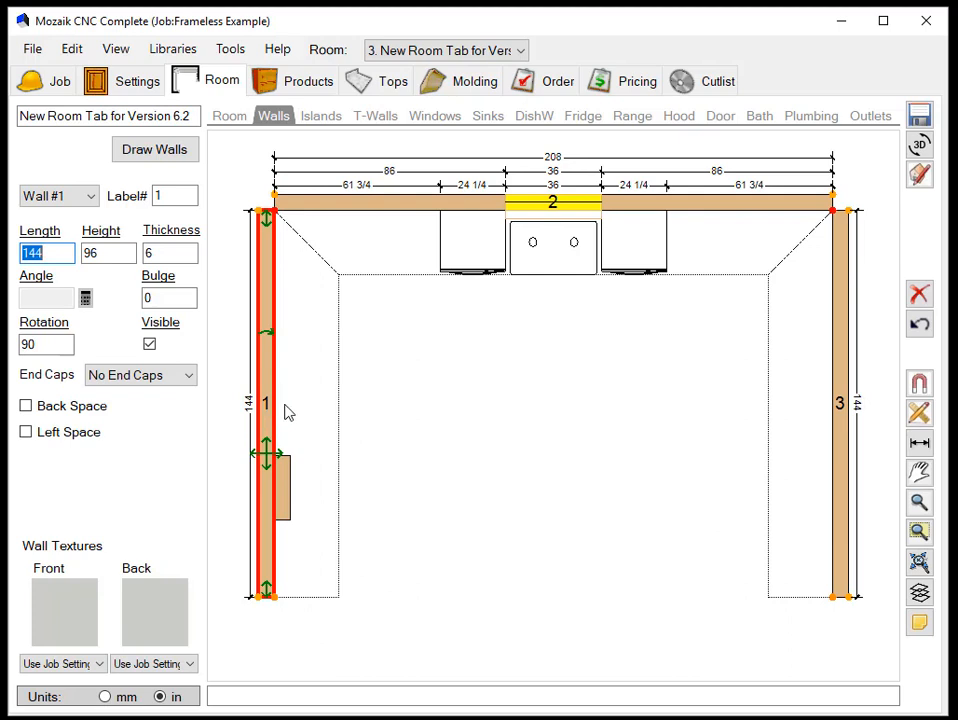
click(169, 196)
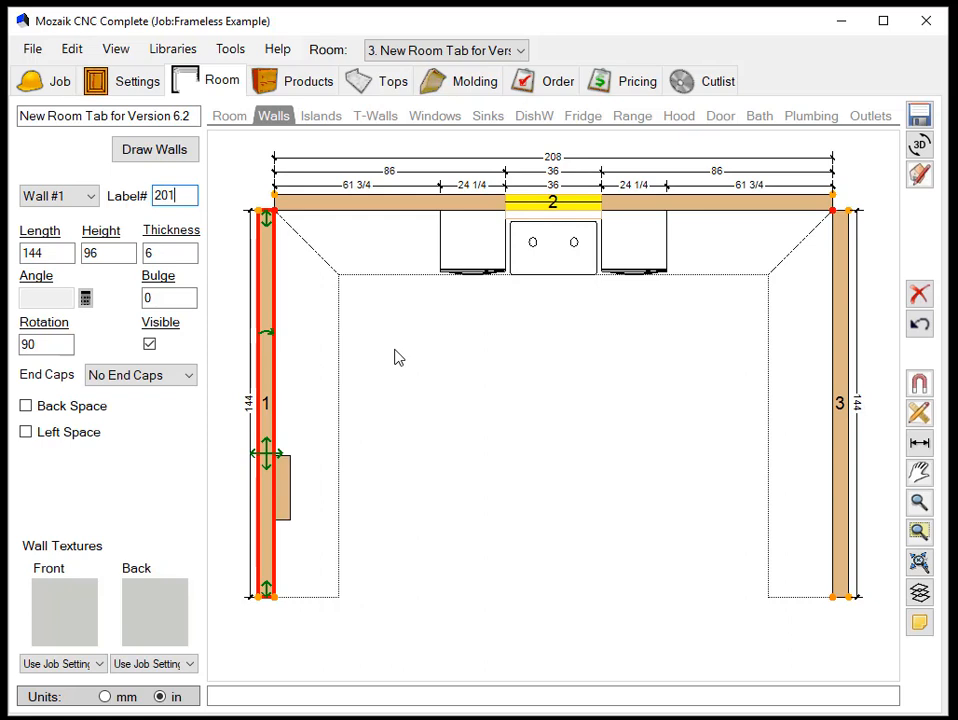
key(Return)
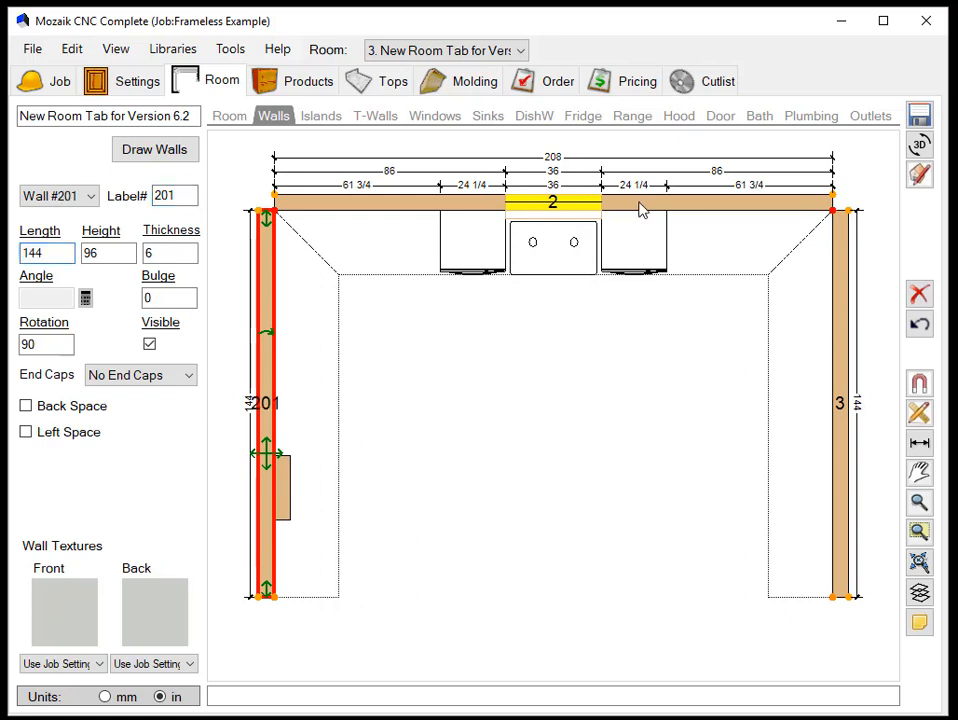
click(642, 207)
click(186, 195)
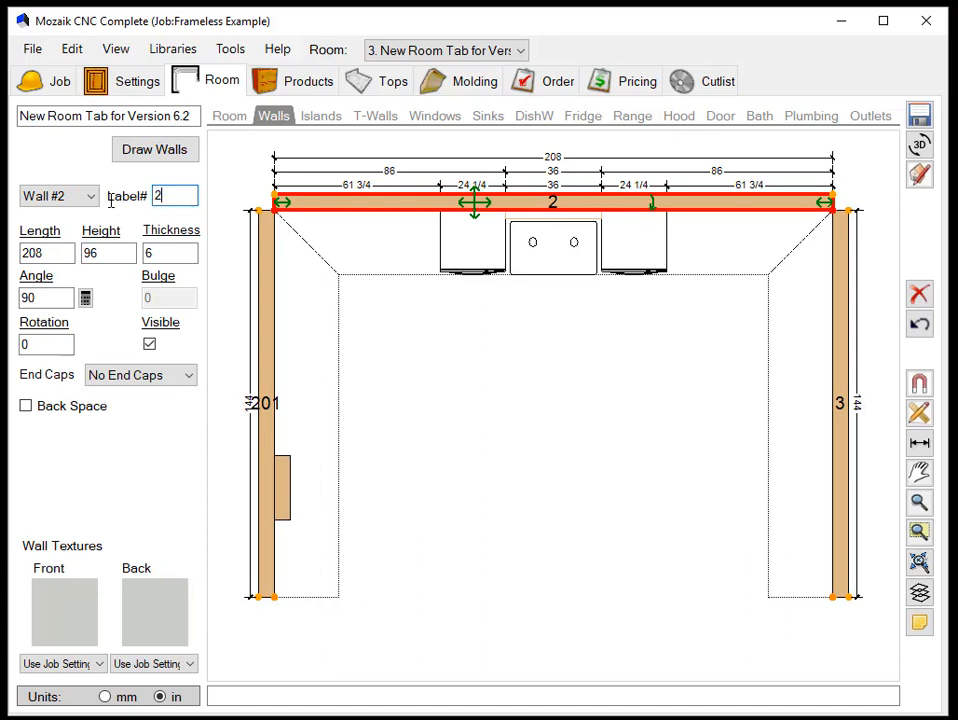
text(202)
key(Return)
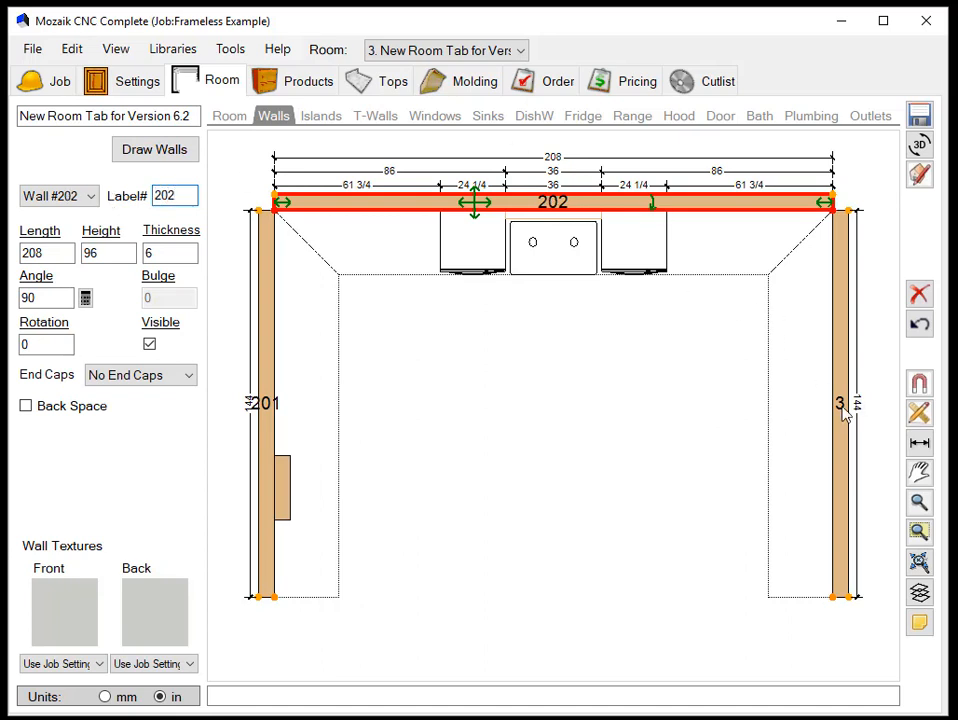
click(840, 411)
click(168, 195)
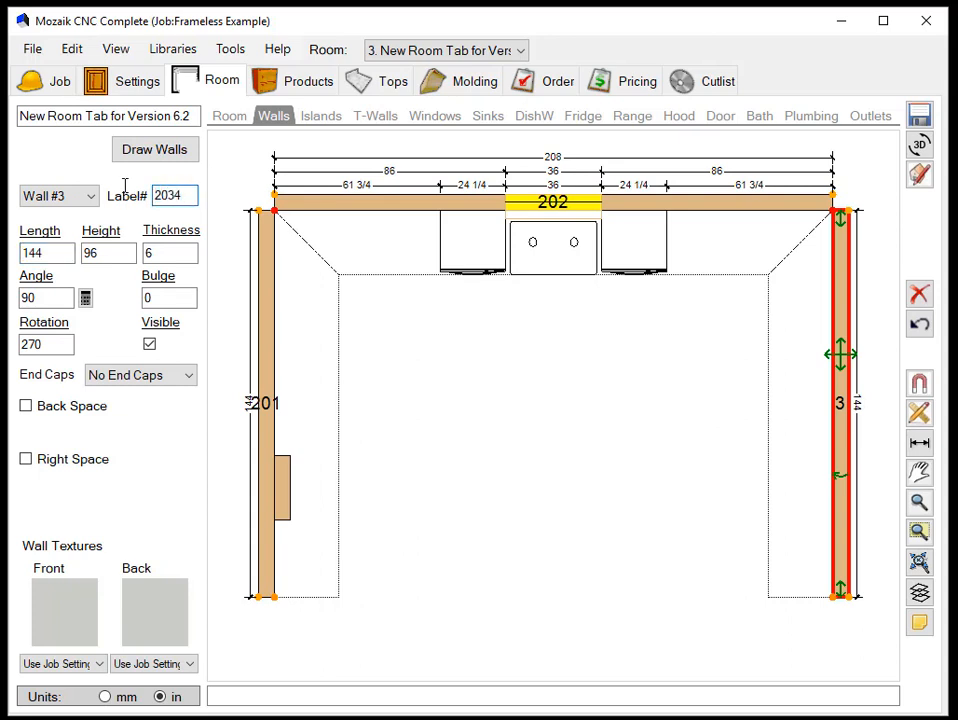
text(203)
key(Return)
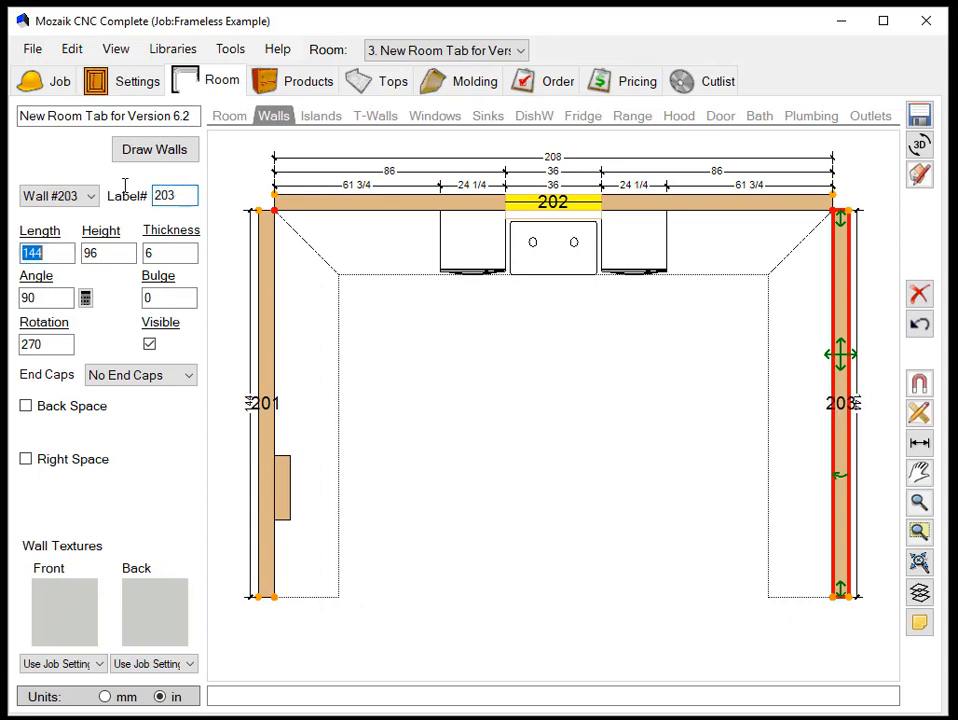
- Open the room's product layout
click(313, 88)
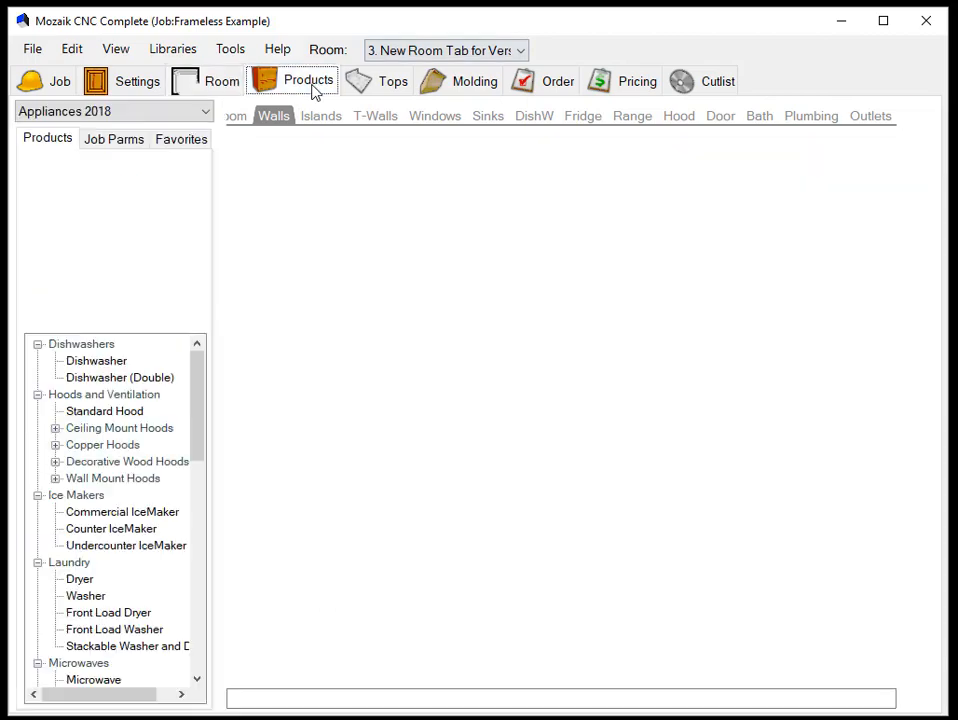